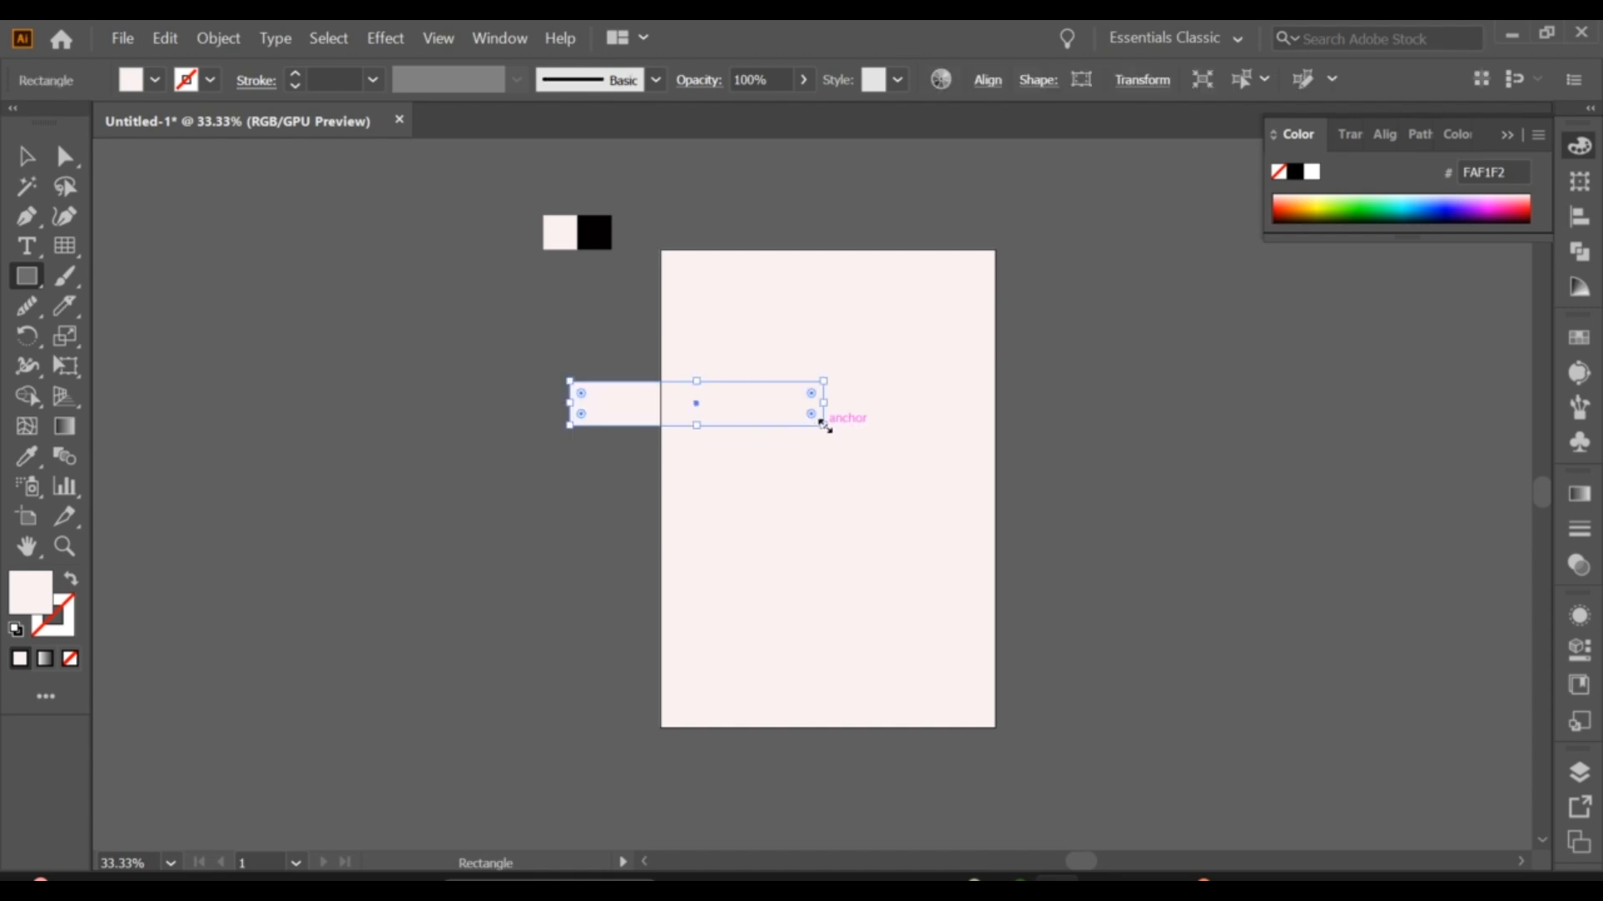
# Step: Fill the rectangle with the black of the sample swatch and rotate it 45° into a diagonal bar
pyautogui.click(26, 457)
pyautogui.click(594, 233)
pyautogui.click(27, 156)
pyautogui.scroll(1, 774, 424)
pyautogui.moveTo(505, 429); pyautogui.dragTo(626, 447)
pyautogui.click(745, 393)
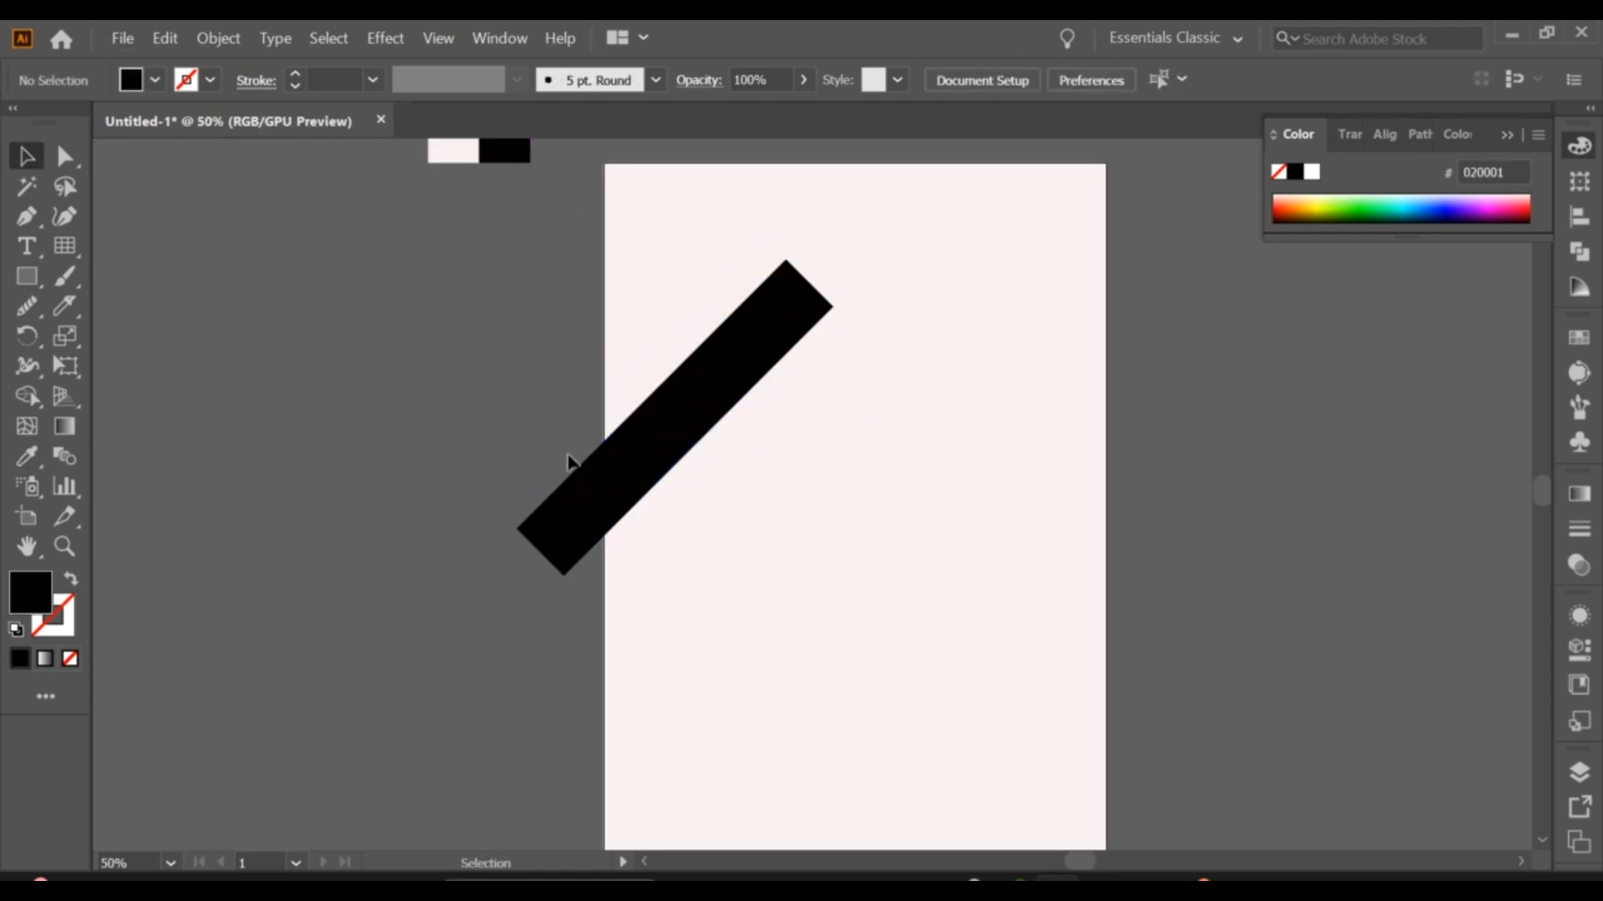
# Step: Place the diagonal bar over the artboard's upper-left corner, with a slightly shorter parallel copy just inside it
pyautogui.moveTo(622, 467); pyautogui.dragTo(552, 288)
pyautogui.click(570, 392)
pyautogui.moveTo(679, 418); pyautogui.dragTo(680, 384)
pyautogui.click(548, 541)
pyautogui.scroll(-1, 548, 542)
pyautogui.moveTo(588, 344); pyautogui.dragTo(597, 355)
pyautogui.moveTo(619, 438); pyautogui.dragTo(618, 421)
pyautogui.moveTo(708, 324); pyautogui.dragTo(691, 339)
pyautogui.click(422, 429)
pyautogui.scroll(-1, 744, 537)
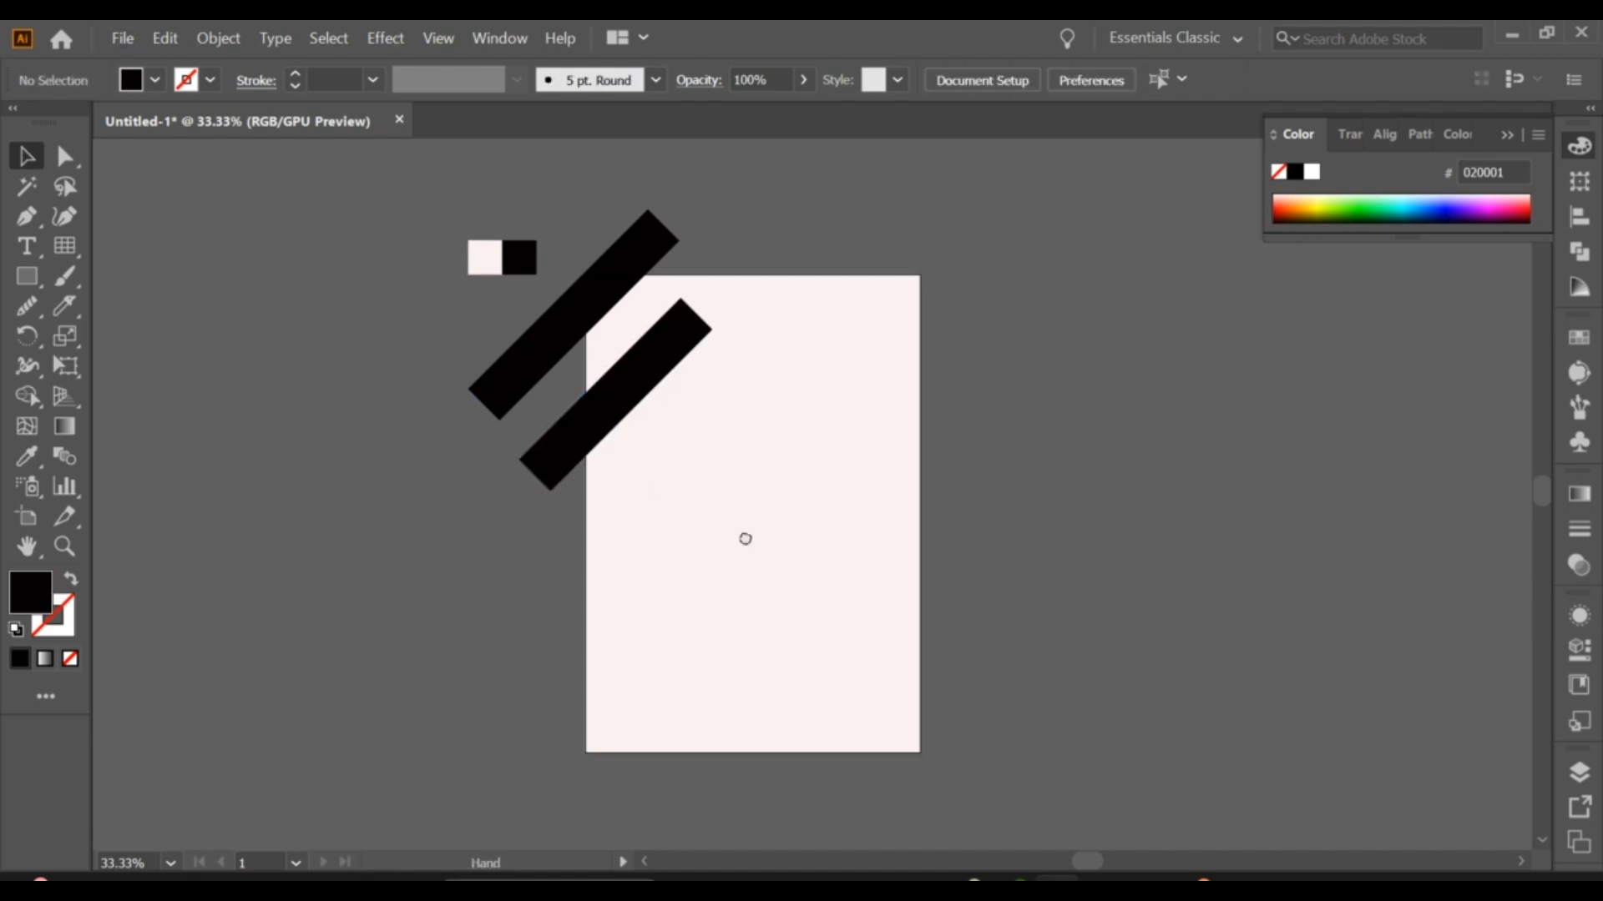
# Step: Build a chevron in the middle of the artboard from two copied bars, one sloping up and one sloping down to the right
pyautogui.moveTo(591, 434); pyautogui.dragTo(812, 506)
pyautogui.moveTo(899, 399); pyautogui.dragTo(955, 480)
pyautogui.click(950, 441)
pyautogui.moveTo(1026, 438); pyautogui.dragTo(1003, 513)
pyautogui.moveTo(937, 501); pyautogui.dragTo(965, 450)
pyautogui.click(1088, 418)
pyautogui.moveTo(1049, 587); pyautogui.dragTo(994, 601)
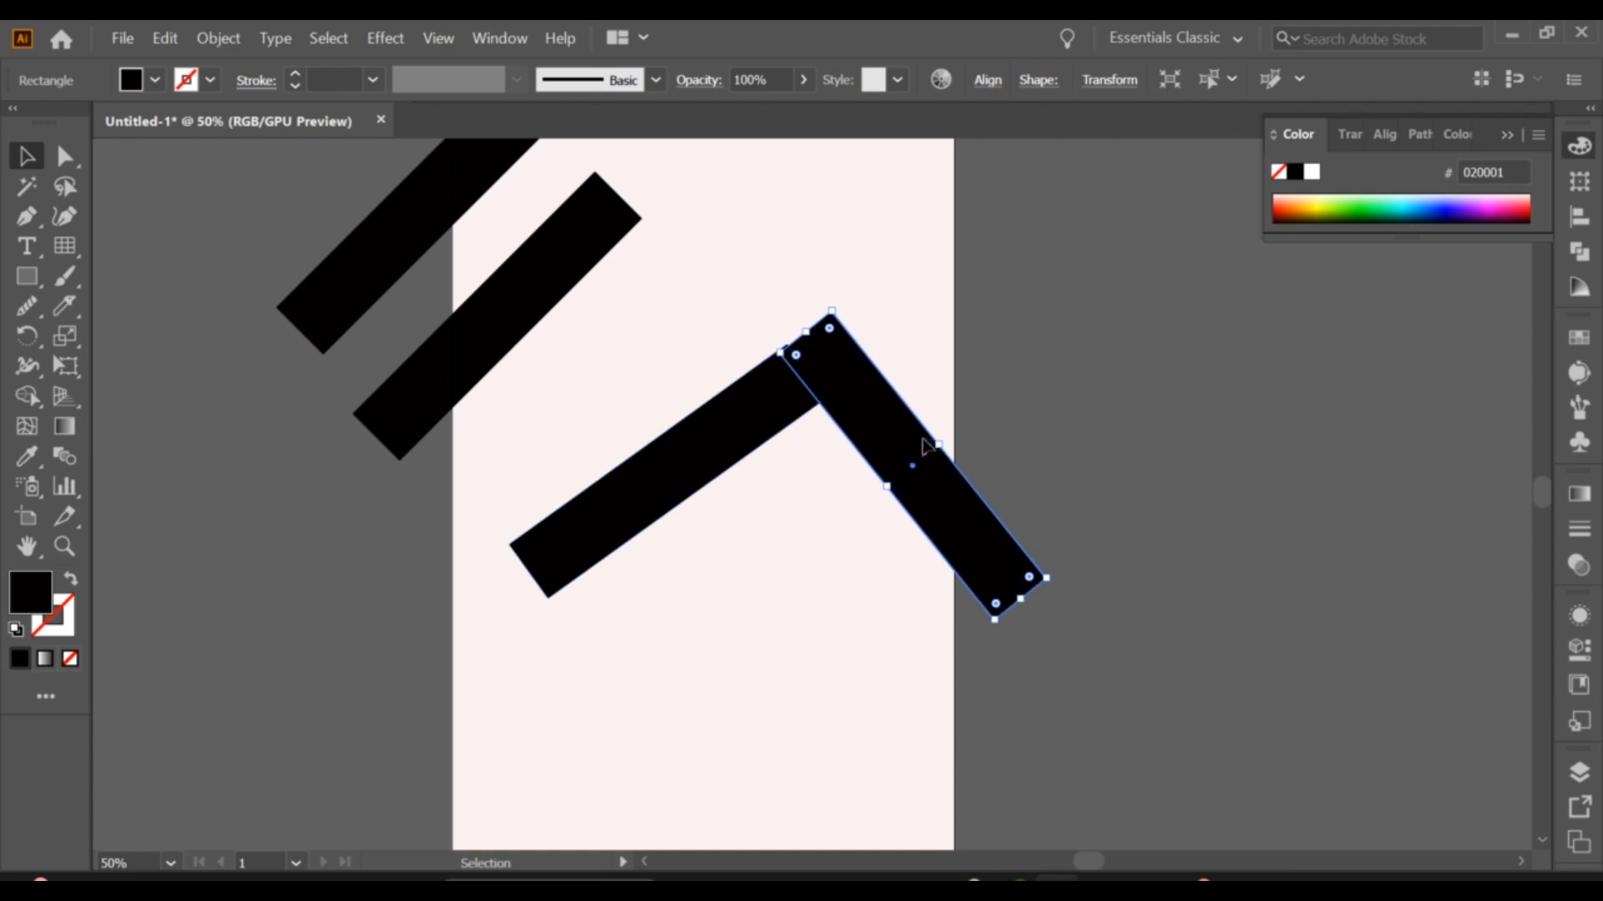
# Step: Align the corners of the two chevron bars at the peak and lengthen the chevron's right arm
pyautogui.moveTo(921, 439); pyautogui.dragTo(876, 476)
pyautogui.click(879, 418)
pyautogui.scroll(2, 780, 361)
pyautogui.moveTo(782, 420); pyautogui.dragTo(779, 416)
pyautogui.scroll(-1, 780, 416)
pyautogui.moveTo(1043, 756); pyautogui.dragTo(1039, 755)
pyautogui.moveTo(937, 542); pyautogui.dragTo(959, 574)
pyautogui.hotkey('ctrl', 'z')
pyautogui.moveTo(1039, 755); pyautogui.dragTo(1076, 807)
pyautogui.press('alt')
pyautogui.click(961, 424)
pyautogui.scroll(-2, 983, 415)
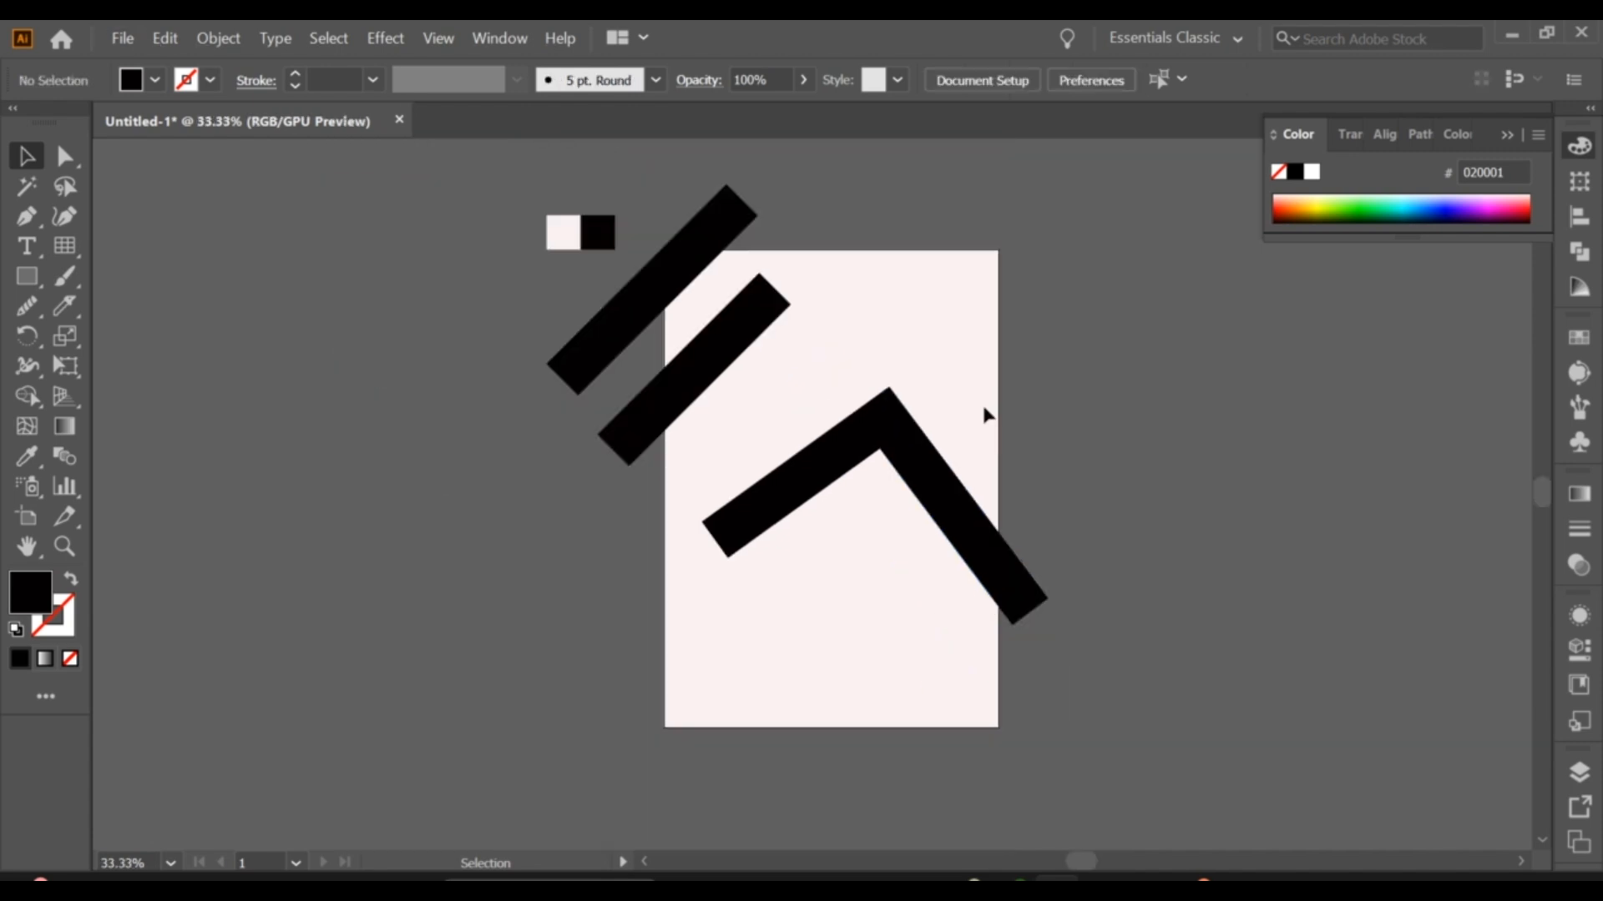
# Step: Copy a diagonal bar to the artboard's upper-right corner and rotate it to slope down to the right
pyautogui.moveTo(957, 435); pyautogui.dragTo(912, 408)
pyautogui.moveTo(688, 286); pyautogui.dragTo(1061, 398)
pyautogui.moveTo(1029, 373); pyautogui.dragTo(999, 280)
pyautogui.click(1007, 585)
# Step: Duplicate the chevron, rotate the copy 180°, and interlock it with the original at the artboard's lower left
pyautogui.moveTo(786, 359); pyautogui.dragTo(849, 539)
pyautogui.moveTo(806, 489); pyautogui.dragTo(792, 622)
pyautogui.keyDown('ctrl'); pyautogui.click(533, 435); pyautogui.keyUp('ctrl')
pyautogui.click(728, 535)
pyautogui.click(780, 420)
pyautogui.keyDown('shift'); pyautogui.click(875, 439); pyautogui.keyUp('shift')
pyautogui.moveTo(875, 439); pyautogui.dragTo(883, 431)
pyautogui.moveTo(910, 488); pyautogui.dragTo(927, 455)
pyautogui.click(583, 646)
pyautogui.moveTo(730, 655); pyautogui.dragTo(753, 642)
pyautogui.click(1030, 685)
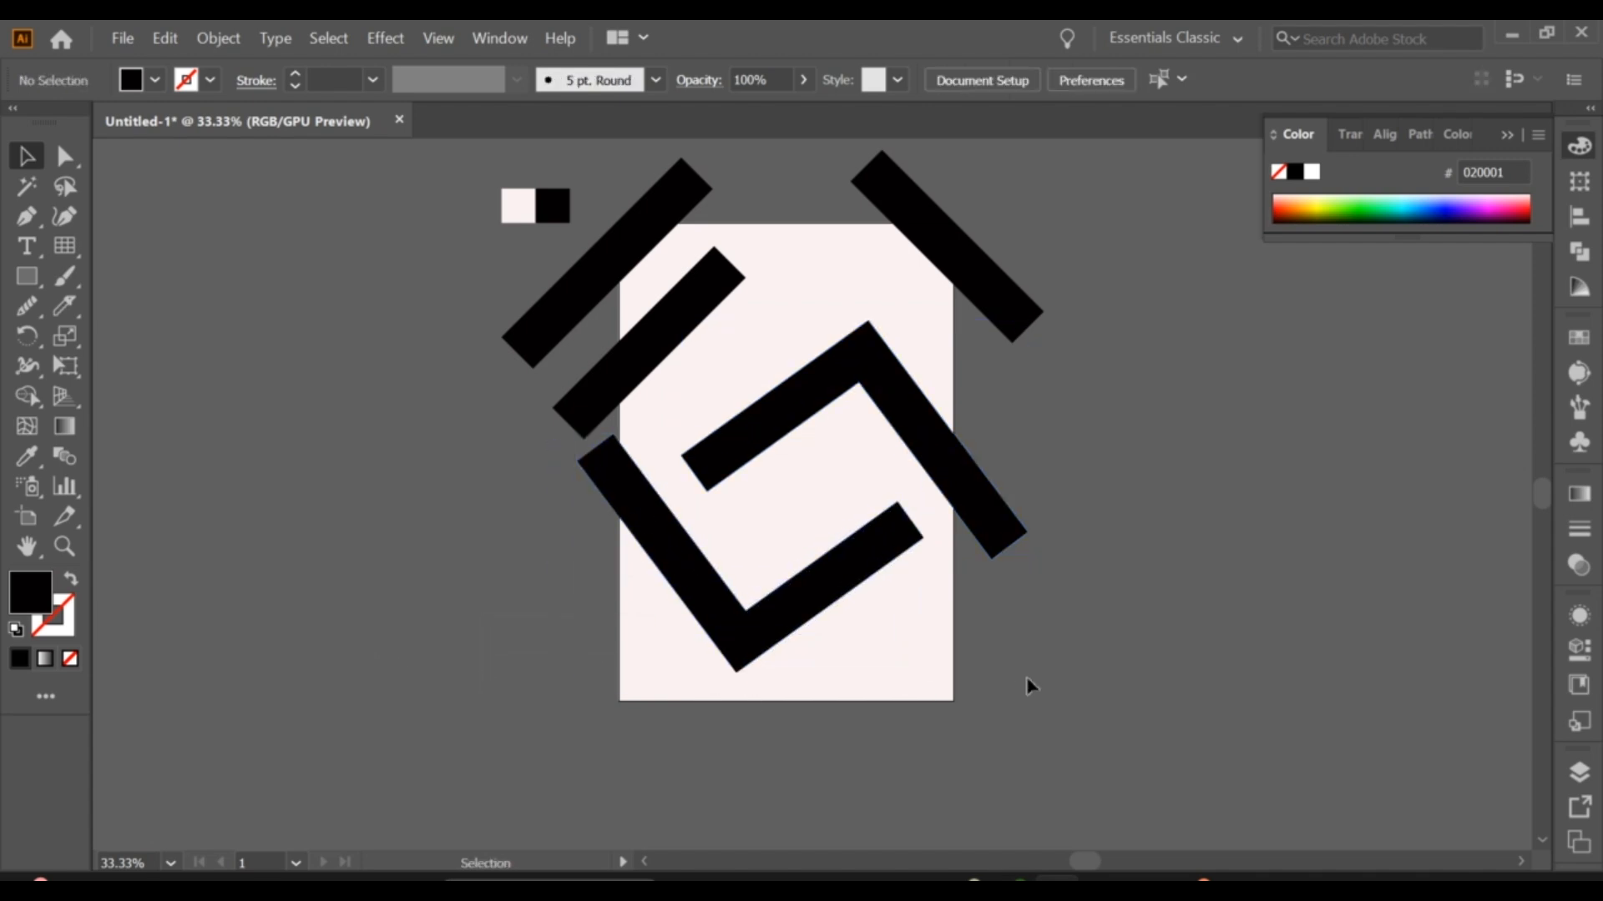
# Step: Rotate the two interlocking chevrons slightly counter-clockwise and fine-tune the lower one's angle so their arms run parallel
pyautogui.click(873, 551)
pyautogui.moveTo(928, 664); pyautogui.dragTo(979, 668)
pyautogui.click(979, 667)
pyautogui.click(962, 534)
pyautogui.moveTo(1033, 567); pyautogui.dragTo(1032, 472)
pyautogui.click(1078, 670)
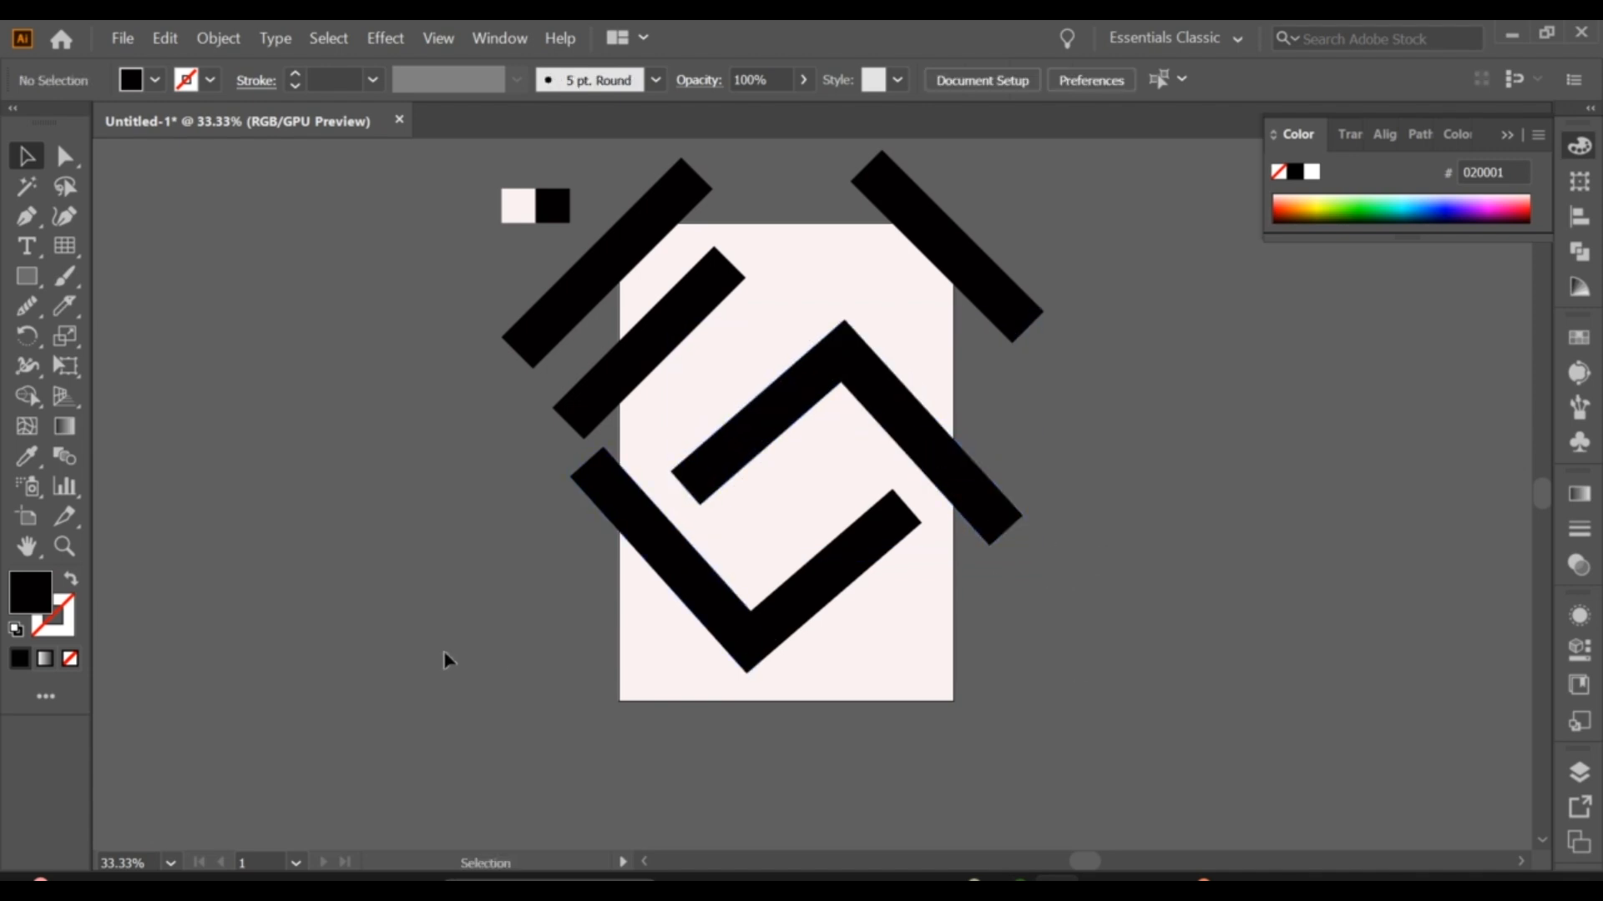
pyautogui.moveTo(628, 662); pyautogui.dragTo(740, 679)
pyautogui.click(1008, 712)
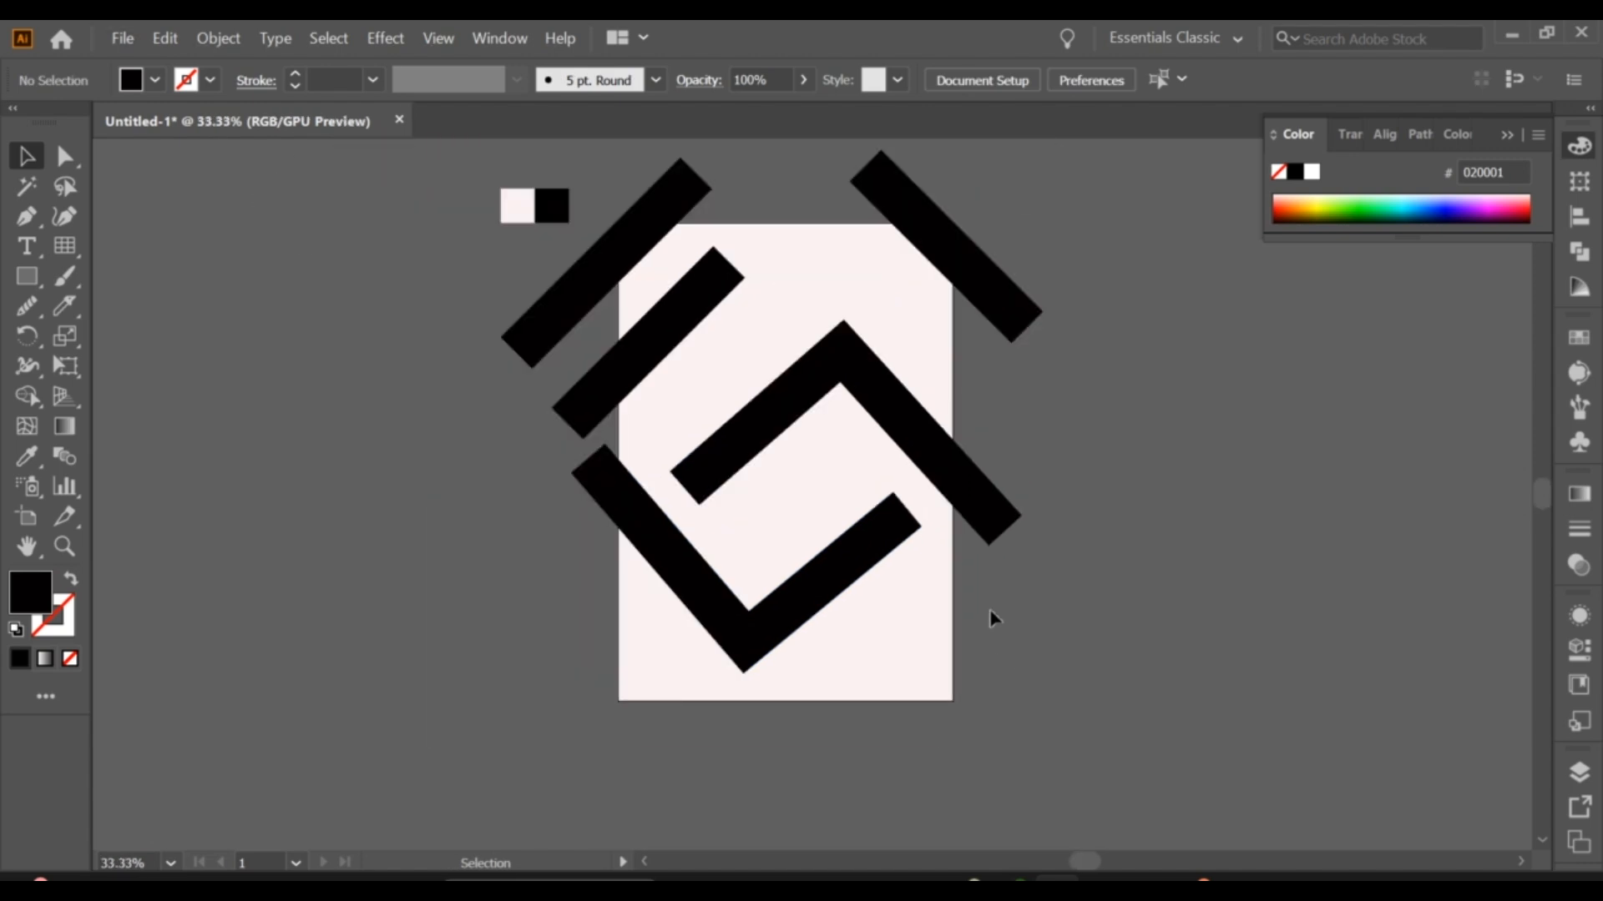
# Step: Copy a bar to the lower right of the artboard, shorten it, and rotate it alongside the lower chevron's right arm
pyautogui.moveTo(985, 721); pyautogui.dragTo(973, 732)
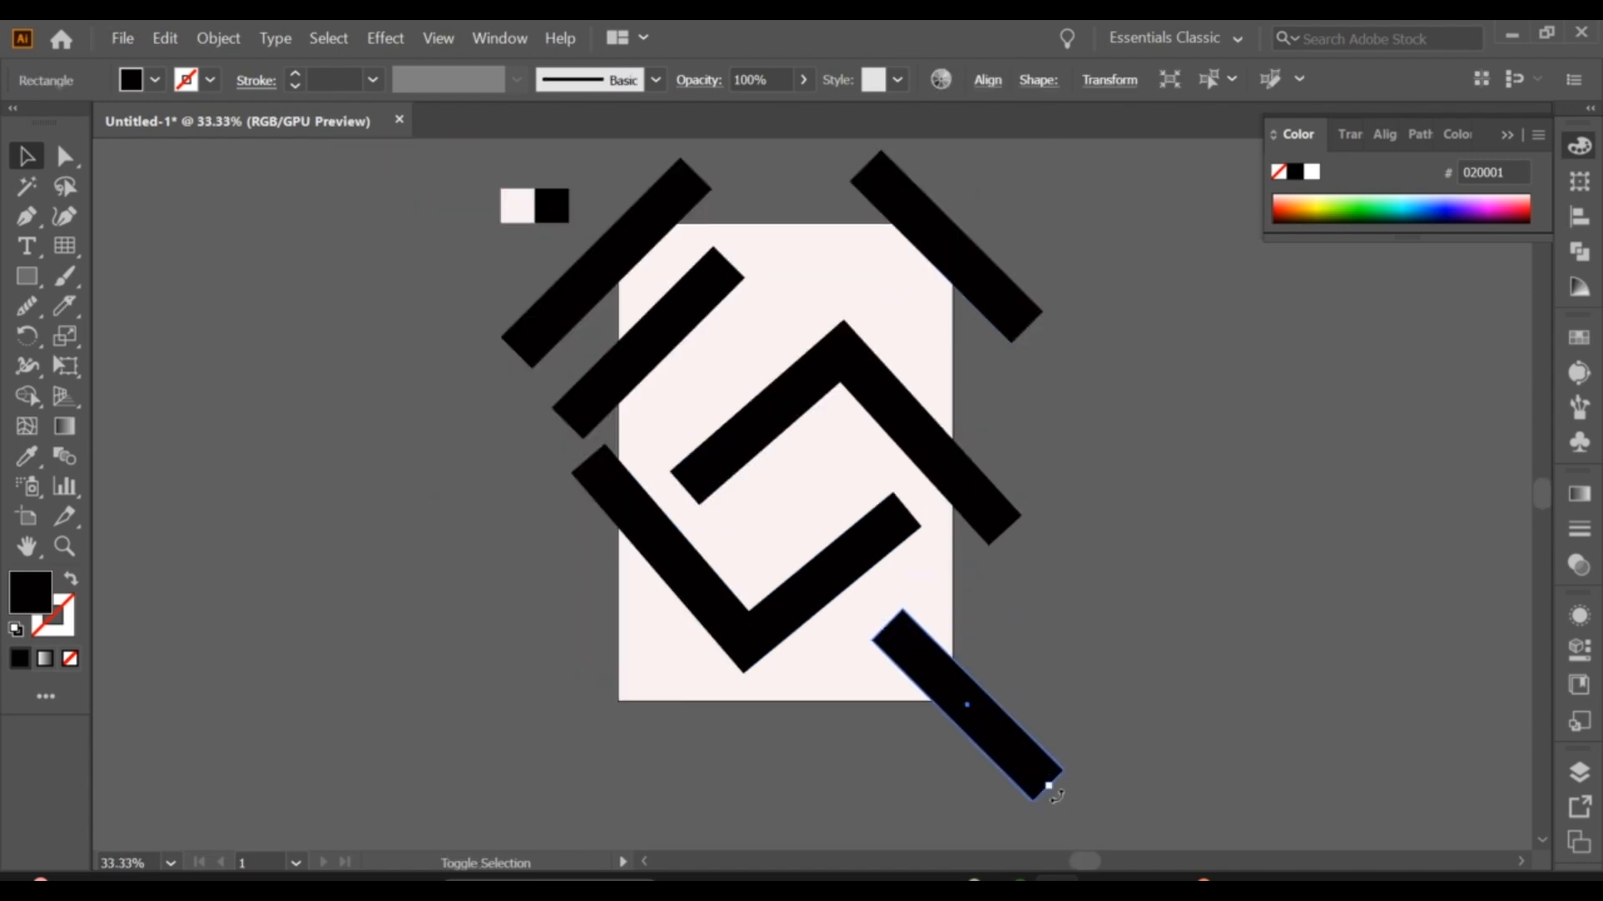
pyautogui.moveTo(1049, 787); pyautogui.dragTo(1048, 626)
pyautogui.moveTo(982, 703); pyautogui.dragTo(898, 625)
pyautogui.moveTo(774, 723); pyautogui.dragTo(839, 668)
pyautogui.click(962, 637)
pyautogui.moveTo(953, 589); pyautogui.dragTo(923, 630)
pyautogui.scroll(1, 981, 591)
pyautogui.moveTo(988, 571)
pyautogui.mouseDown()
pyautogui.moveTo(1012, 590)
pyautogui.moveTo(989, 574)
pyautogui.mouseUp()
pyautogui.click(993, 665)
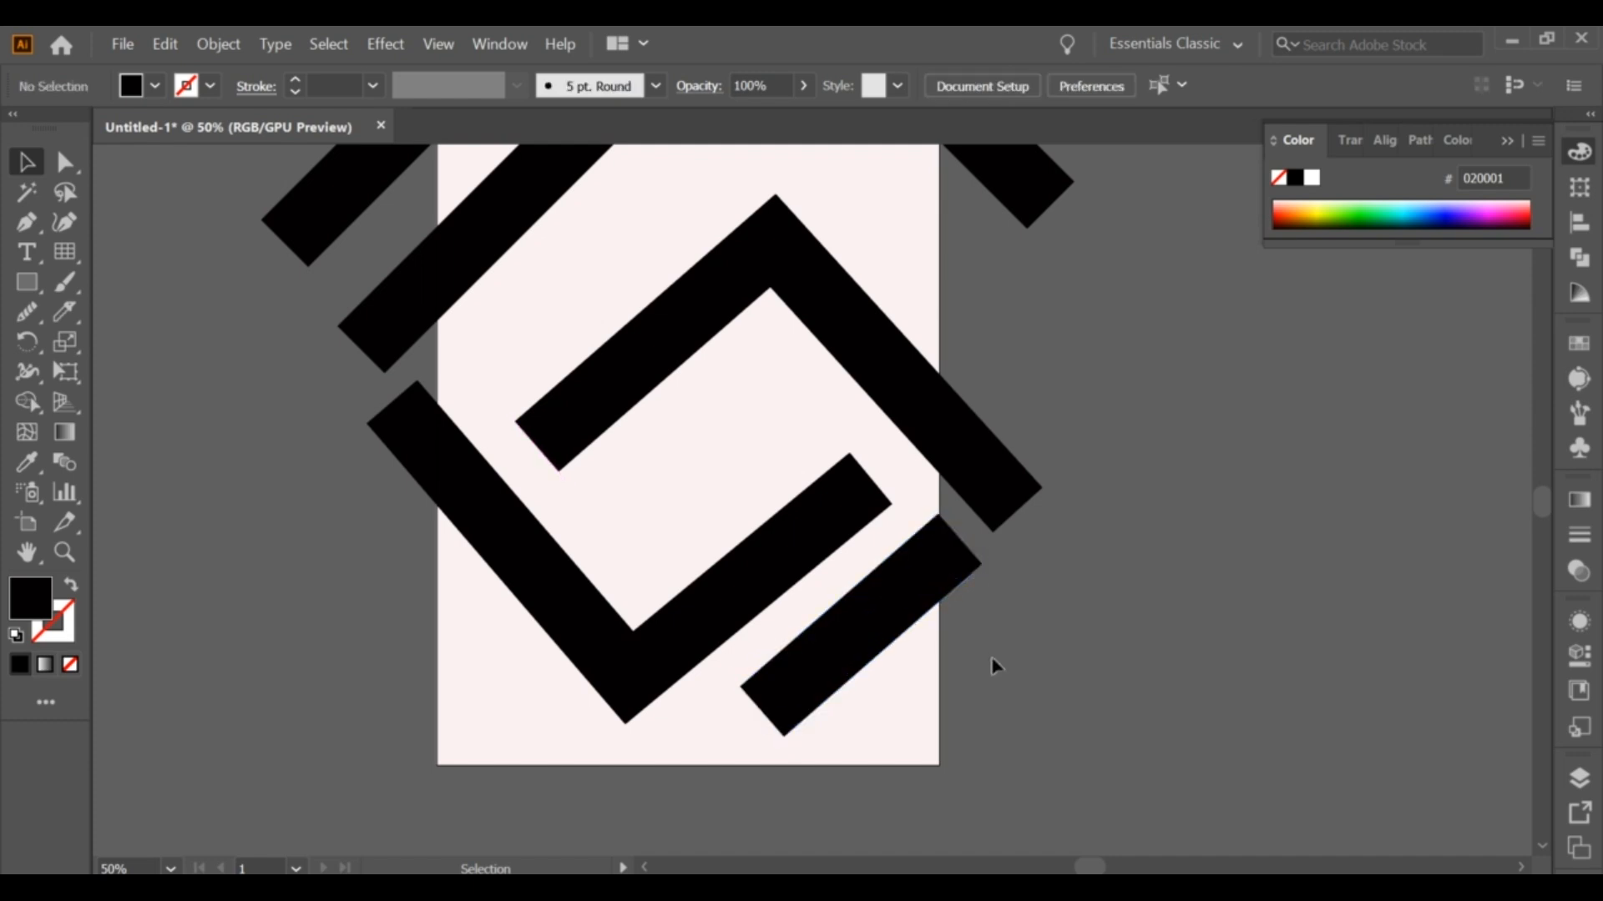
# Step: Fine-tune the lower-right bar's angle so it runs parallel to the lower chevron's right arm
pyautogui.click(863, 655)
pyautogui.moveTo(783, 749); pyautogui.dragTo(773, 754)
pyautogui.hotkey('ctrl', 'z')
pyautogui.click(912, 710)
pyautogui.click(942, 565)
pyautogui.moveTo(974, 532); pyautogui.dragTo(977, 535)
pyautogui.click(1056, 586)
# Step: Duplicate the short lower-right bar and place the copy diagonally across the artboard's lower-right corner
pyautogui.moveTo(886, 645); pyautogui.dragTo(975, 717)
pyautogui.doubleClick(949, 717)
pyautogui.doubleClick(1015, 732)
pyautogui.click(1036, 738)
pyautogui.scroll(-1, 1044, 728)
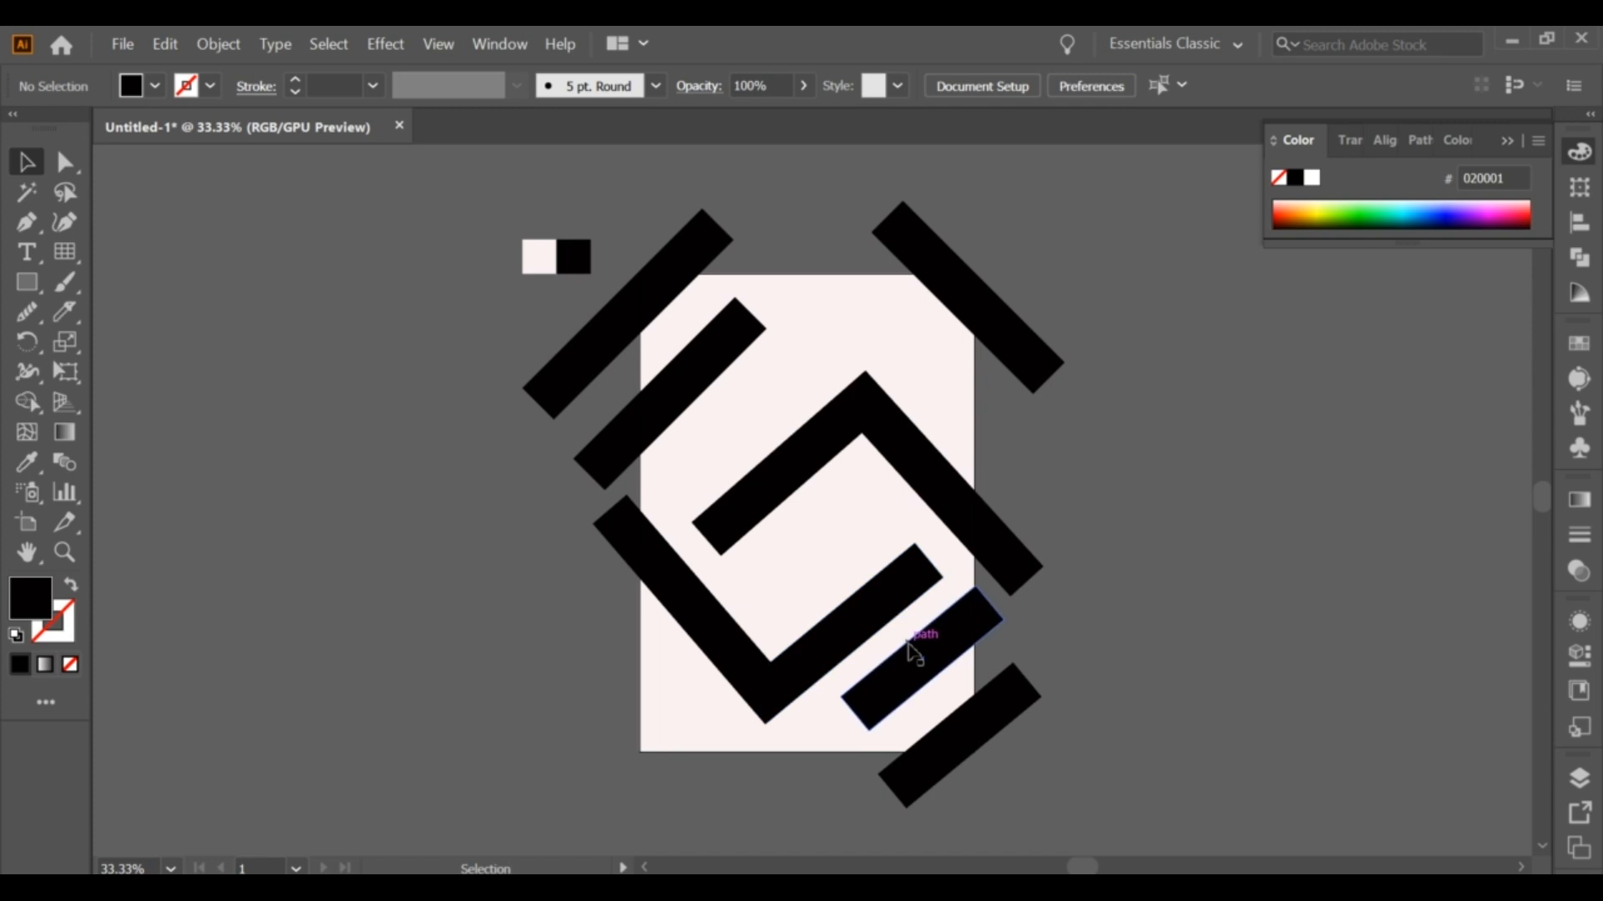
# Step: Copy a diagonal bar from the upper left into the gap between the two chevrons
pyautogui.scroll(1, 914, 653)
pyautogui.moveTo(538, 334); pyautogui.dragTo(759, 528)
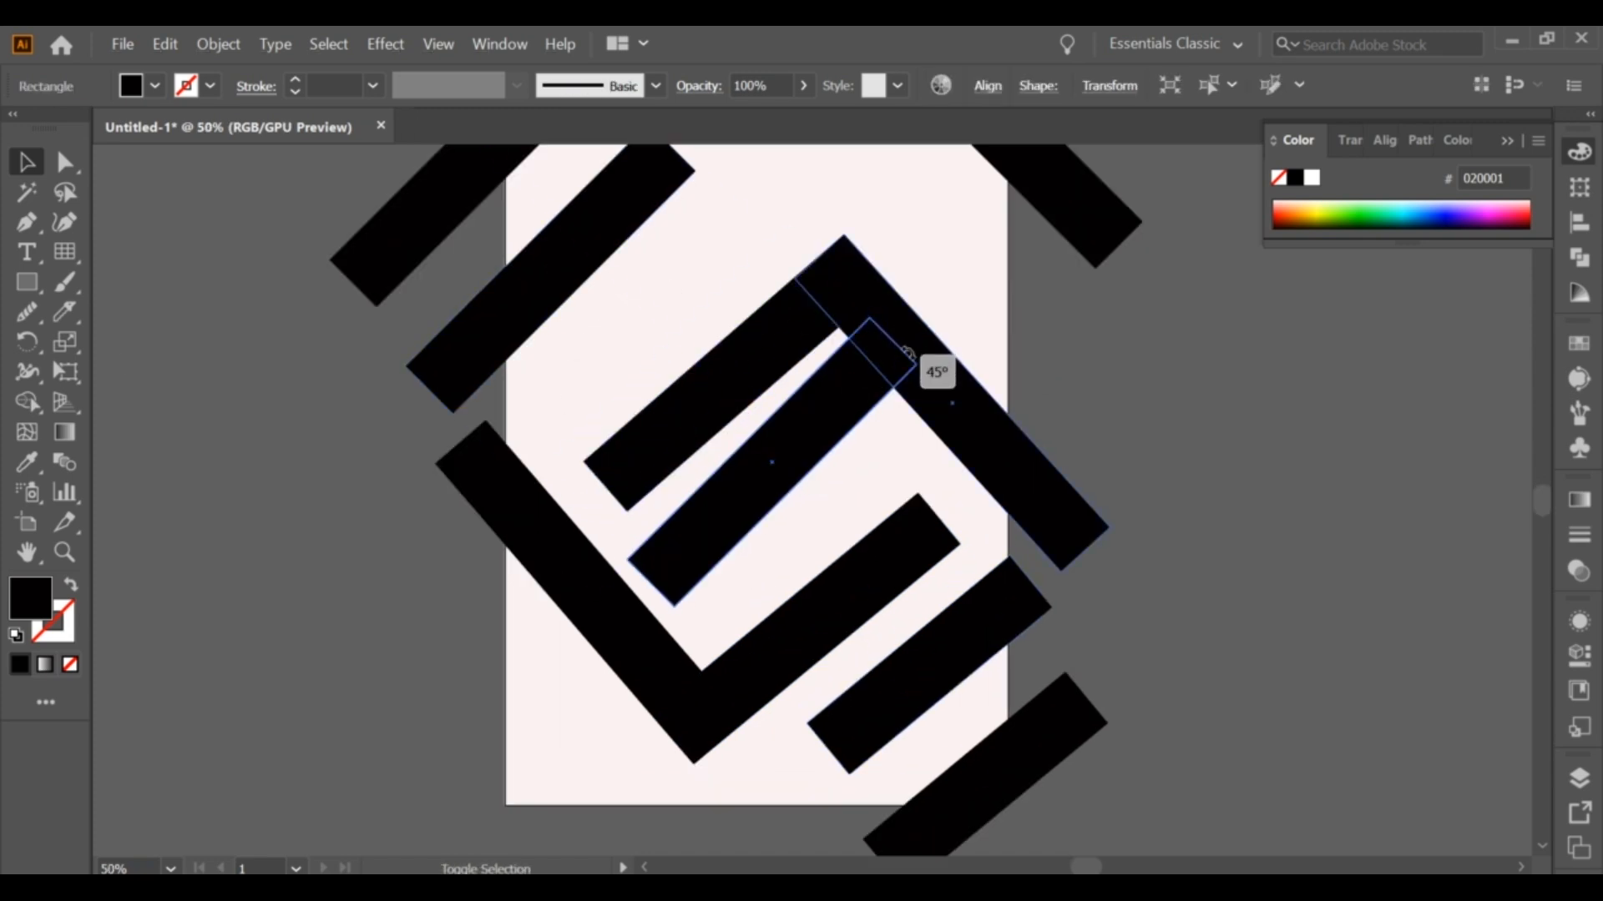
pyautogui.moveTo(904, 329); pyautogui.dragTo(909, 337)
pyautogui.moveTo(633, 578); pyautogui.dragTo(636, 582)
pyautogui.moveTo(785, 455); pyautogui.dragTo(792, 461)
pyautogui.moveTo(910, 357); pyautogui.dragTo(809, 454)
pyautogui.moveTo(813, 453); pyautogui.dragTo(865, 459)
# Step: Shorten the bar between the chevrons and rotate it in line with their arms
pyautogui.keyDown('alt'); pyautogui.scroll(1, 864, 459); pyautogui.keyUp('alt')
pyautogui.click(816, 499)
pyautogui.moveTo(684, 531); pyautogui.dragTo(598, 620)
pyautogui.click(817, 448)
pyautogui.click(843, 508)
pyautogui.click(822, 479)
pyautogui.moveTo(689, 568)
pyautogui.mouseDown()
pyautogui.moveTo(676, 568)
pyautogui.moveTo(720, 574)
pyautogui.mouseUp()
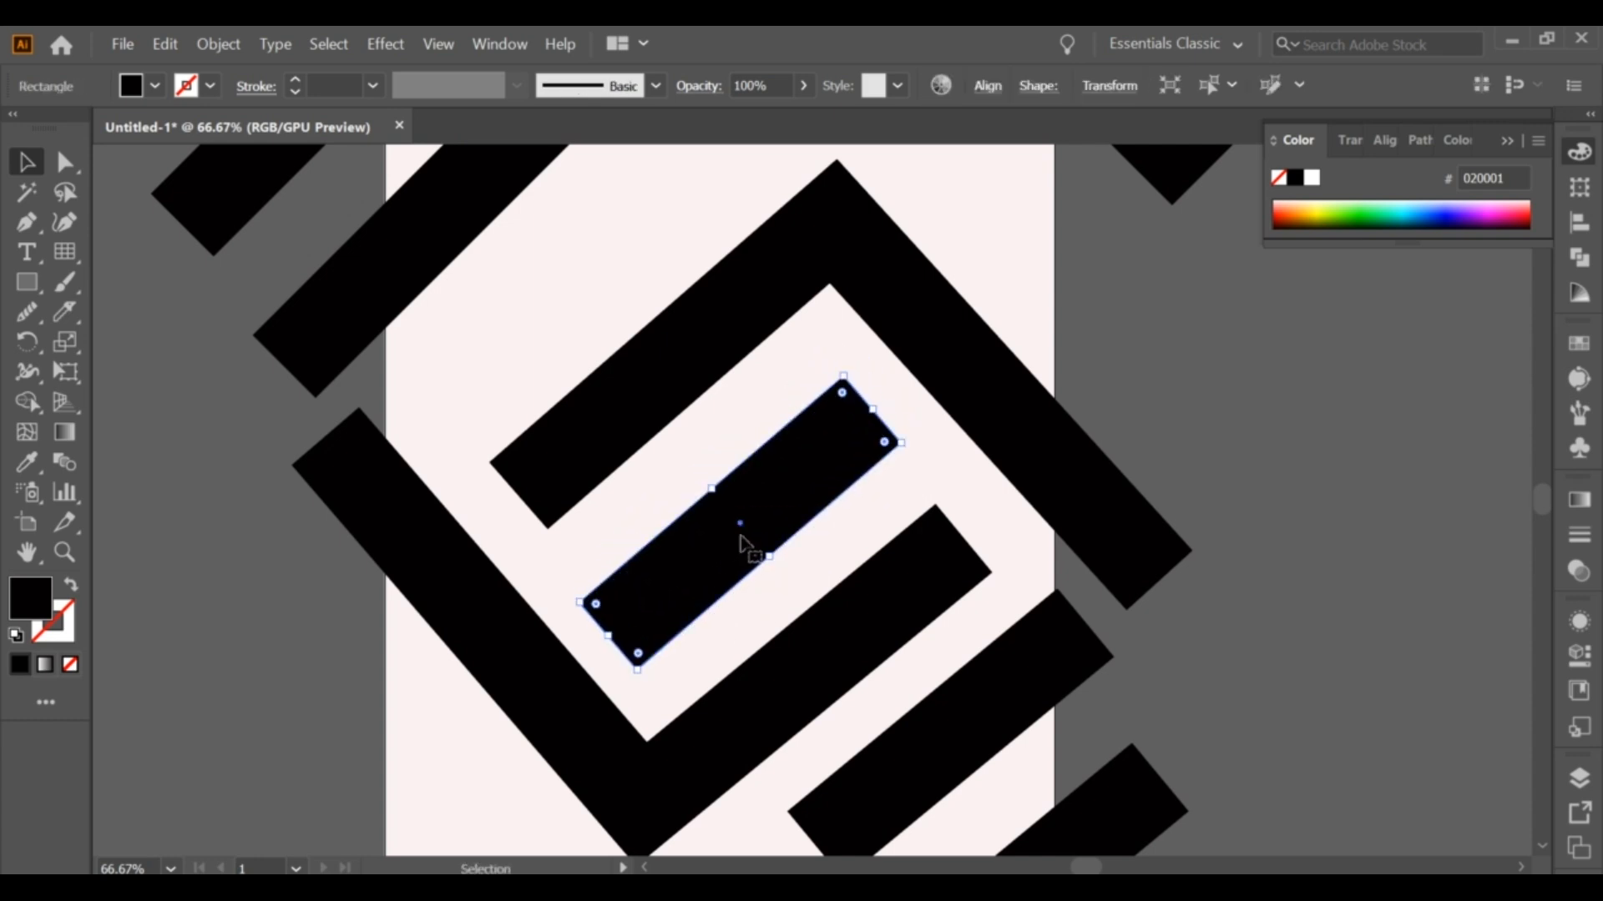
# Step: Centre the short bar between the chevron arms and fine-tune its angle for even gaps
pyautogui.moveTo(832, 480); pyautogui.dragTo(874, 445)
pyautogui.scroll(2, 887, 346)
pyautogui.moveTo(889, 326); pyautogui.dragTo(915, 570)
pyautogui.scroll(-2, 942, 552)
pyautogui.click(915, 570)
pyautogui.scroll(-2, 950, 576)
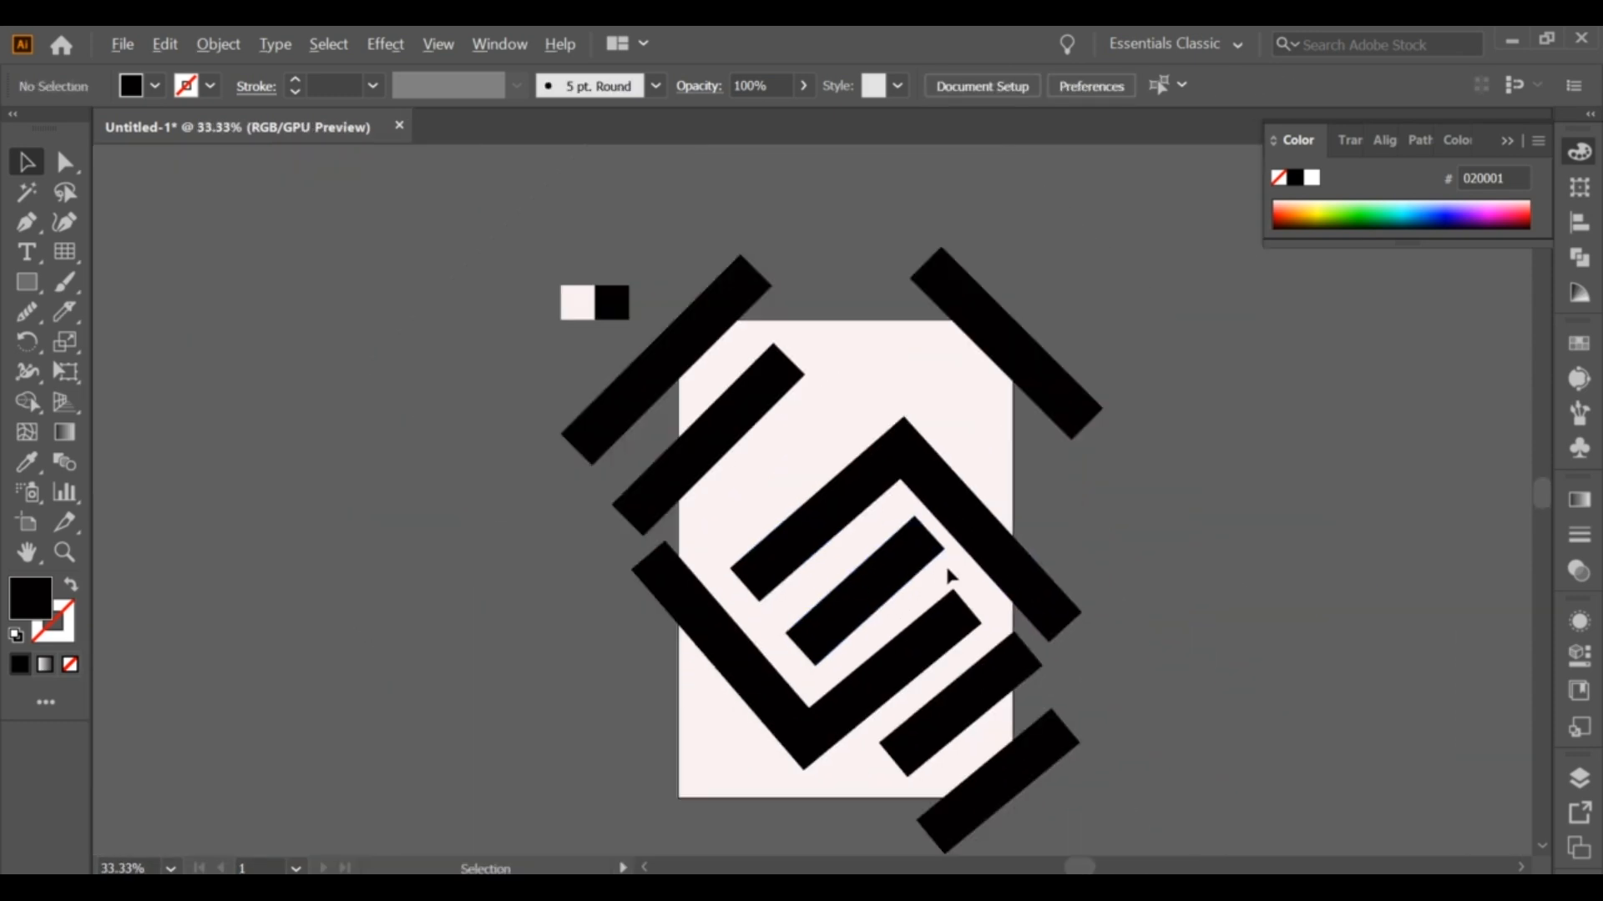
pyautogui.click(891, 598)
pyautogui.scroll(1, 979, 702)
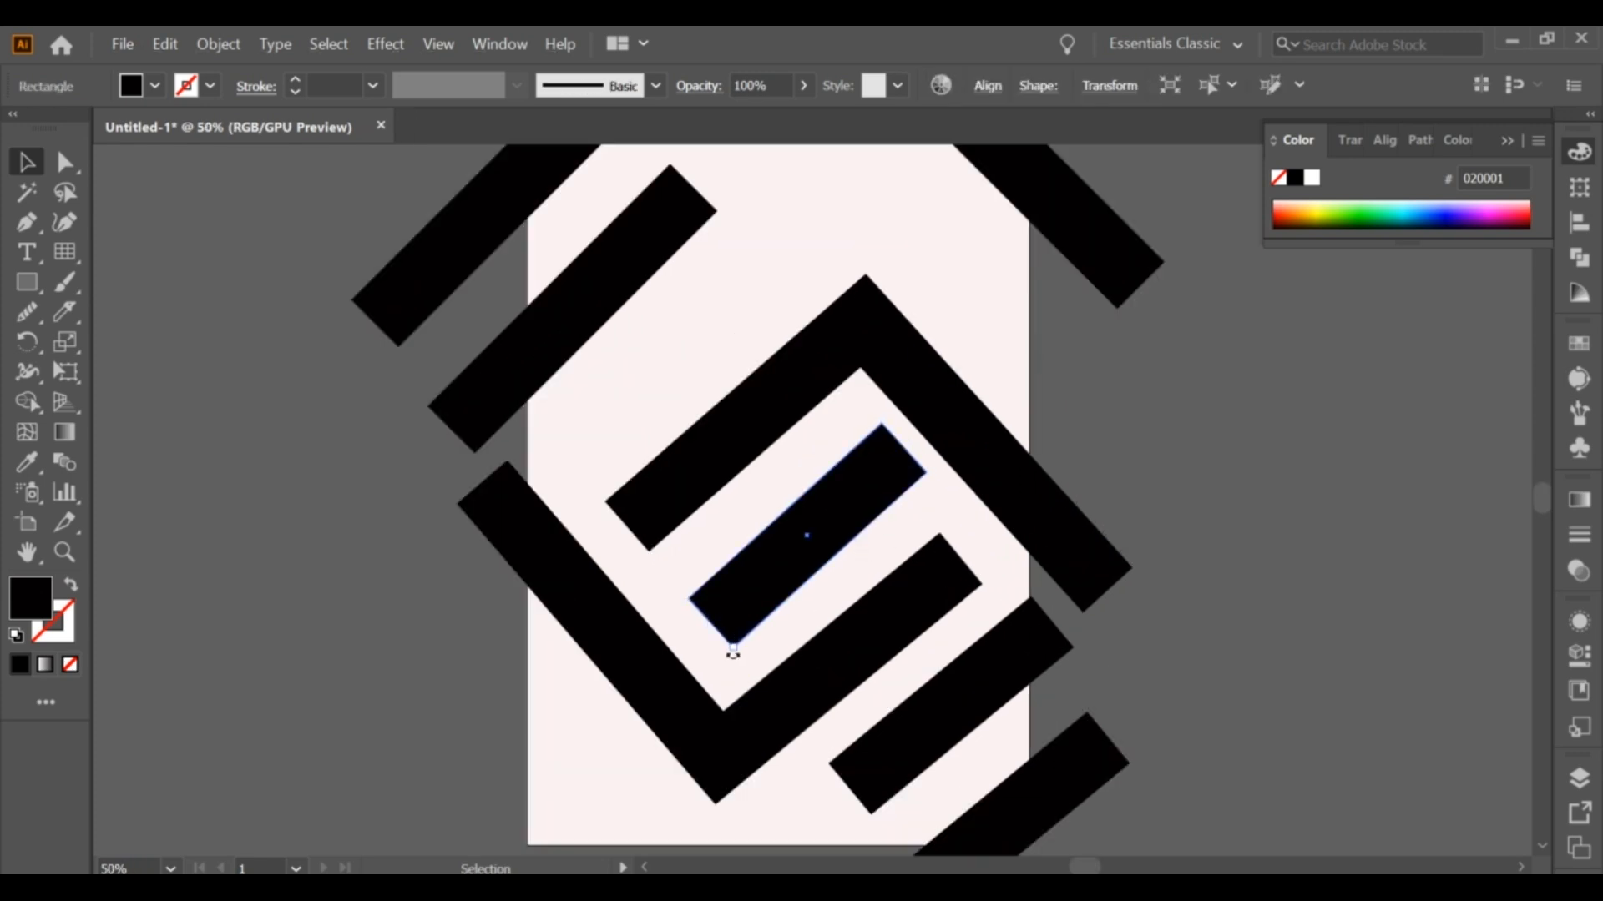
pyautogui.moveTo(710, 623); pyautogui.dragTo(703, 630)
pyautogui.click(1087, 393)
pyautogui.scroll(-1, 1086, 393)
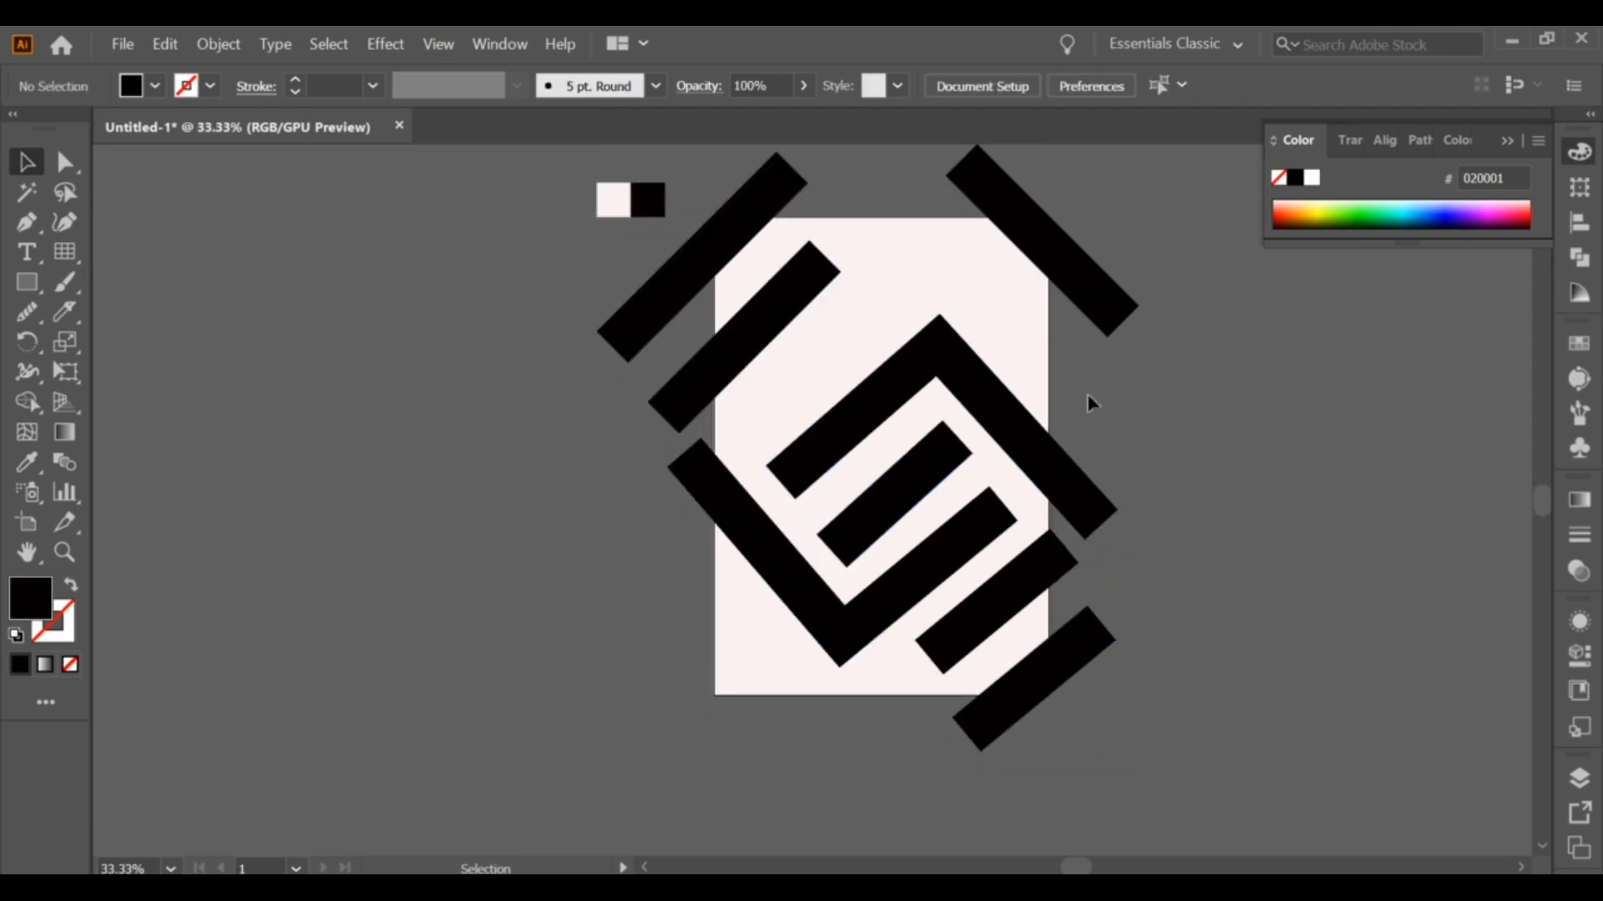
pyautogui.scroll(1, 1087, 393)
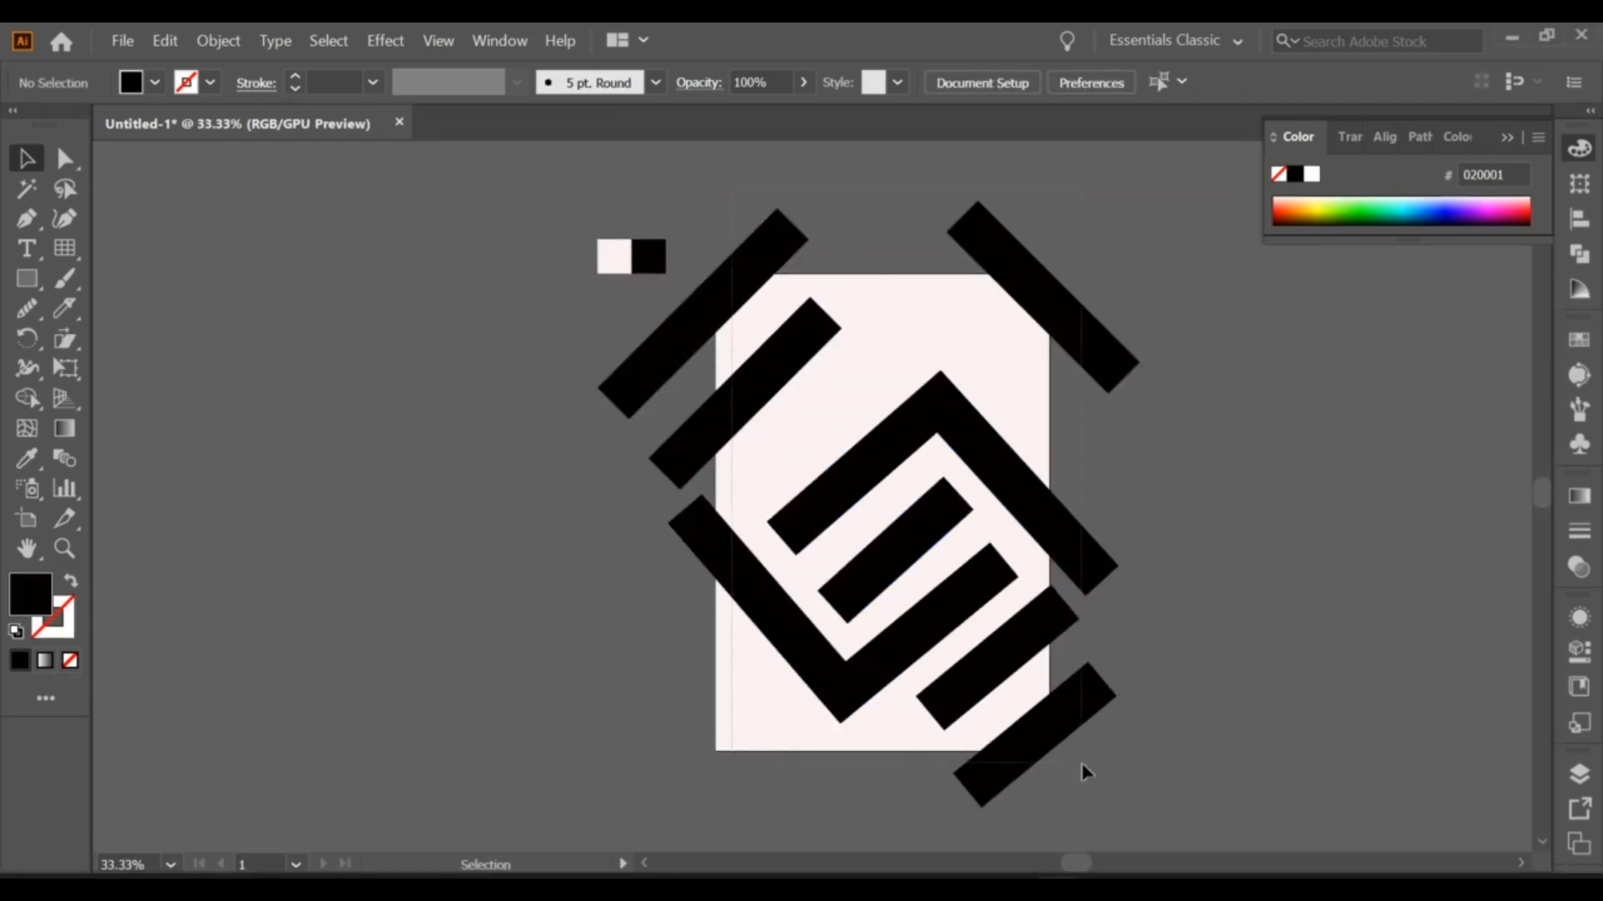
# Step: Shear the whole arrangement of bars slightly
pyautogui.hotkey('ctrl', 'a')
pyautogui.click(65, 339)
pyautogui.moveTo(776, 208); pyautogui.dragTo(790, 217)
pyautogui.press('v')
# Step: Enlarge the bar that crosses the artboard's lower-right corner
pyautogui.click(1028, 728)
pyautogui.moveTo(1039, 741); pyautogui.dragTo(1046, 753)
pyautogui.click(1155, 639)
pyautogui.scroll(-1, 1155, 639)
pyautogui.scroll(1, 1174, 593)
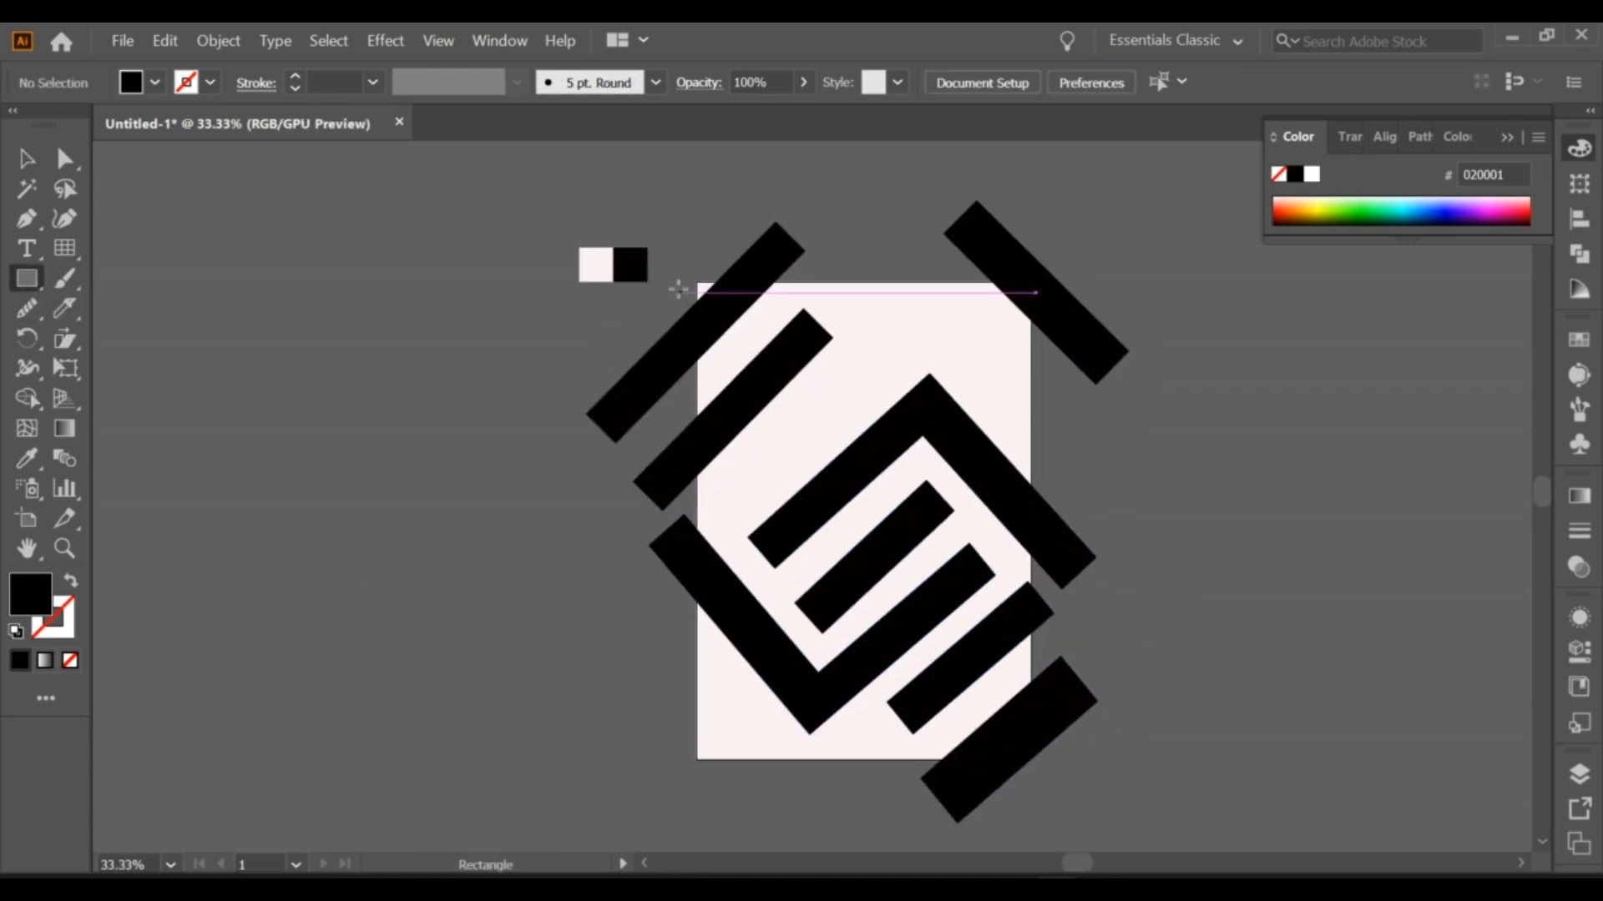
# Step: Draw a black rectangle covering the entire artboard
pyautogui.click(705, 337)
pyautogui.moveTo(681, 318)
pyautogui.mouseDown()
pyautogui.moveTo(671, 308)
pyautogui.moveTo(998, 755)
pyautogui.moveTo(1030, 746)
pyautogui.moveTo(1033, 760)
pyautogui.mouseUp()
pyautogui.press('v')
# Step: Trim away every part of the bars outside the artboard with the Shape Builder
pyautogui.hotkey('ctrl', 'a')
pyautogui.hotkey('shift', 'm')
pyautogui.keyDown('alt'); pyautogui.click(643, 383); pyautogui.keyUp('alt')
pyautogui.keyDown('alt'); pyautogui.click(756, 251); pyautogui.keyUp('alt')
pyautogui.keyDown('alt'); pyautogui.click(985, 242); pyautogui.keyUp('alt')
pyautogui.keyDown('alt'); pyautogui.click(1058, 576); pyautogui.keyUp('alt')
pyautogui.keyDown('alt'); pyautogui.click(1072, 693); pyautogui.keyUp('alt')
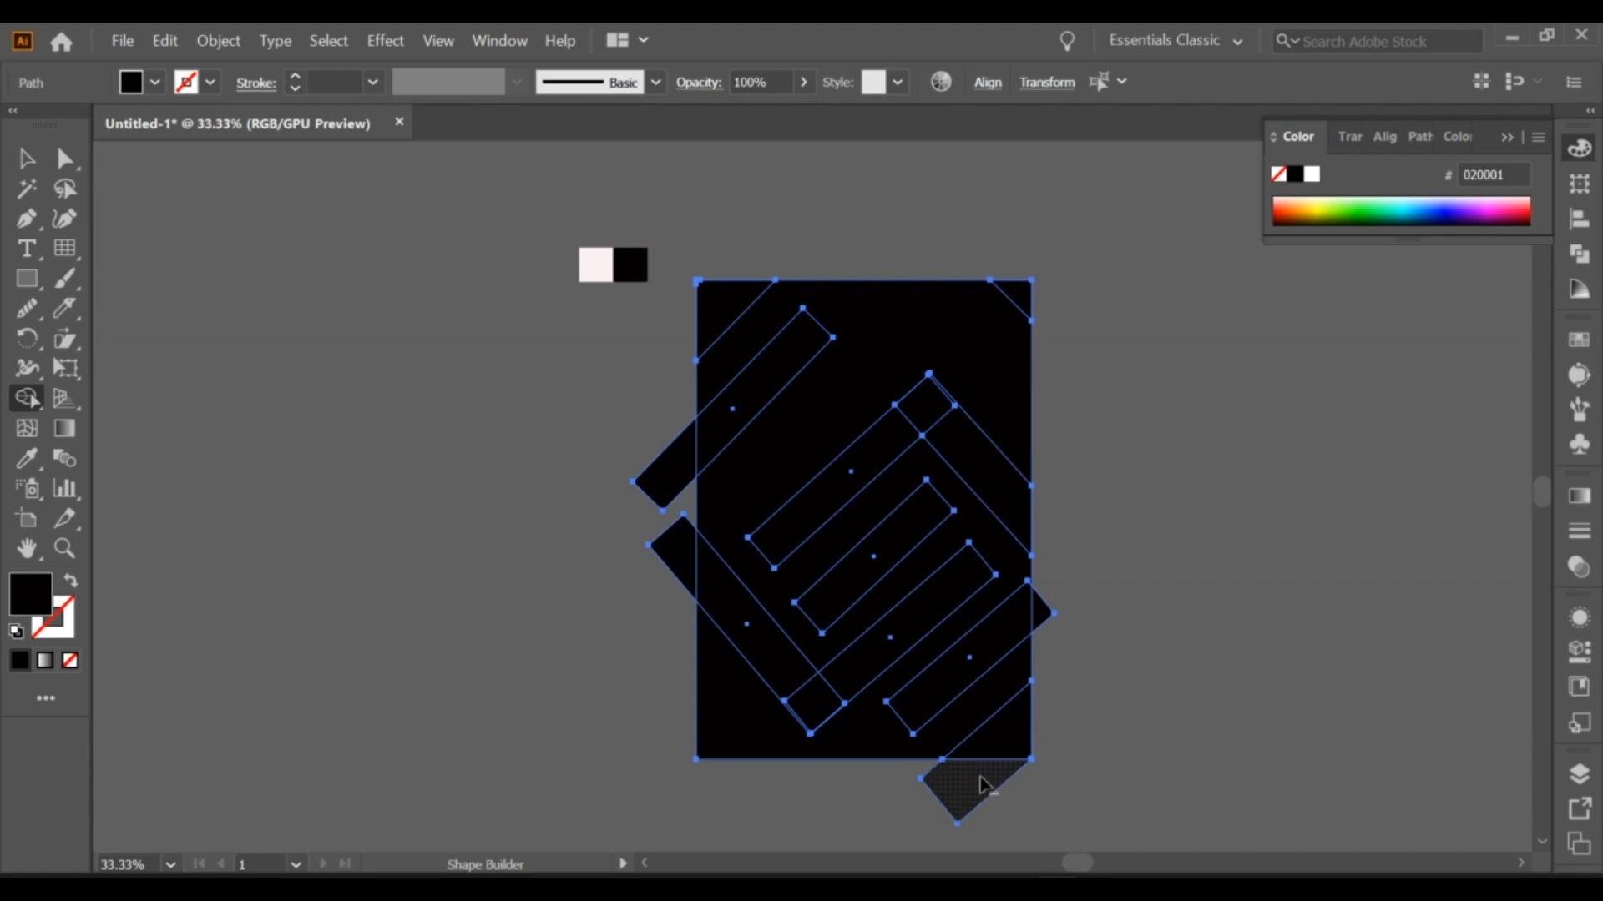
pyautogui.keyDown('alt'); pyautogui.click(984, 779); pyautogui.keyUp('alt')
pyautogui.keyDown('alt'); pyautogui.click(668, 564); pyautogui.keyUp('alt')
pyautogui.keyDown('alt'); pyautogui.click(665, 496); pyautogui.keyUp('alt')
# Step: Remove the black rectangle that covers the artboard
pyautogui.click(25, 159)
pyautogui.click(622, 351)
pyautogui.hotkey('ctrl', 'a')
pyautogui.hotkey('shift', 'm')
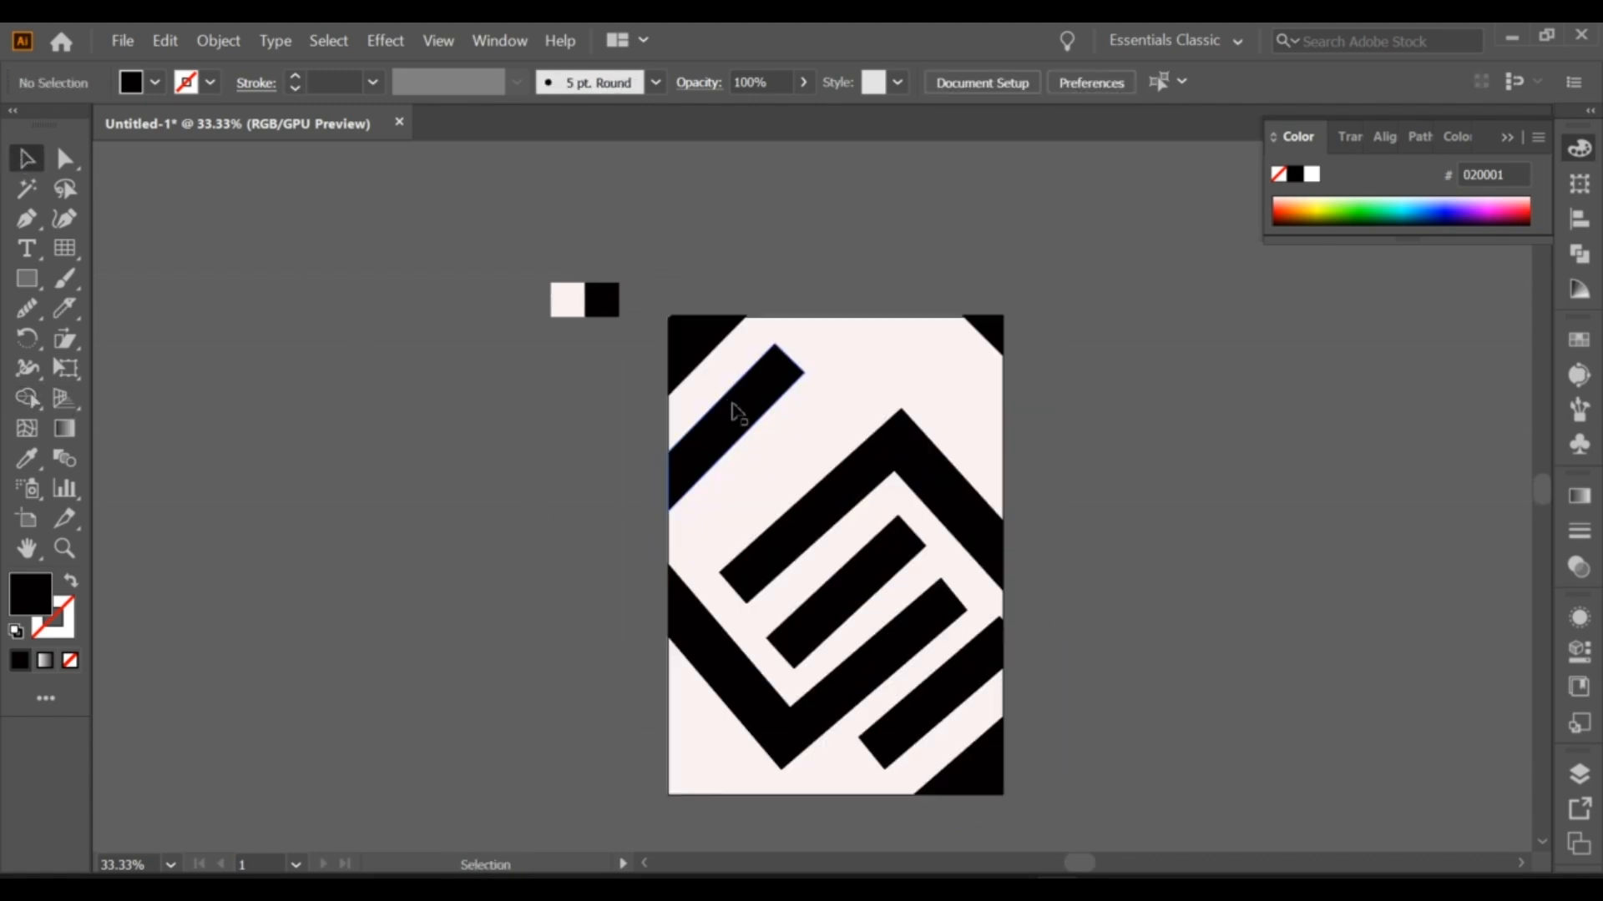
# Step: Copy the upper-left inner bar to the artboard's upper right and rotate it to slope down alongside the upper chevron's right arm
pyautogui.moveTo(768, 405); pyautogui.dragTo(1084, 440)
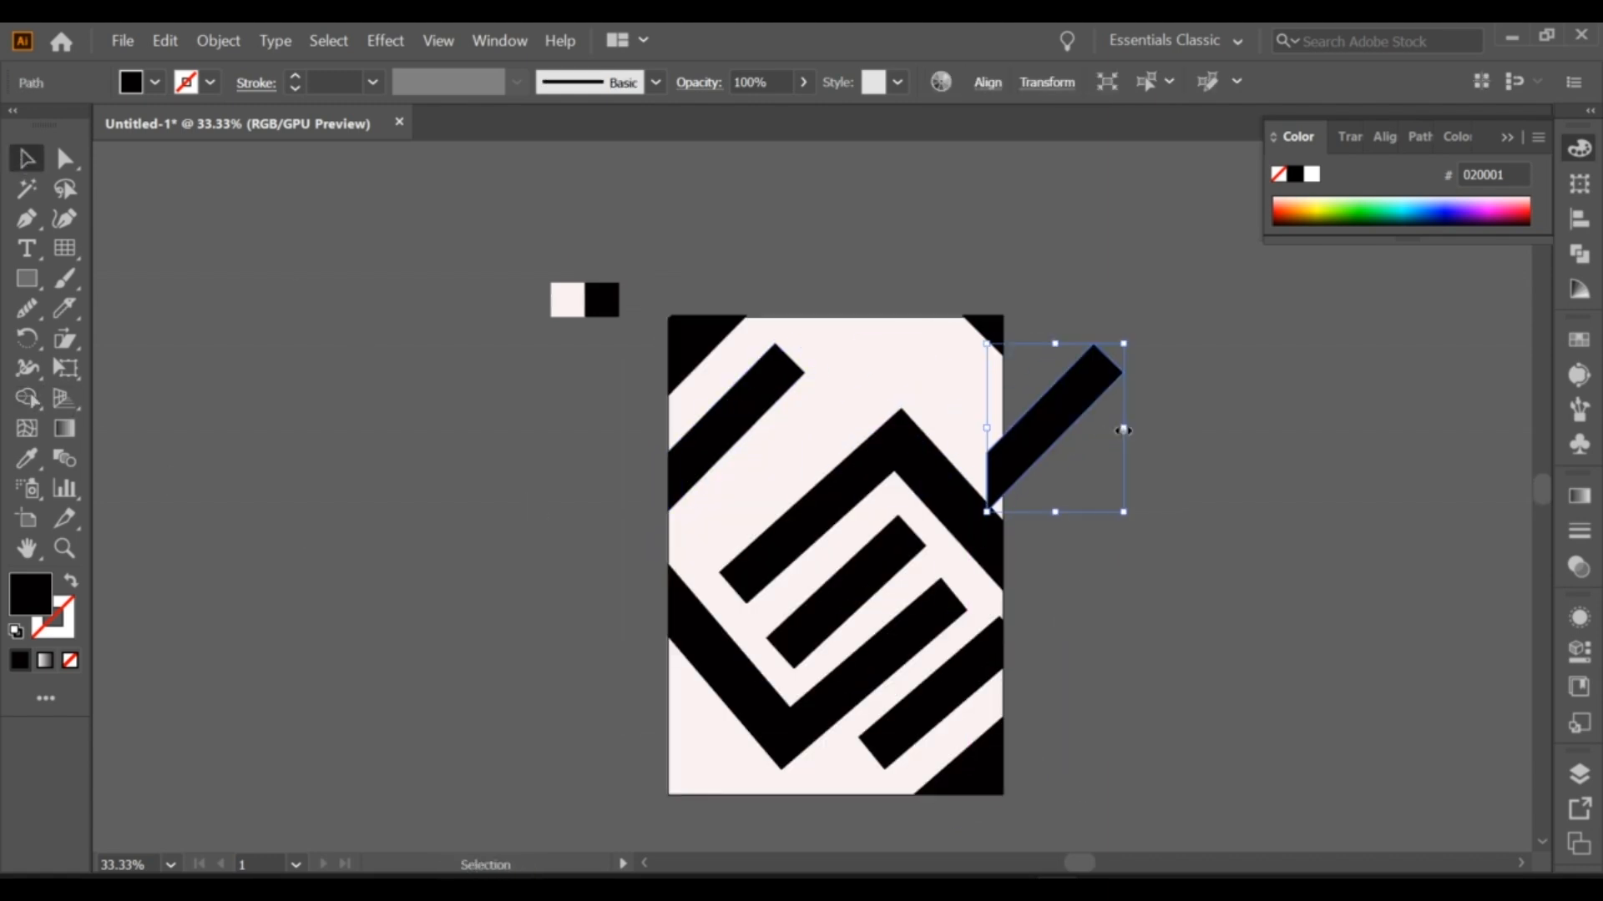
pyautogui.moveTo(1130, 340); pyautogui.dragTo(966, 354)
pyautogui.moveTo(1042, 447); pyautogui.dragTo(999, 436)
pyautogui.click(1182, 335)
pyautogui.moveTo(726, 458); pyautogui.dragTo(722, 406)
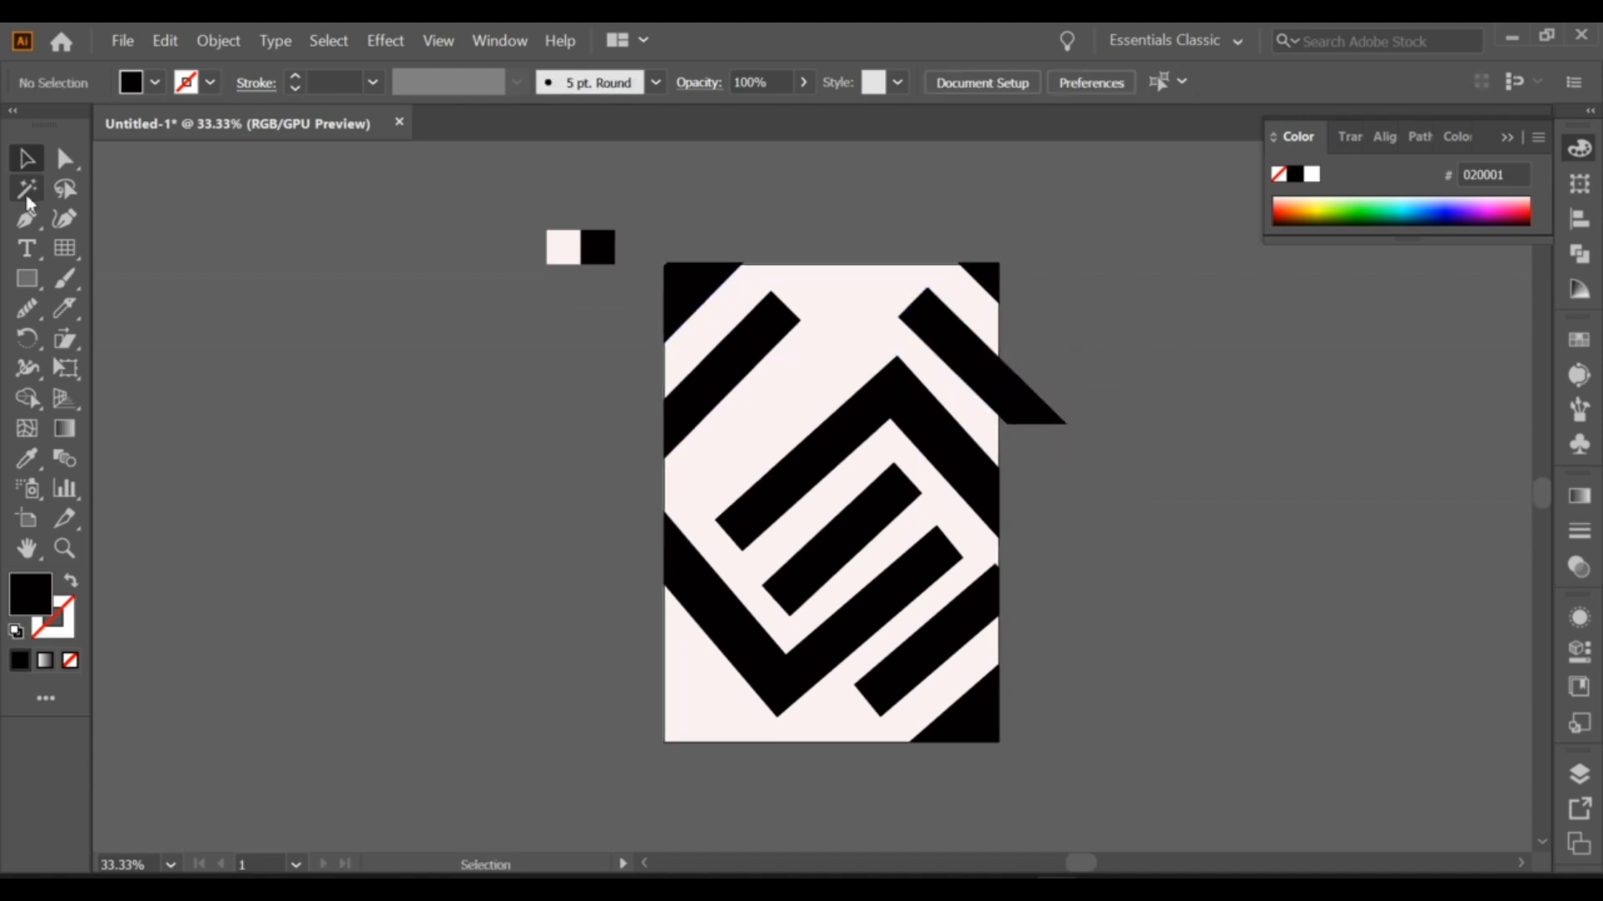
# Step: Trim off the end of the new upper-right bar beyond the artboard's edge with the Shape Builder
pyautogui.press('v')
pyautogui.click(999, 426)
pyautogui.click(29, 160)
pyautogui.hotkey('ctrl', 'a')
pyautogui.click(27, 398)
pyautogui.keyDown('alt'); pyautogui.click(1027, 411); pyautogui.keyUp('alt')
pyautogui.click(30, 161)
pyautogui.click(361, 316)
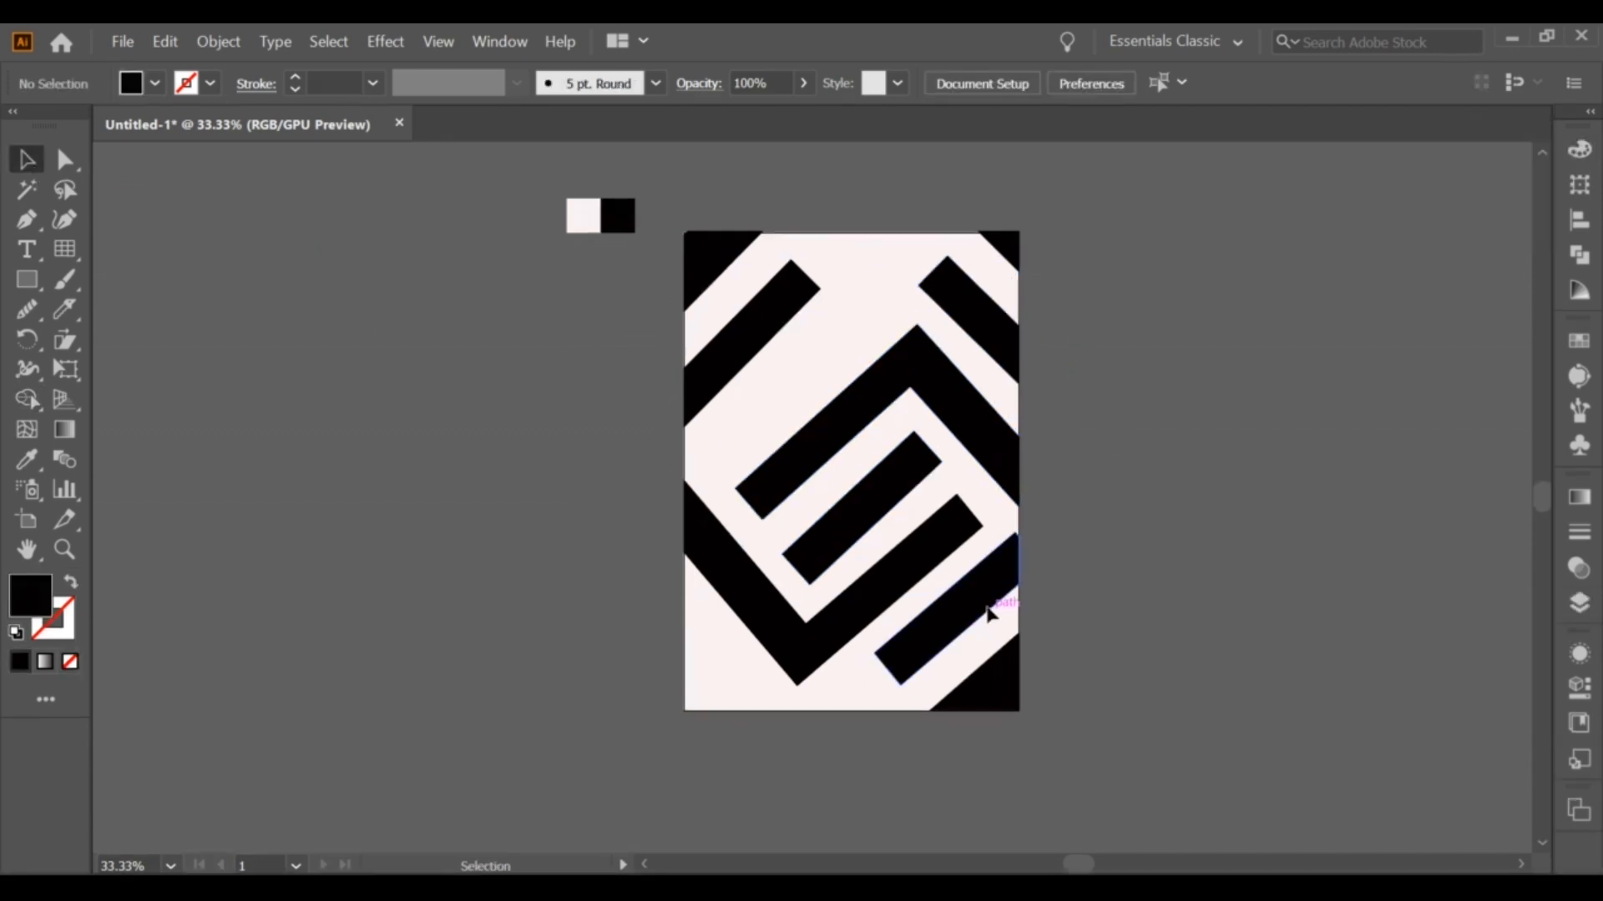
# Step: Move the upper corner anchor of the lower-right bar so its end sits flush with the artboard's right edge
pyautogui.click(987, 609)
pyautogui.scroll(1, 1027, 539)
pyautogui.click(1030, 537)
pyautogui.click(998, 567)
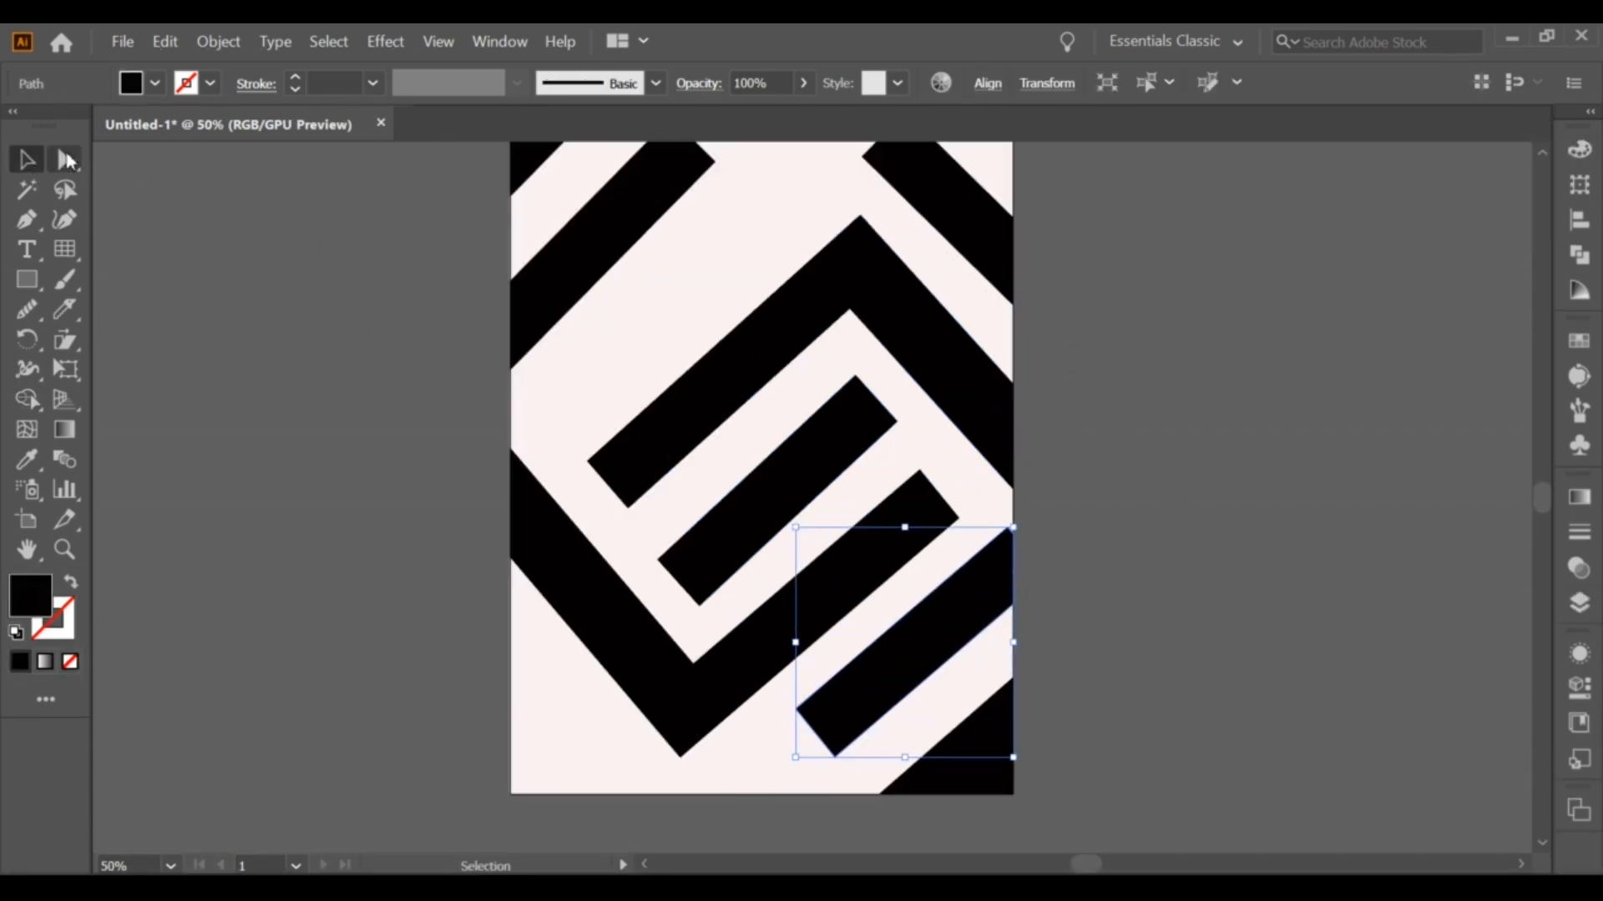
pyautogui.click(65, 160)
pyautogui.scroll(2, 1008, 529)
pyautogui.moveTo(1017, 535); pyautogui.dragTo(1025, 528)
pyautogui.click(1055, 500)
pyautogui.scroll(-3, 1056, 499)
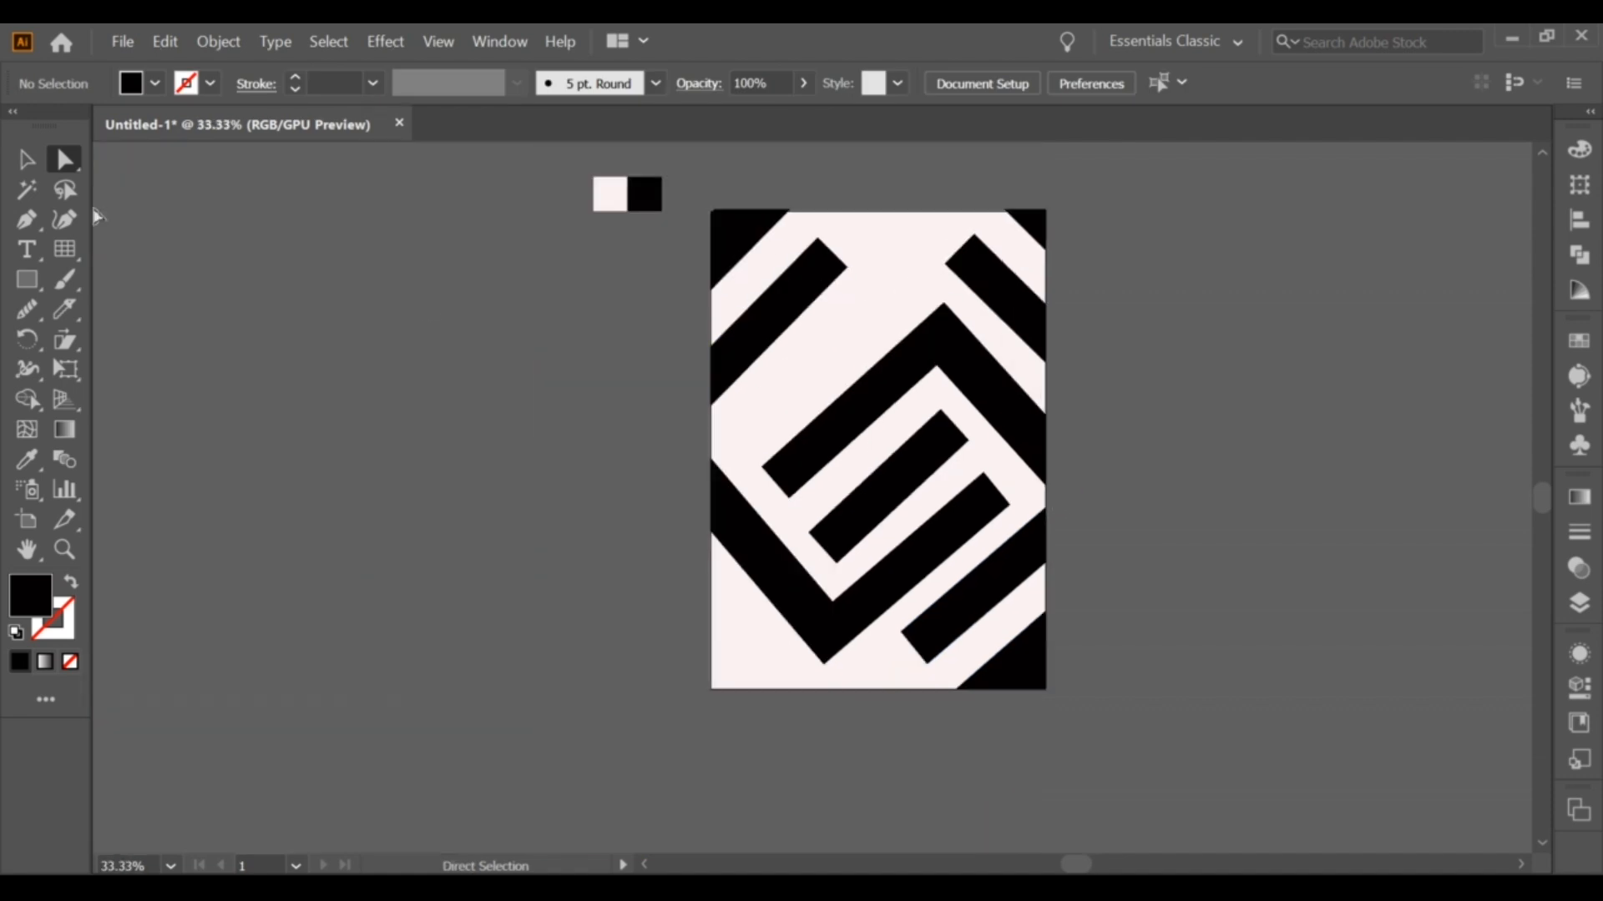
# Step: Copy the upper-left inner bar to the artboard's lower-left corner and rotate it parallel to the lower chevron's left arm
pyautogui.moveTo(759, 338); pyautogui.dragTo(758, 621)
pyautogui.moveTo(851, 514); pyautogui.dragTo(701, 531)
pyautogui.moveTo(760, 608); pyautogui.dragTo(711, 674)
pyautogui.moveTo(601, 501); pyautogui.dragTo(833, 745)
pyautogui.click(659, 689)
pyautogui.click(15, 280)
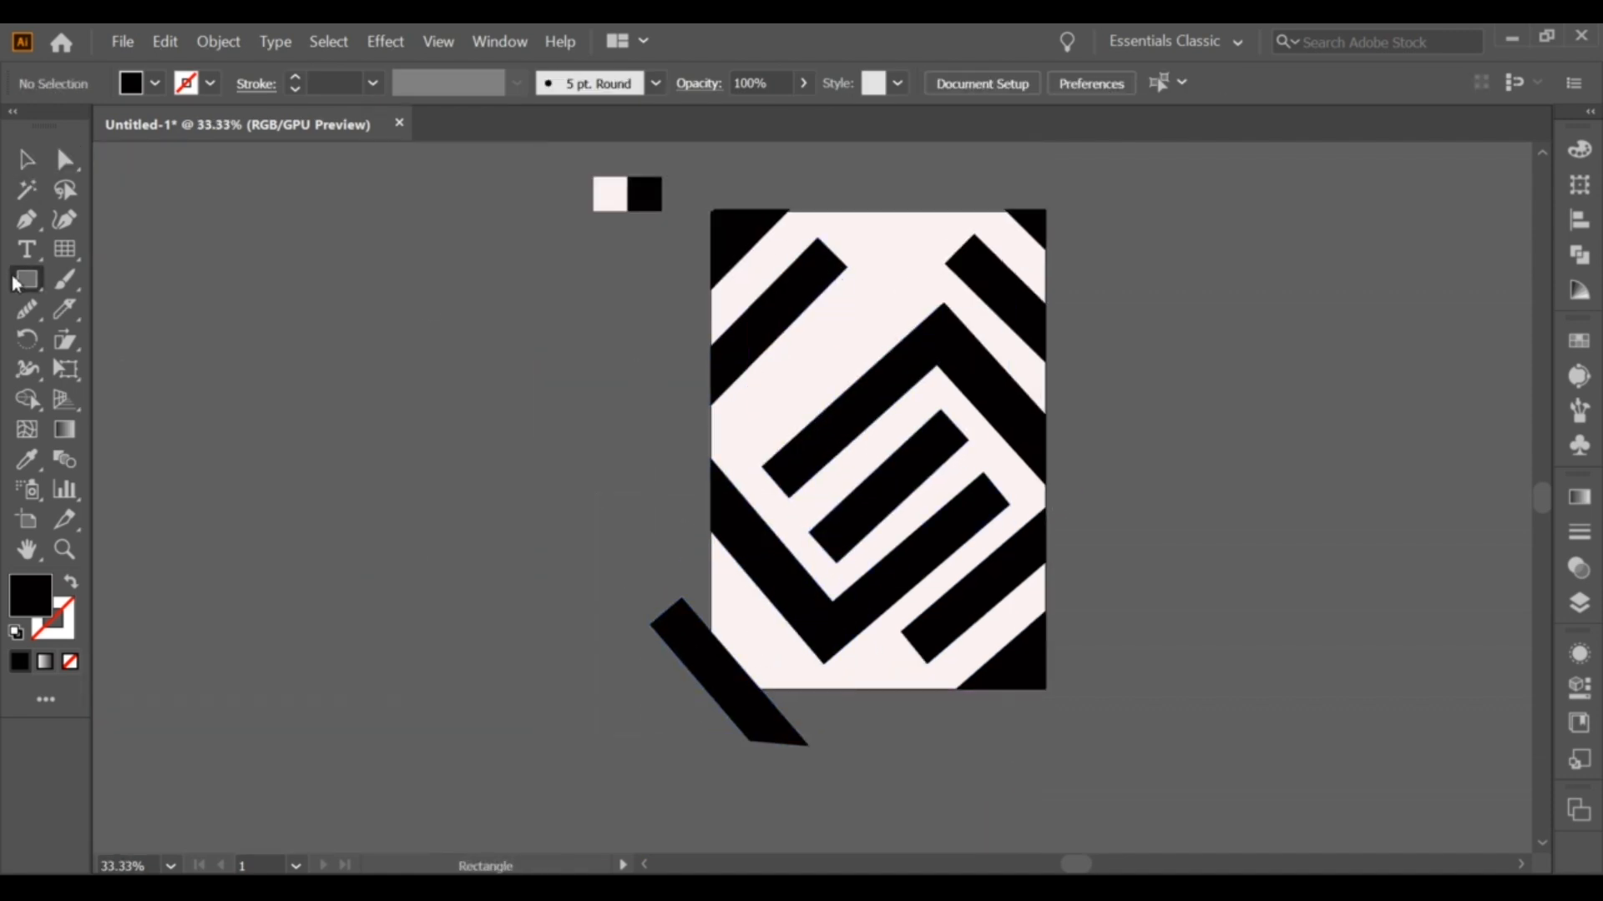
# Step: Trim the lower-left bar to the artboard with an artboard-sized rectangle and the Shape Builder, deleting the leftover rectangle
pyautogui.moveTo(709, 210); pyautogui.dragTo(1046, 689)
pyautogui.press('v')
pyautogui.moveTo(190, 386); pyautogui.dragTo(1110, 741)
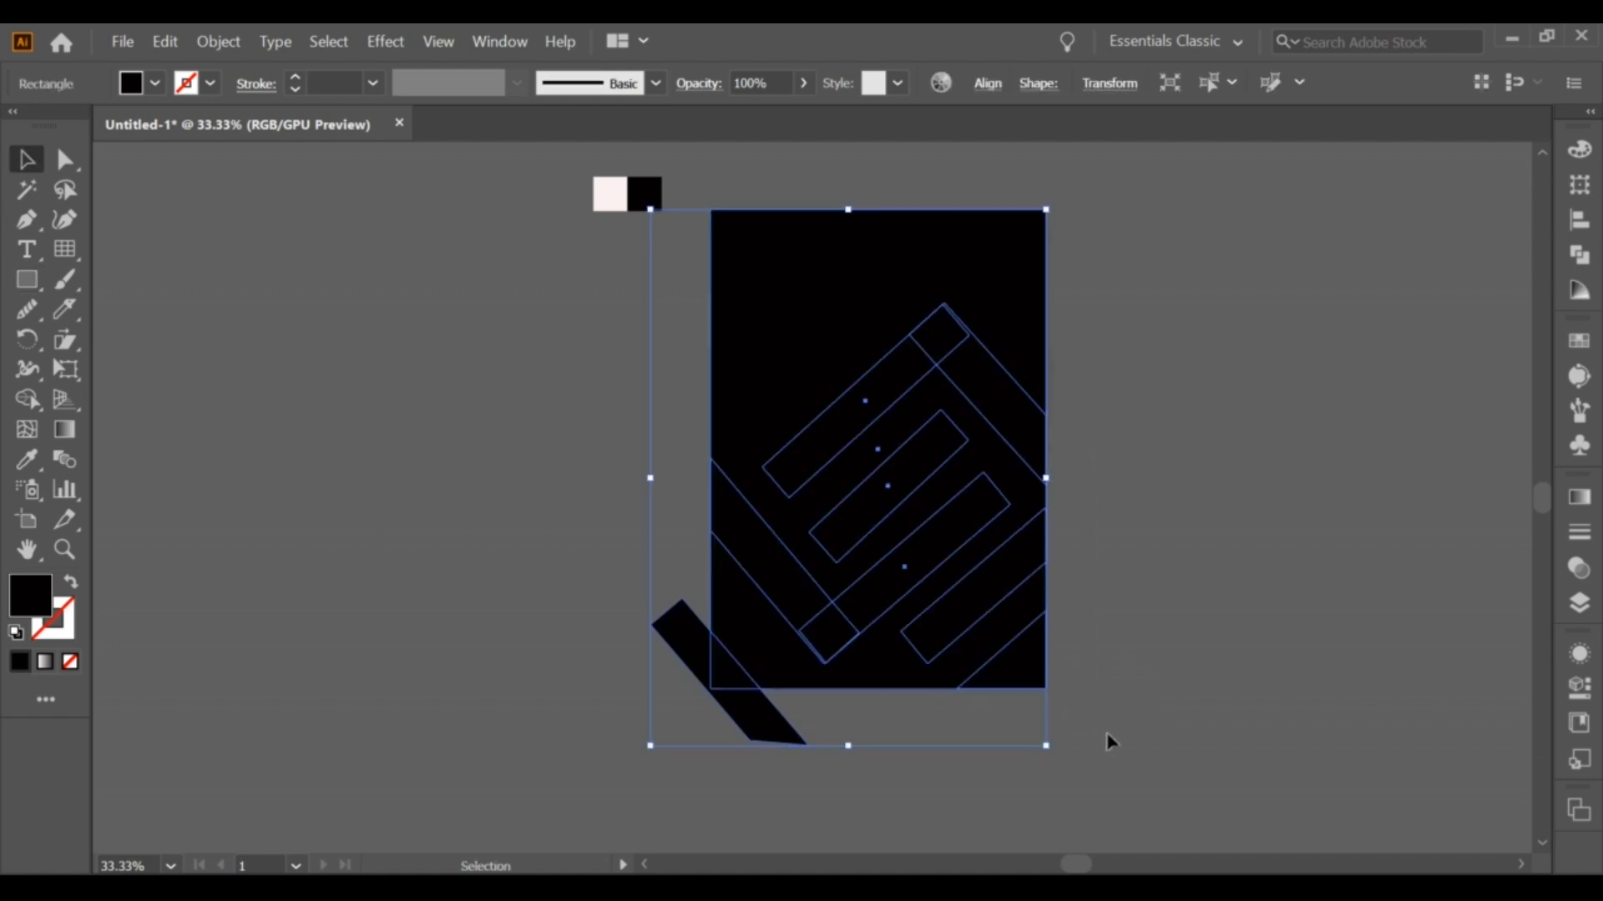
pyautogui.moveTo(671, 663); pyautogui.dragTo(761, 716)
pyautogui.press('v')
pyautogui.click(629, 295)
pyautogui.moveTo(819, 300); pyautogui.dragTo(370, 329)
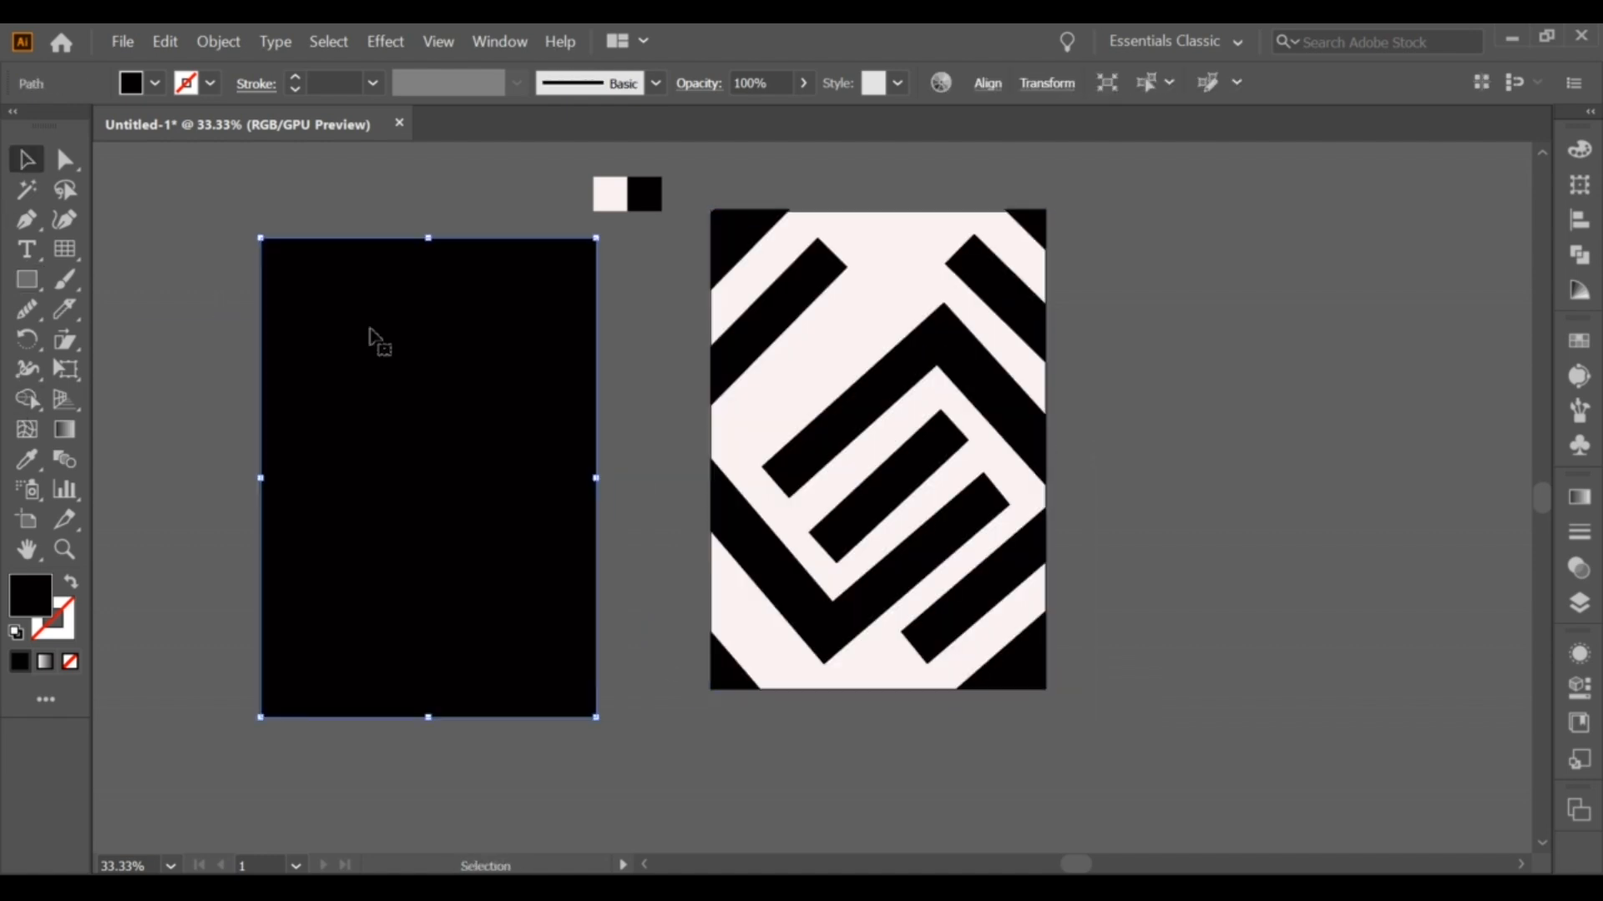
pyautogui.press('Delete')
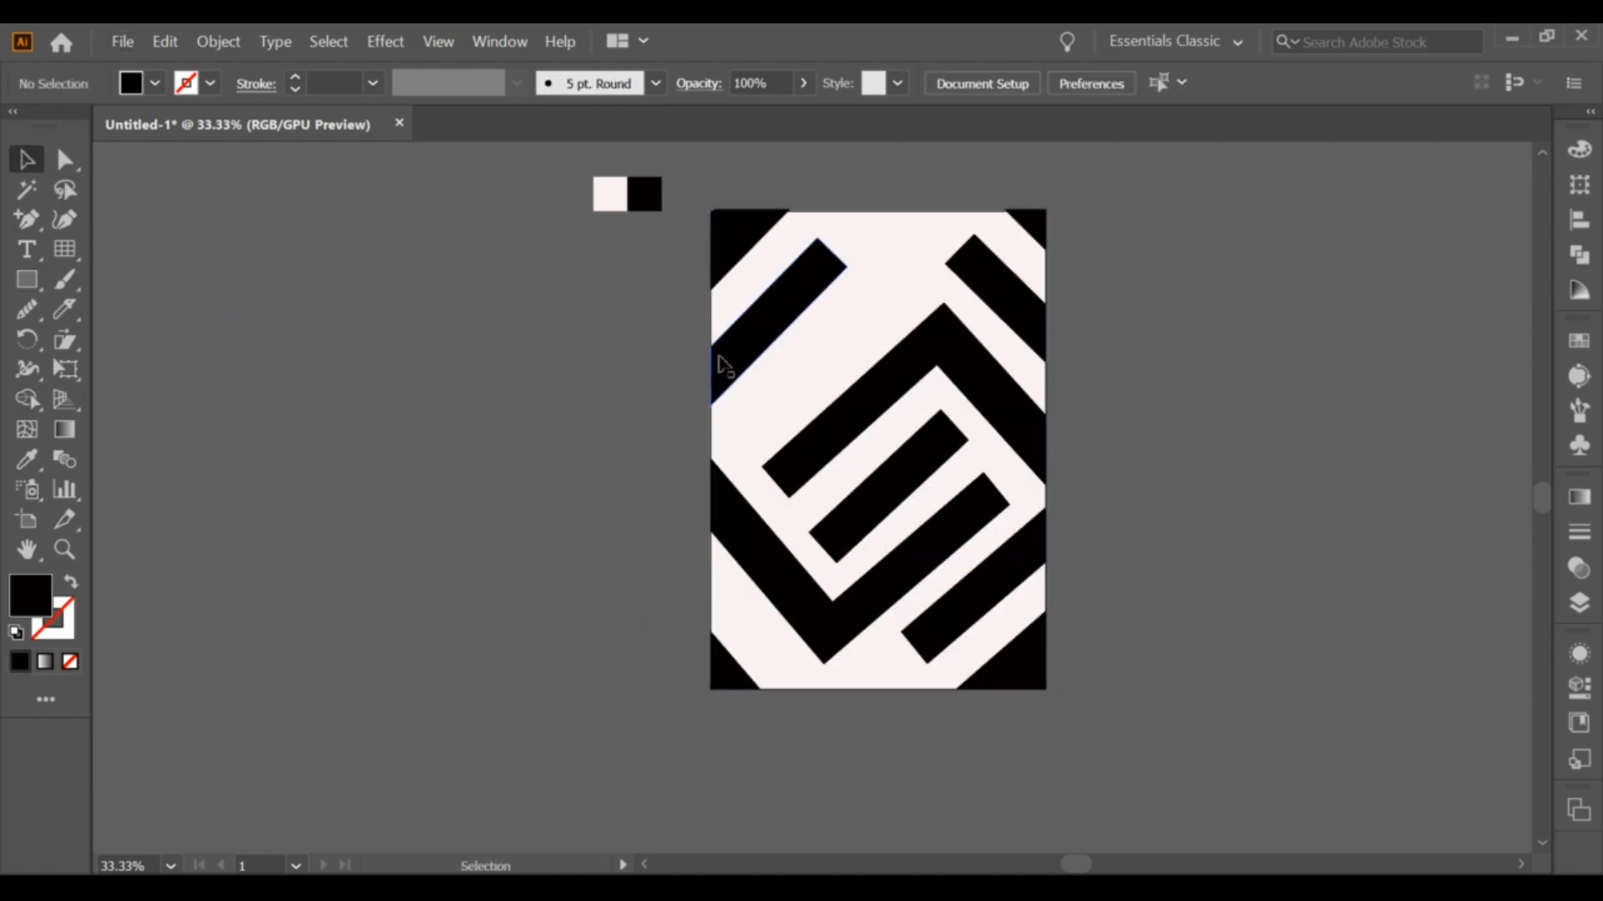
# Step: Widen the short central bar between the two chevrons and shorten it at its upper end
pyautogui.hscroll(1, 780, 364)
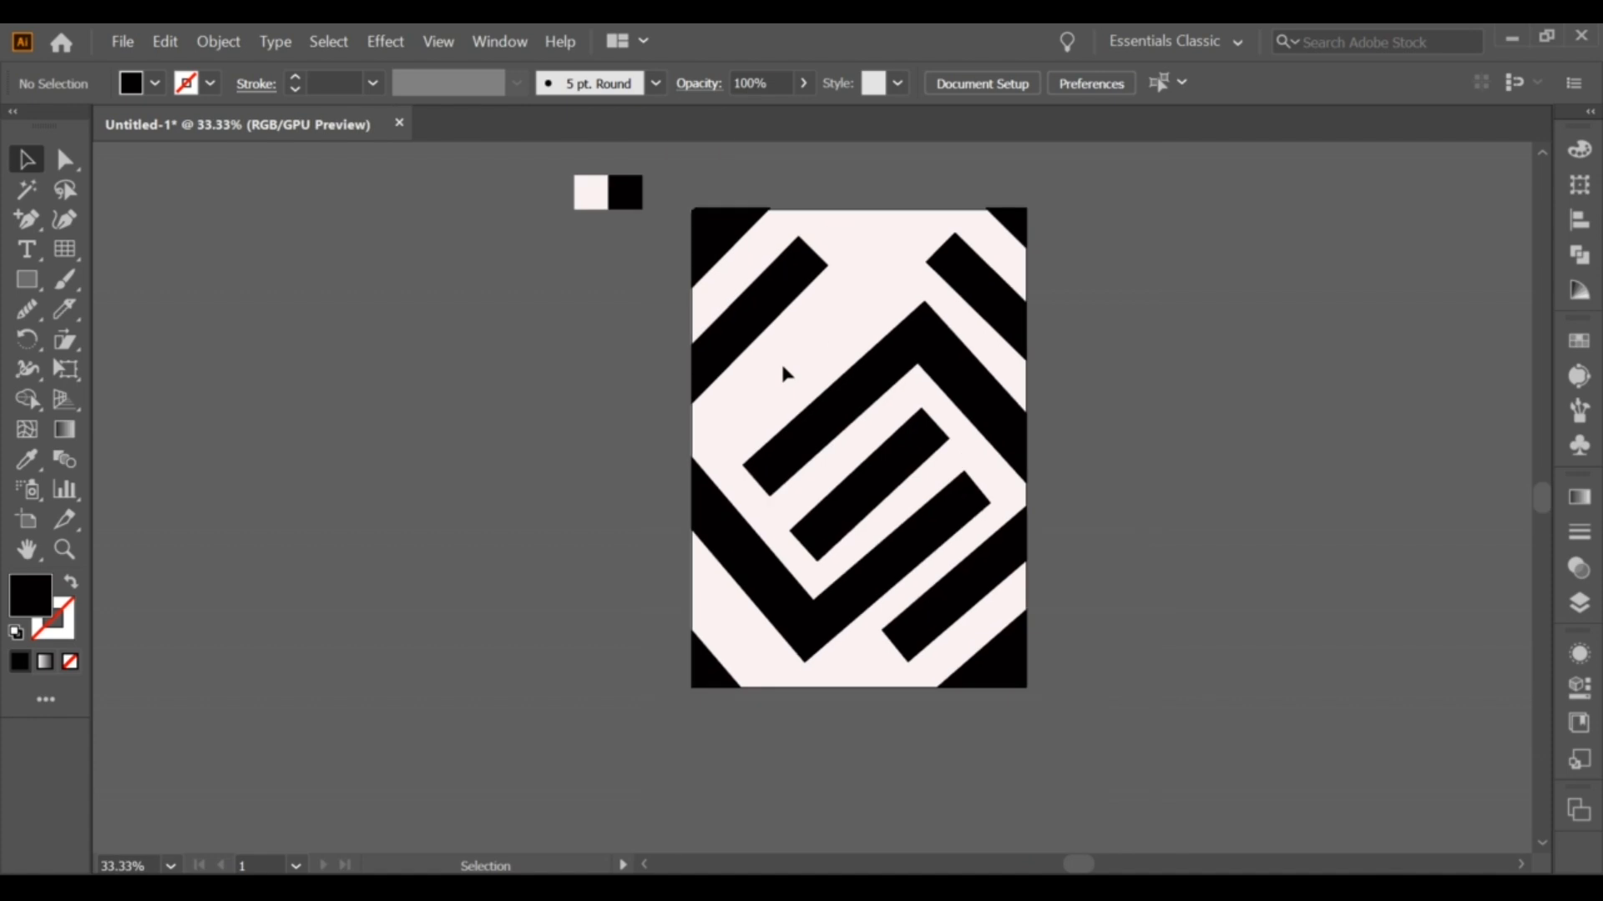
pyautogui.scroll(2, 887, 475)
pyautogui.scroll(-1, 894, 451)
pyautogui.moveTo(929, 414)
pyautogui.mouseDown()
pyautogui.moveTo(921, 432)
pyautogui.moveTo(947, 415)
pyautogui.mouseUp()
pyautogui.hotkey('ctrl', 'z')
pyautogui.moveTo(876, 519); pyautogui.dragTo(883, 528)
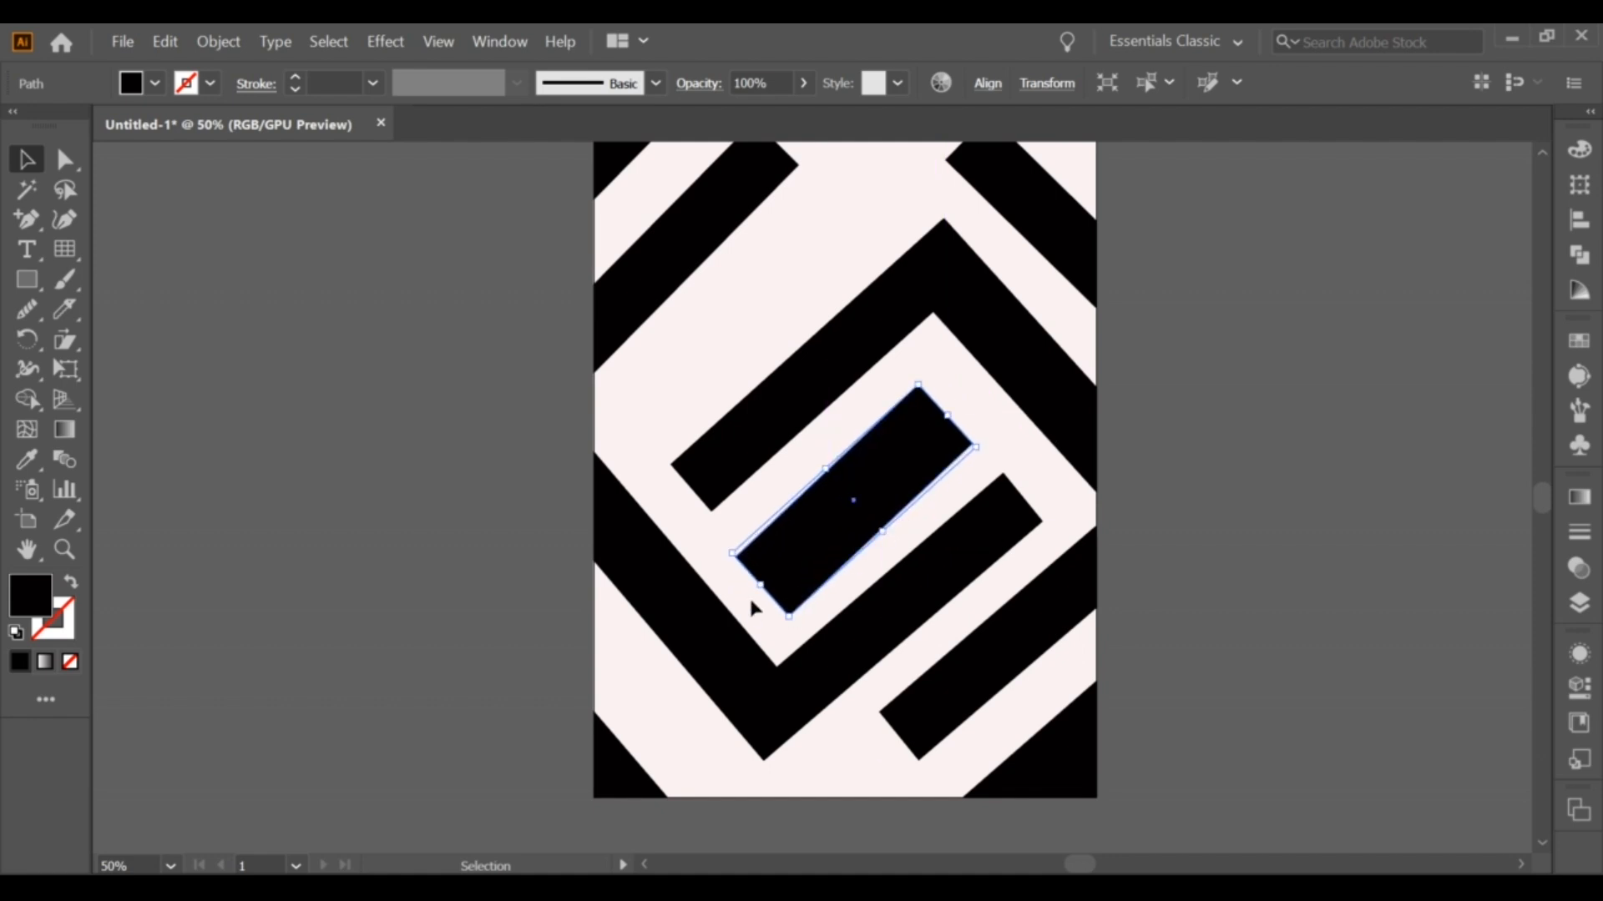
pyautogui.click(749, 598)
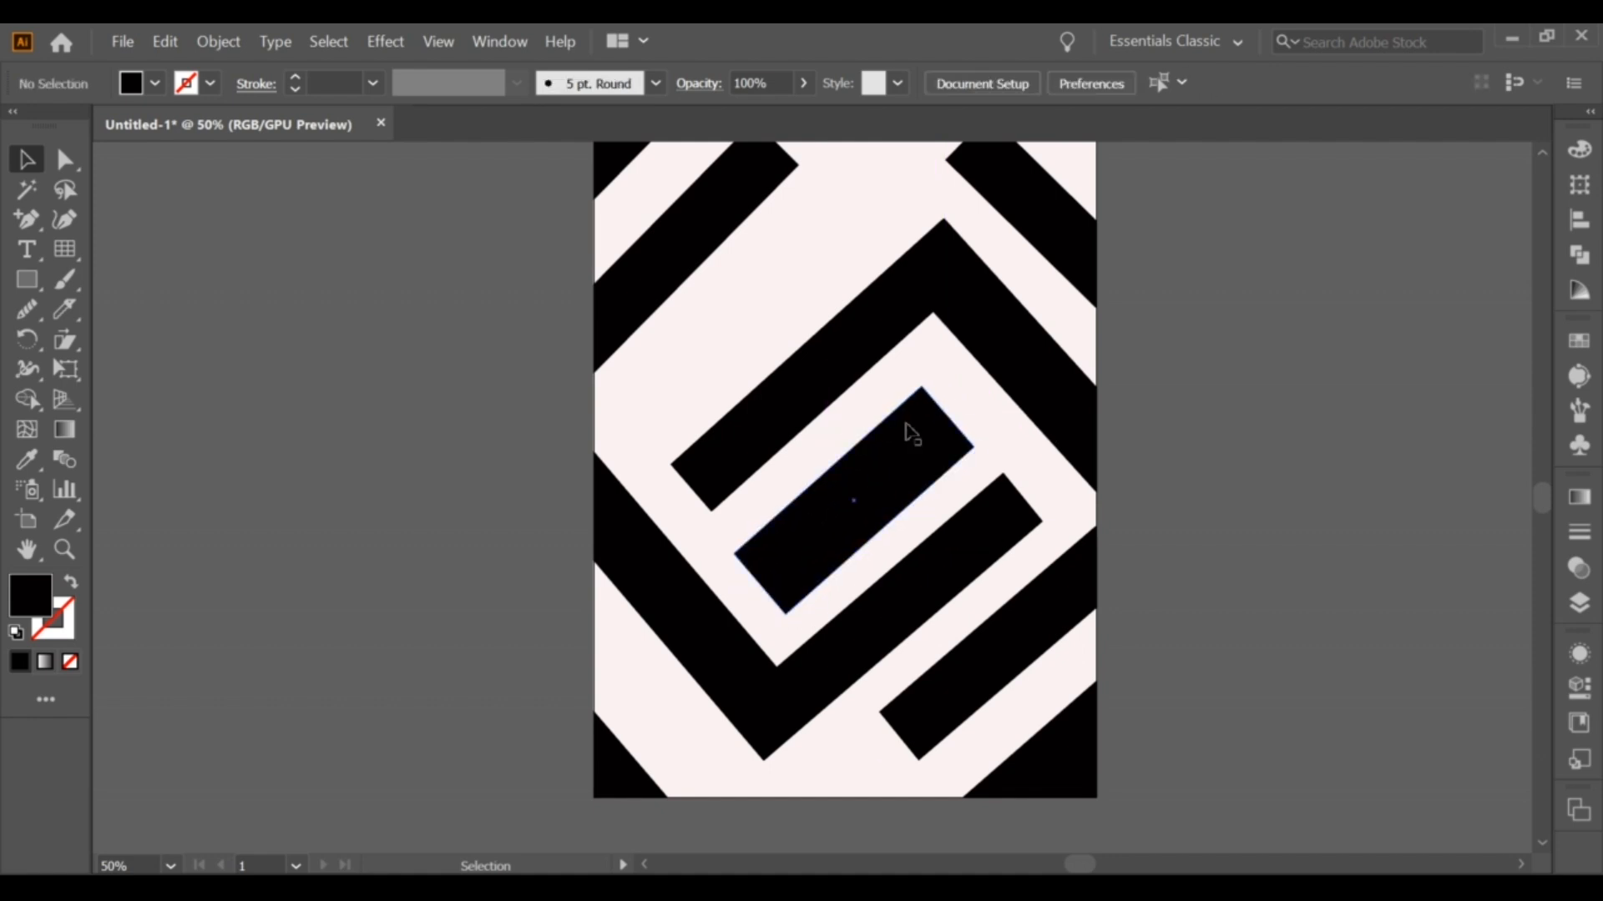
pyautogui.scroll(-1, 940, 375)
pyautogui.click(936, 402)
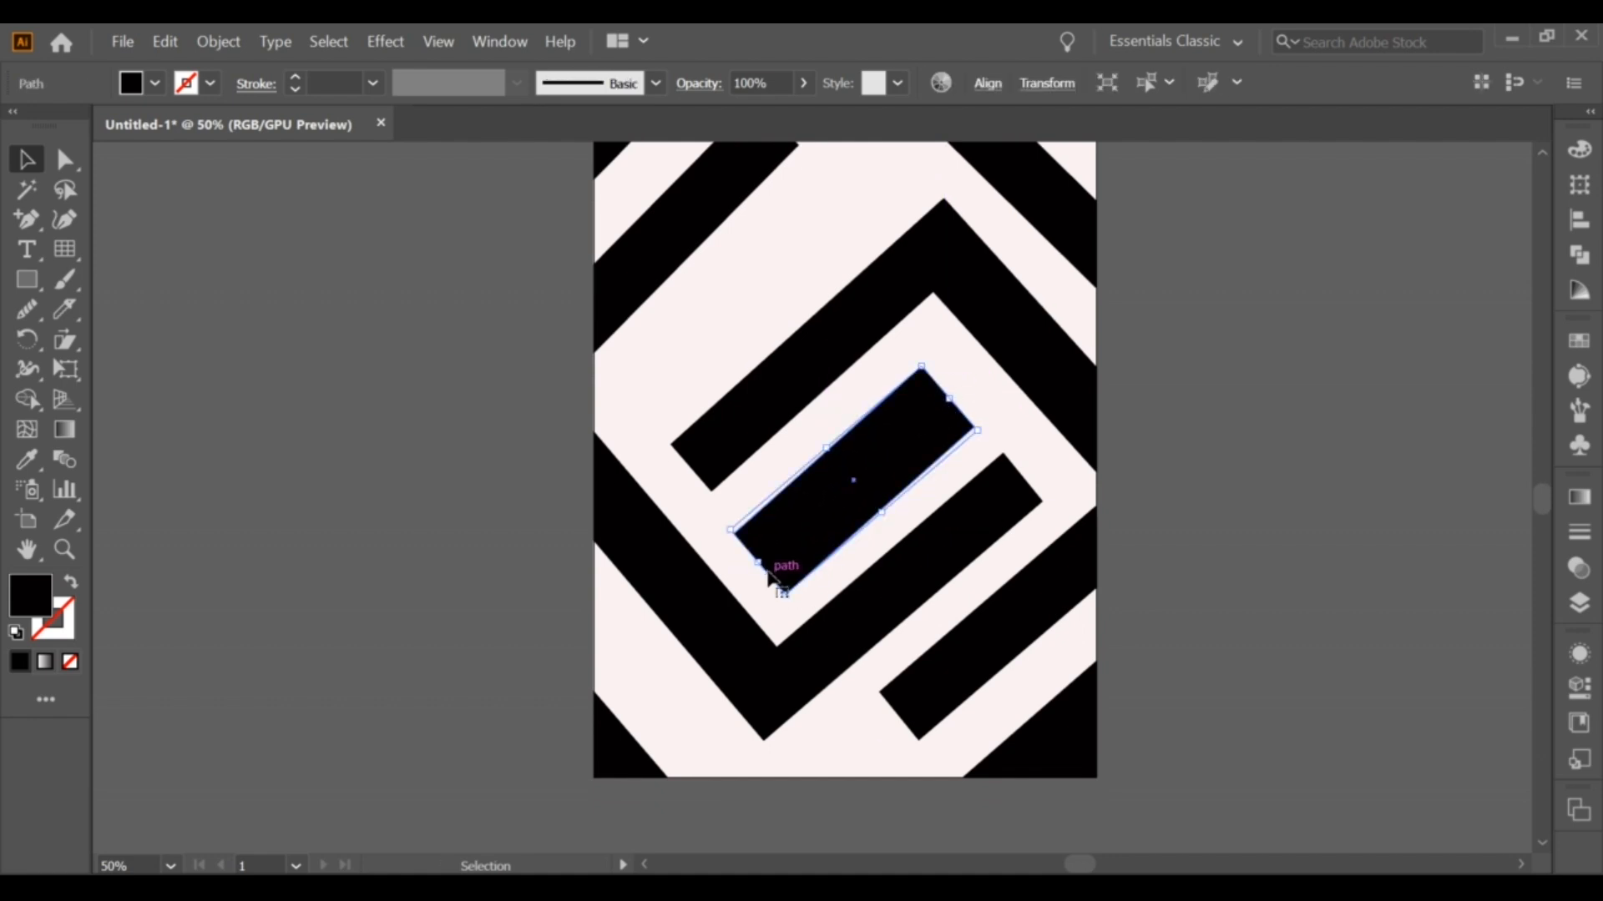
pyautogui.moveTo(931, 408); pyautogui.dragTo(930, 409)
pyautogui.click(936, 371)
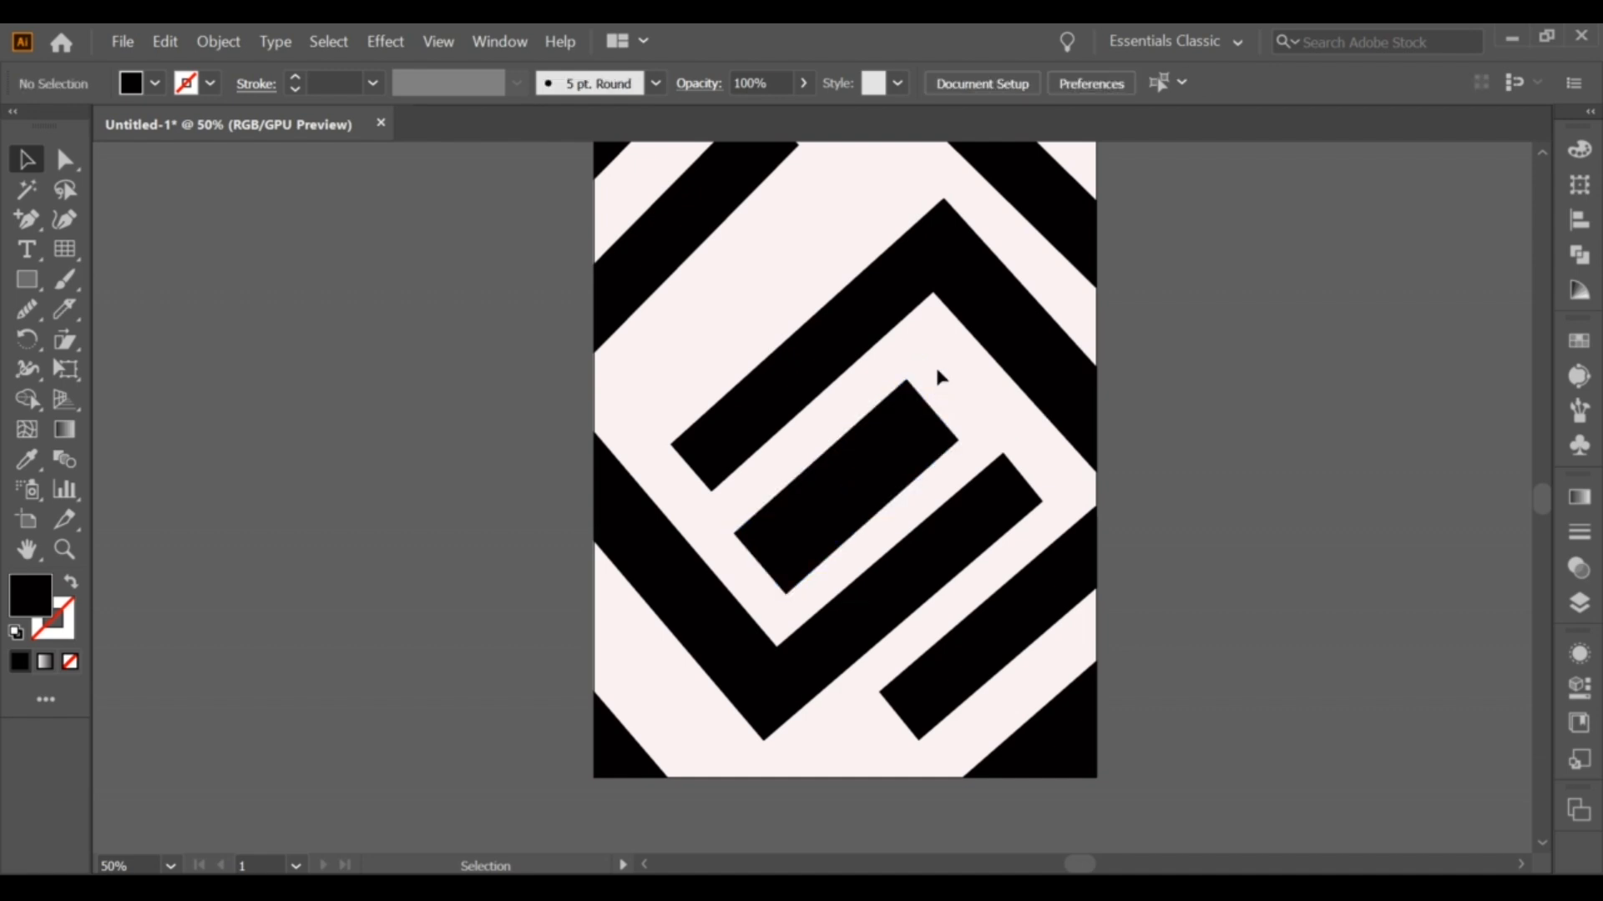
# Step: Rotate the upper-left bar parallel to the upper chevron's left arm and move it back against the artboard's left edge
pyautogui.scroll(-2, 940, 376)
pyautogui.scroll(1, 864, 284)
pyautogui.click(850, 319)
pyautogui.moveTo(877, 298)
pyautogui.mouseDown()
pyautogui.moveTo(900, 325)
pyautogui.moveTo(886, 308)
pyautogui.mouseUp()
pyautogui.moveTo(833, 374); pyautogui.dragTo(765, 350)
# Step: Shift the upper chevron slightly up and left, and lengthen and widen the upper-left bar alongside it
pyautogui.click(924, 432)
pyautogui.keyDown('shift'); pyautogui.click(991, 448); pyautogui.keyUp('shift')
pyautogui.click(868, 357)
pyautogui.moveTo(892, 329); pyautogui.dragTo(891, 333)
pyautogui.moveTo(885, 337); pyautogui.dragTo(919, 314)
pyautogui.moveTo(794, 422); pyautogui.dragTo(783, 429)
pyautogui.click(695, 441)
pyautogui.click(753, 457)
pyautogui.moveTo(724, 505); pyautogui.dragTo(730, 511)
pyautogui.click(708, 519)
pyautogui.click(956, 396)
pyautogui.click(1141, 432)
# Step: Nudge the upper-left bar slightly upward to open the gap above the upper chevron
pyautogui.scroll(-1, 1140, 432)
pyautogui.scroll(1, 1140, 433)
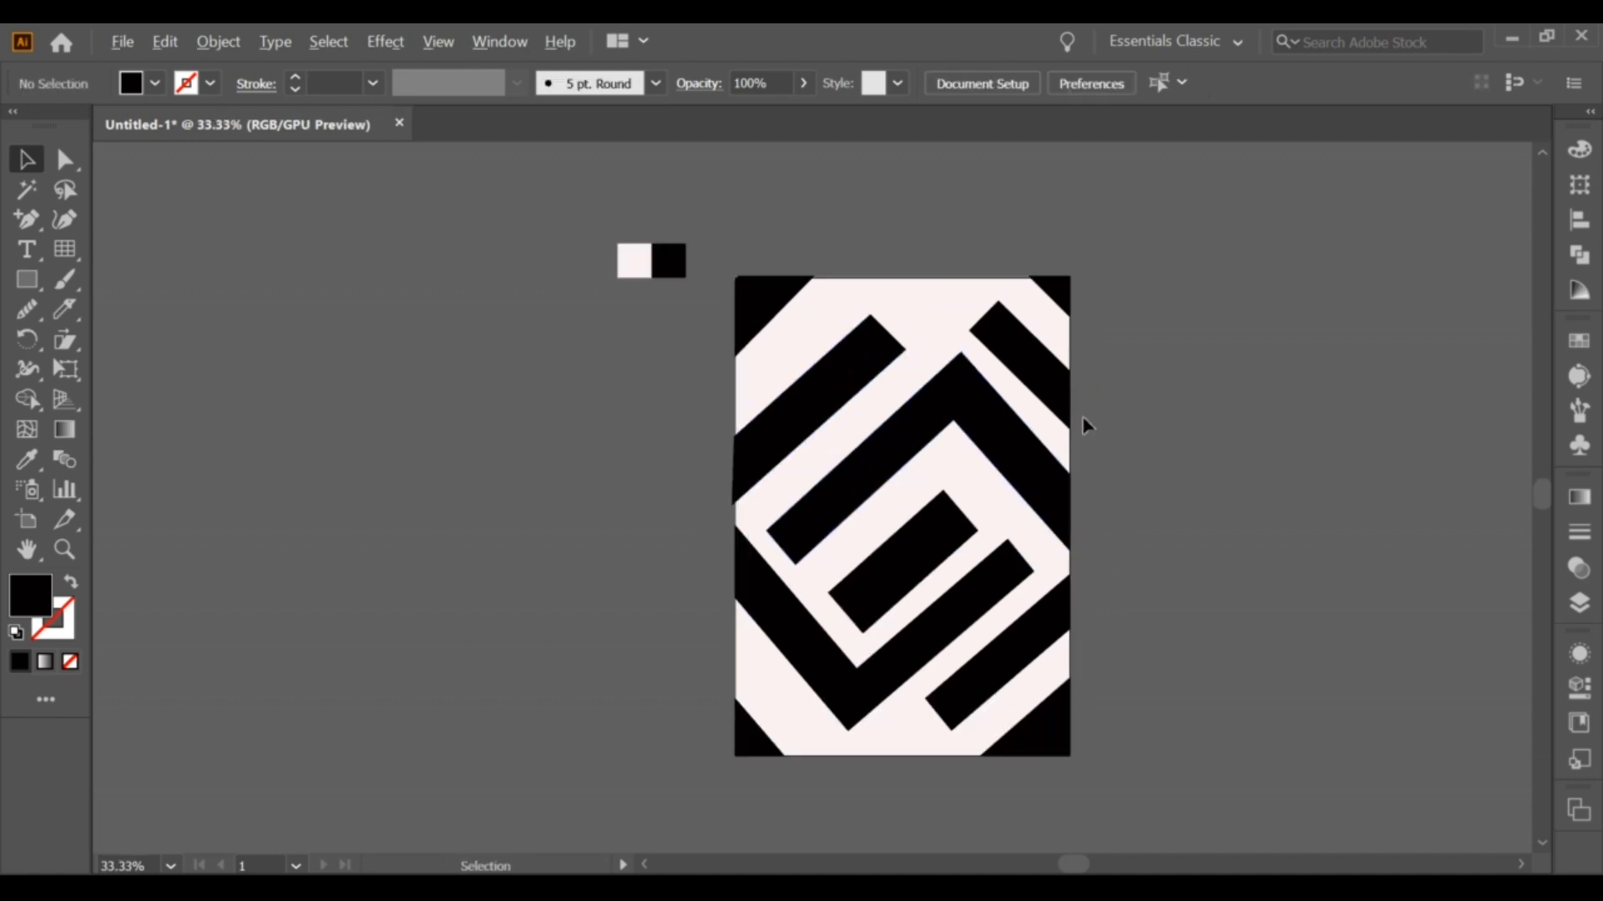
pyautogui.scroll(-1, 1082, 415)
pyautogui.scroll(2, 977, 409)
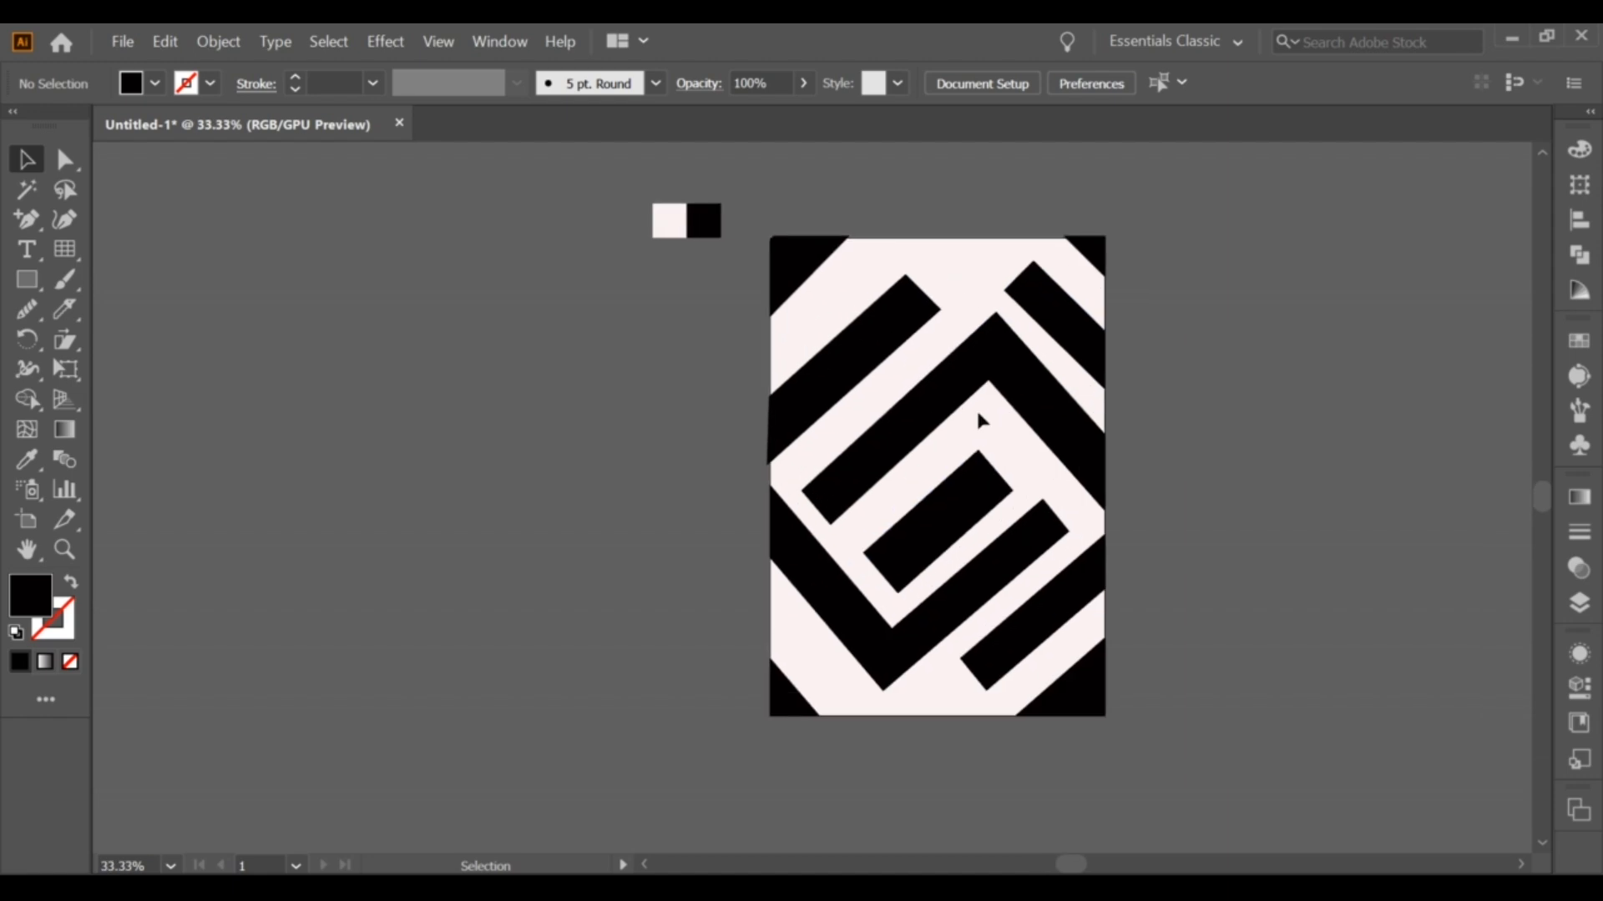
pyautogui.scroll(-1, 985, 399)
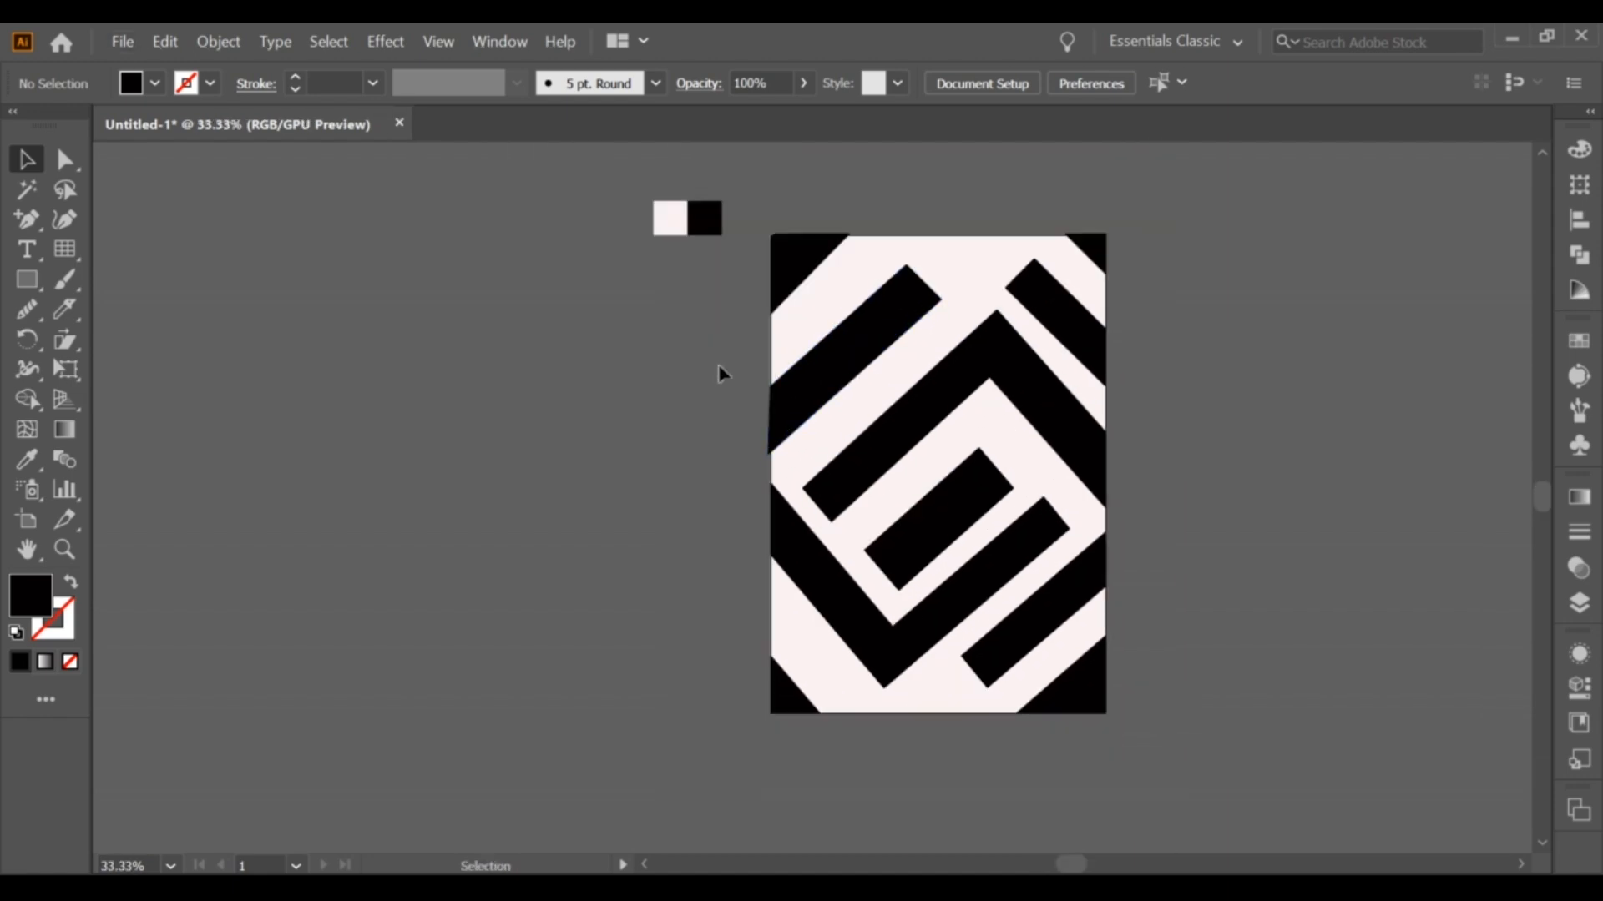
pyautogui.click(893, 305)
pyautogui.scroll(1, 948, 260)
pyautogui.moveTo(951, 265); pyautogui.dragTo(948, 257)
pyautogui.click(668, 341)
pyautogui.scroll(-1, 673, 343)
# Step: Make the hidden figure images visible and place the man in the blue shirt, scaled down, over the upper-left bar
pyautogui.click(1578, 603)
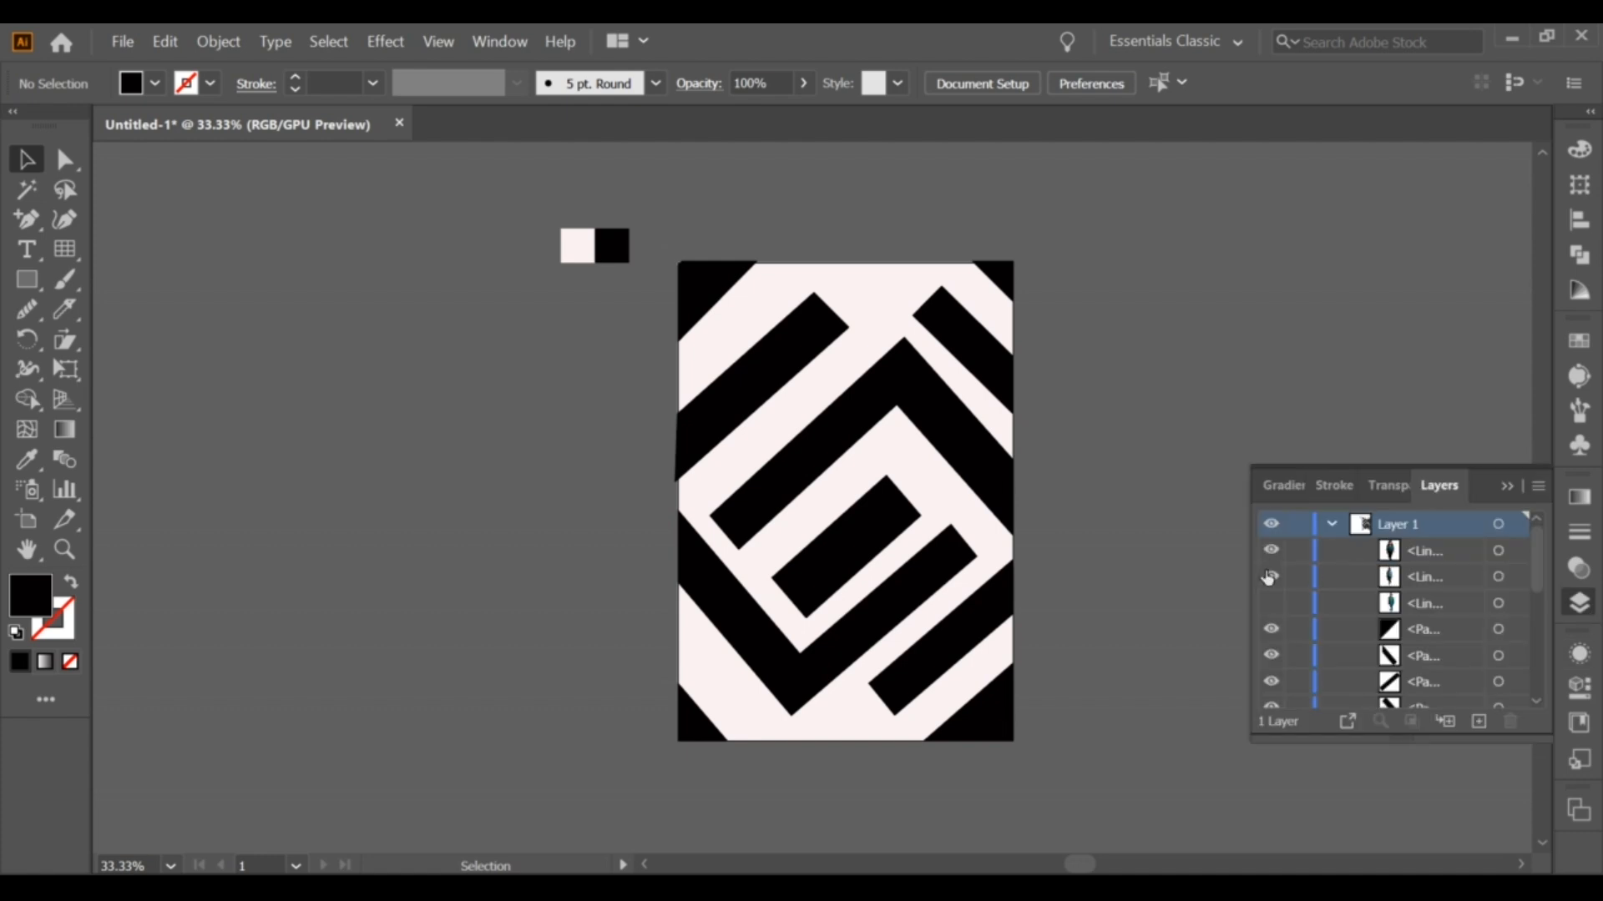
pyautogui.moveTo(1268, 578); pyautogui.dragTo(1270, 602)
pyautogui.moveTo(284, 576); pyautogui.dragTo(371, 379)
pyautogui.moveTo(535, 544); pyautogui.dragTo(803, 377)
pyautogui.moveTo(787, 287); pyautogui.dragTo(766, 362)
pyautogui.moveTo(759, 423); pyautogui.dragTo(760, 416)
pyautogui.click(655, 460)
# Step: Place the man in the teal suit on the lower part of the artboard and scale him down
pyautogui.moveTo(390, 580); pyautogui.dragTo(881, 519)
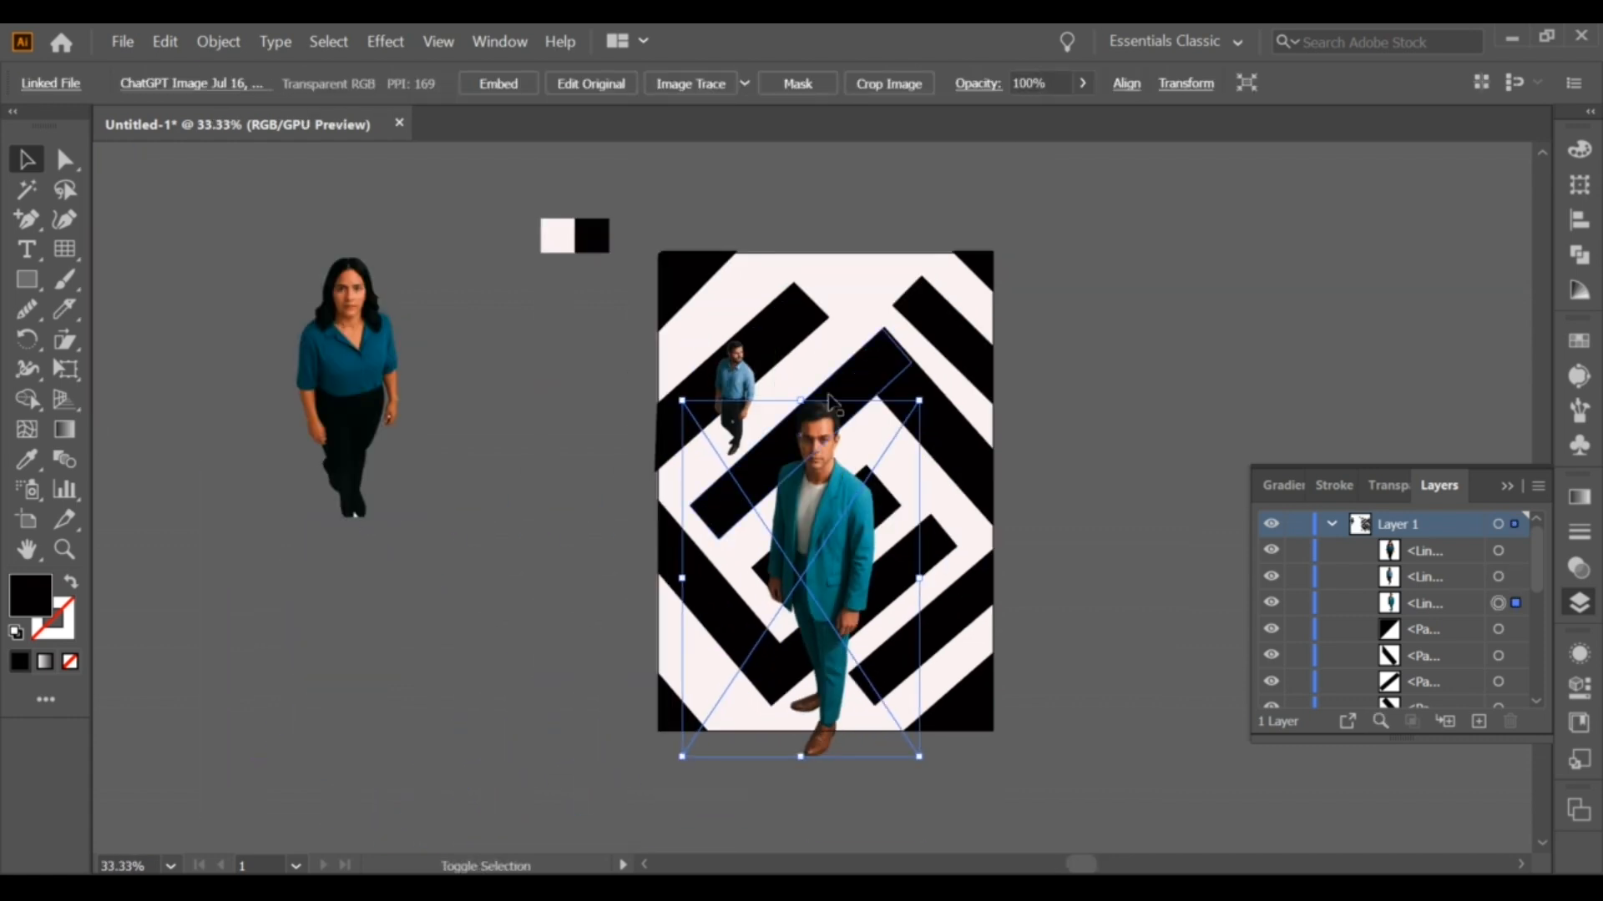
pyautogui.moveTo(801, 400); pyautogui.dragTo(801, 591)
pyautogui.moveTo(804, 655); pyautogui.dragTo(845, 584)
# Step: Move the lower-right bar down so that it clears the suited man's feet
pyautogui.scroll(3, 892, 703)
pyautogui.click(823, 683)
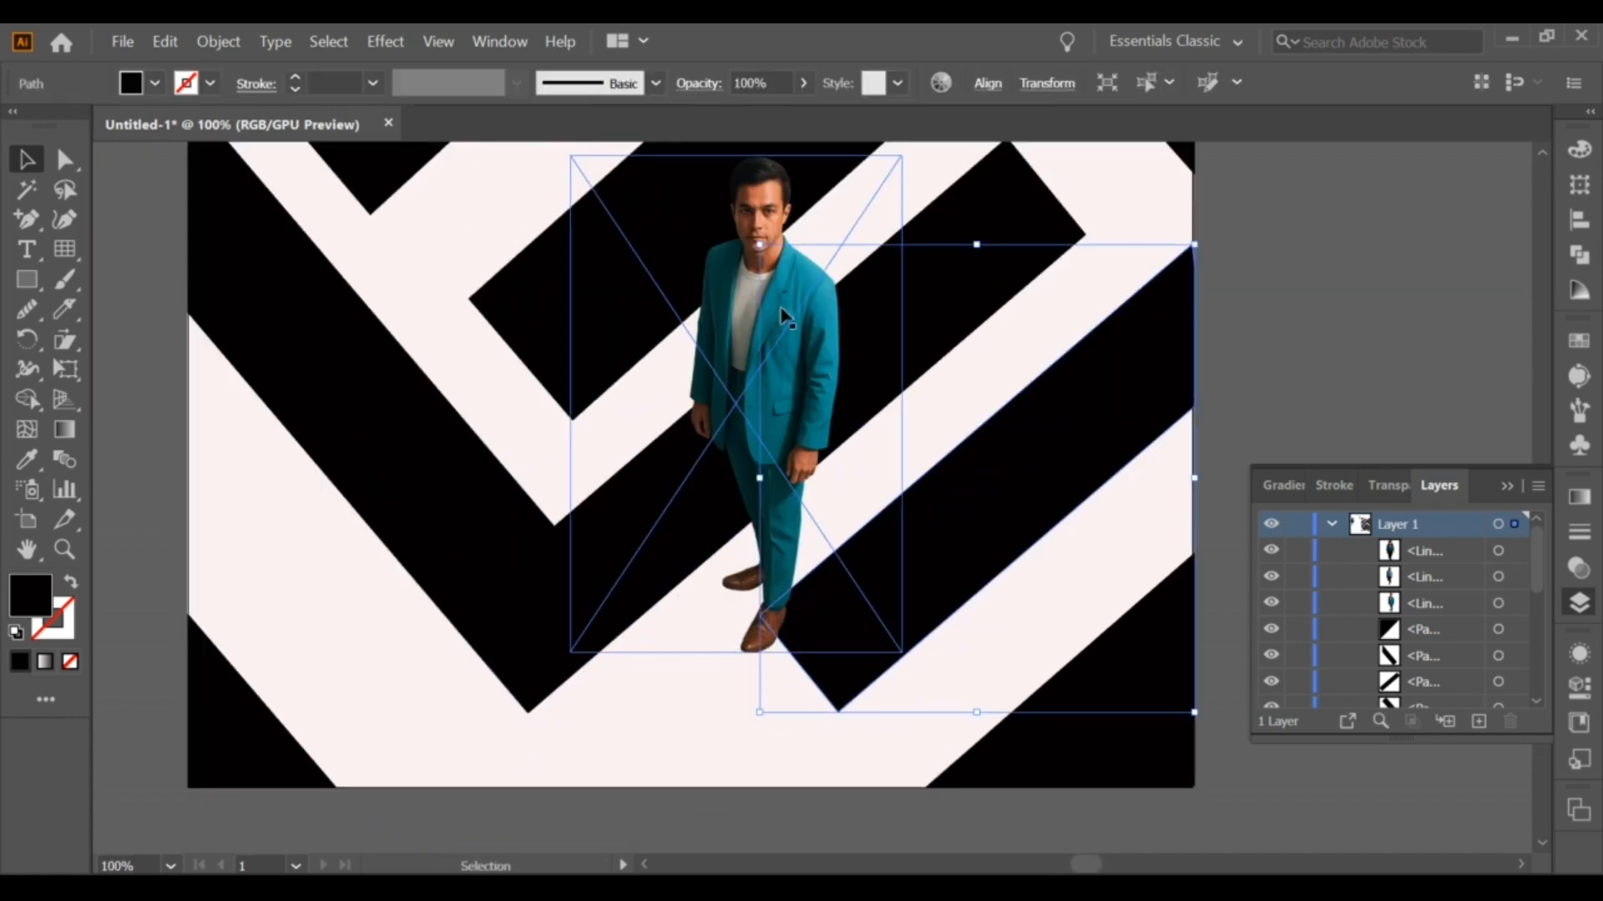
pyautogui.moveTo(959, 537); pyautogui.dragTo(961, 587)
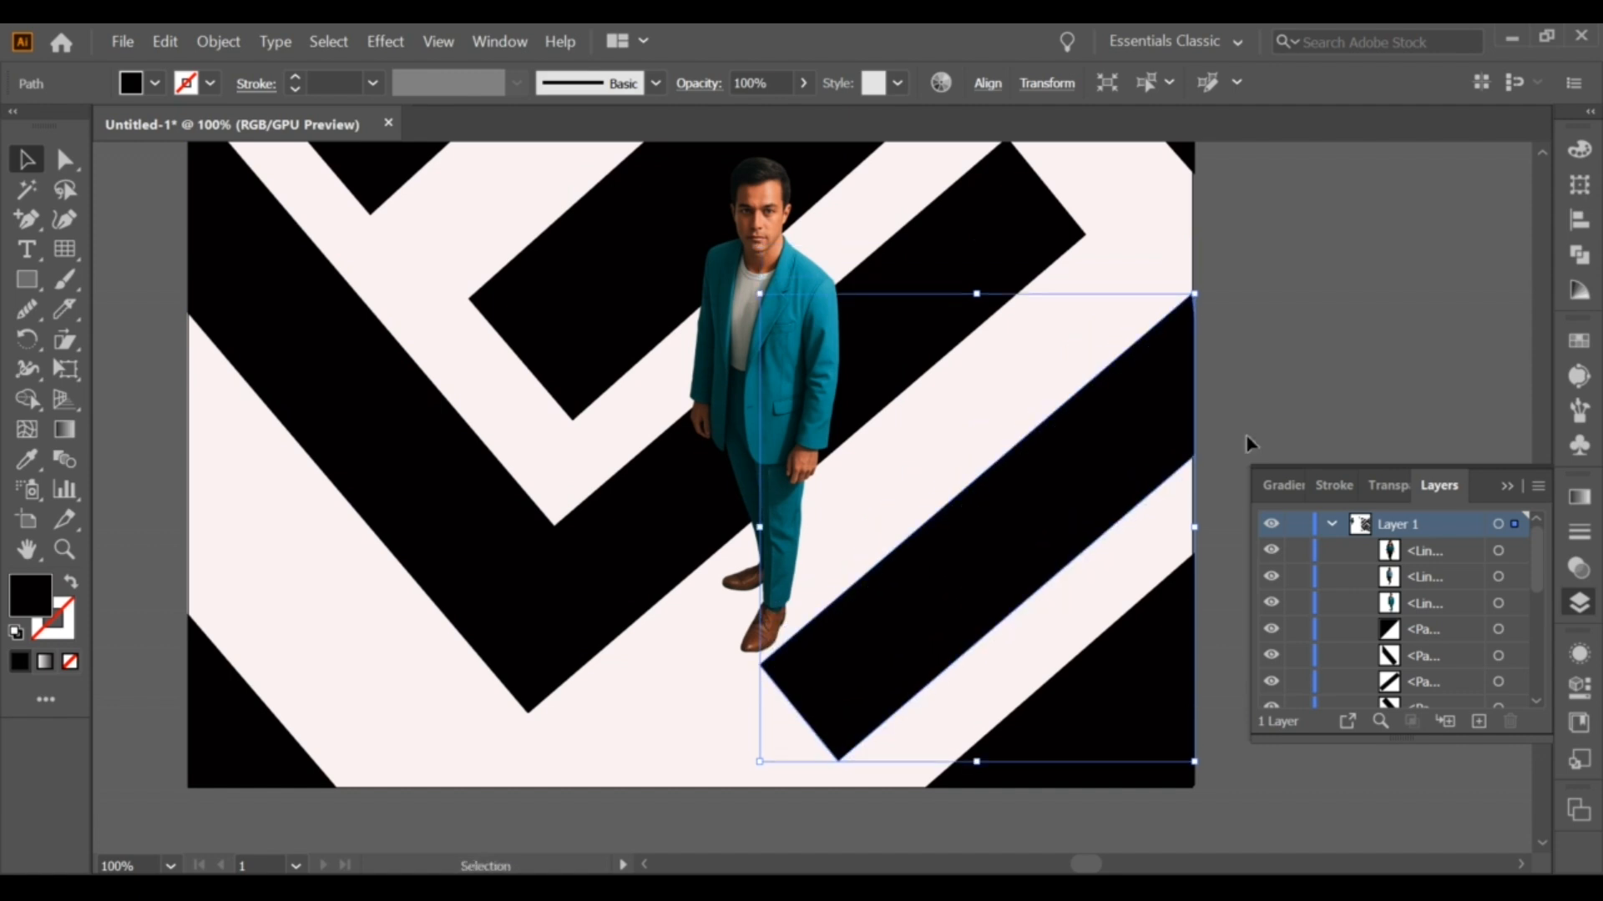
pyautogui.click(1250, 443)
# Step: Scale the suited man down further and position him on the pale gap above the lower-right bar
pyautogui.scroll(-3, 1260, 400)
pyautogui.click(981, 371)
pyautogui.click(978, 361)
pyautogui.moveTo(978, 329); pyautogui.dragTo(978, 413)
pyautogui.moveTo(980, 441); pyautogui.dragTo(994, 428)
pyautogui.click(1147, 392)
pyautogui.moveTo(1146, 390); pyautogui.dragTo(1090, 493)
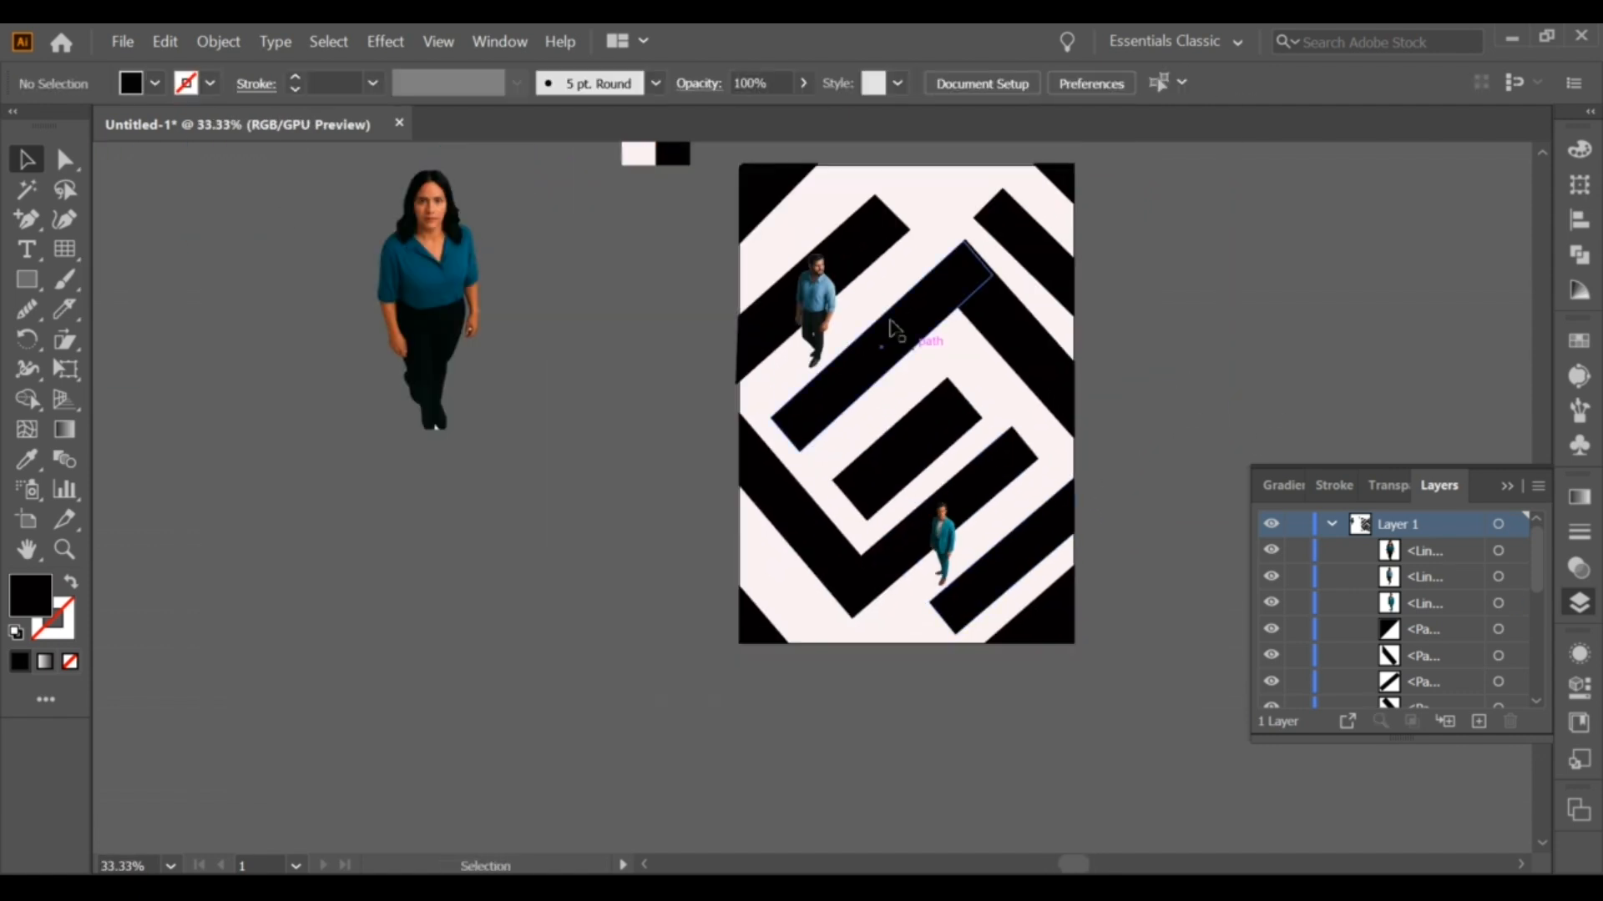
# Step: Scale the man in the blue shirt down slightly
pyautogui.click(822, 314)
pyautogui.moveTo(818, 252); pyautogui.dragTo(820, 273)
pyautogui.click(1144, 285)
# Step: Place the woman's image, scaled down, inside the upper chevron beside its right arm, and collapse Layer 1
pyautogui.moveTo(781, 323); pyautogui.dragTo(659, 392)
pyautogui.moveTo(320, 380); pyautogui.dragTo(879, 364)
pyautogui.moveTo(865, 232); pyautogui.dragTo(881, 408)
pyautogui.click(1055, 459)
pyautogui.scroll(1, 1021, 456)
pyautogui.moveTo(963, 519); pyautogui.dragTo(1001, 463)
pyautogui.click(1331, 524)
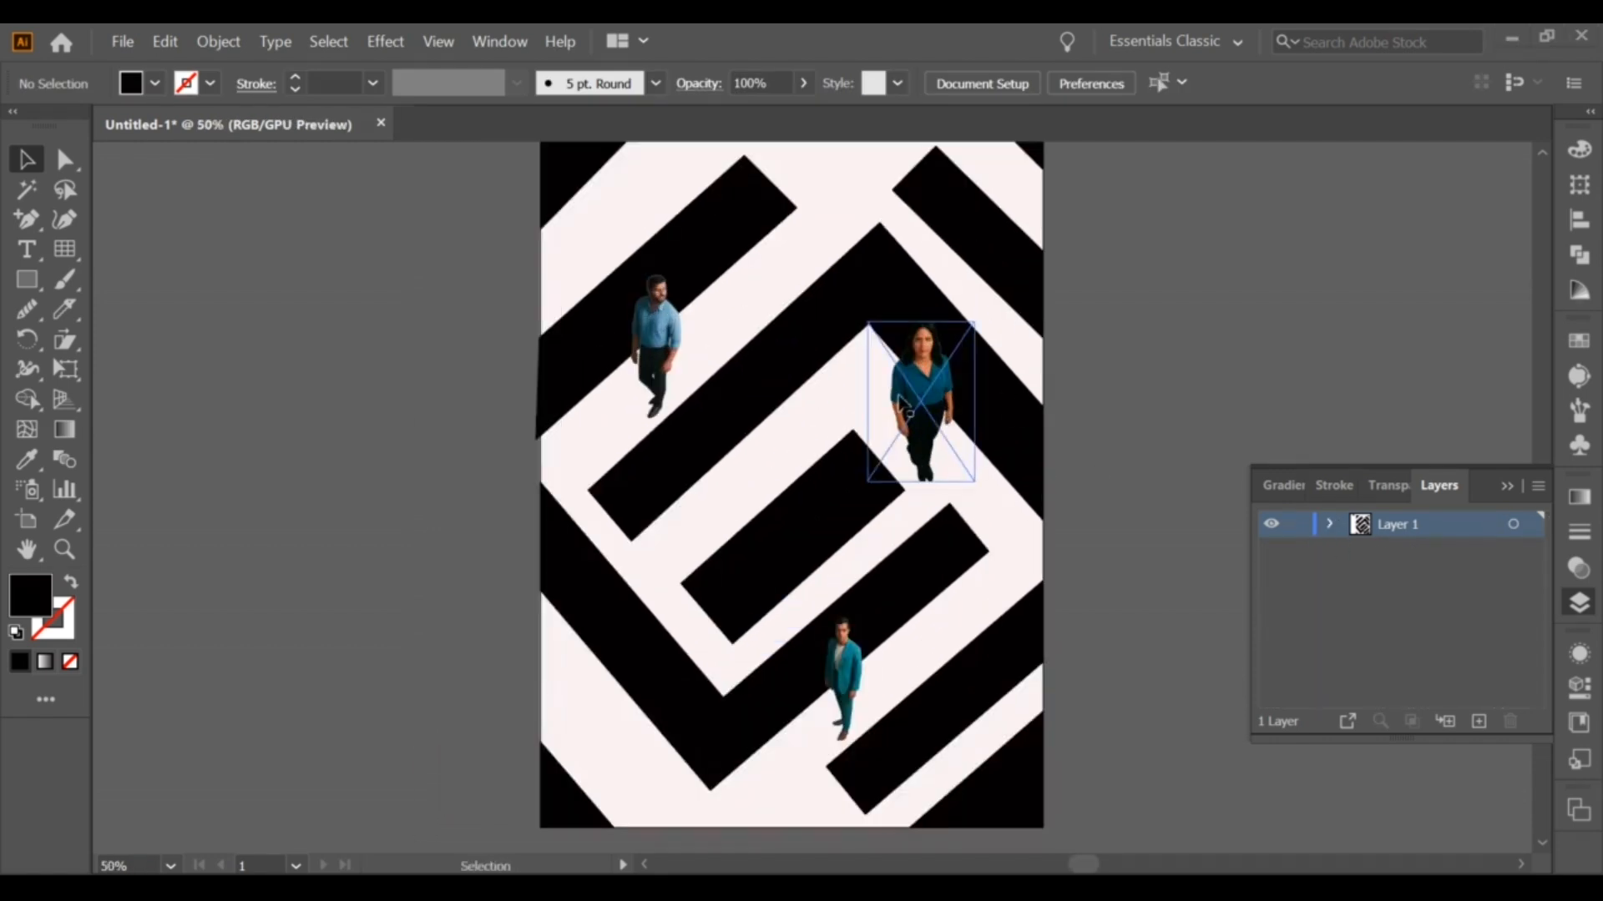
# Step: Duplicate the woman's image beside the original and convert the copy to expanded black-and-white shapes with Image Trace
pyautogui.click(919, 392)
pyautogui.click(164, 41)
pyautogui.click(207, 143)
pyautogui.click(165, 44)
pyautogui.click(220, 205)
pyautogui.moveTo(921, 410); pyautogui.dragTo(874, 449)
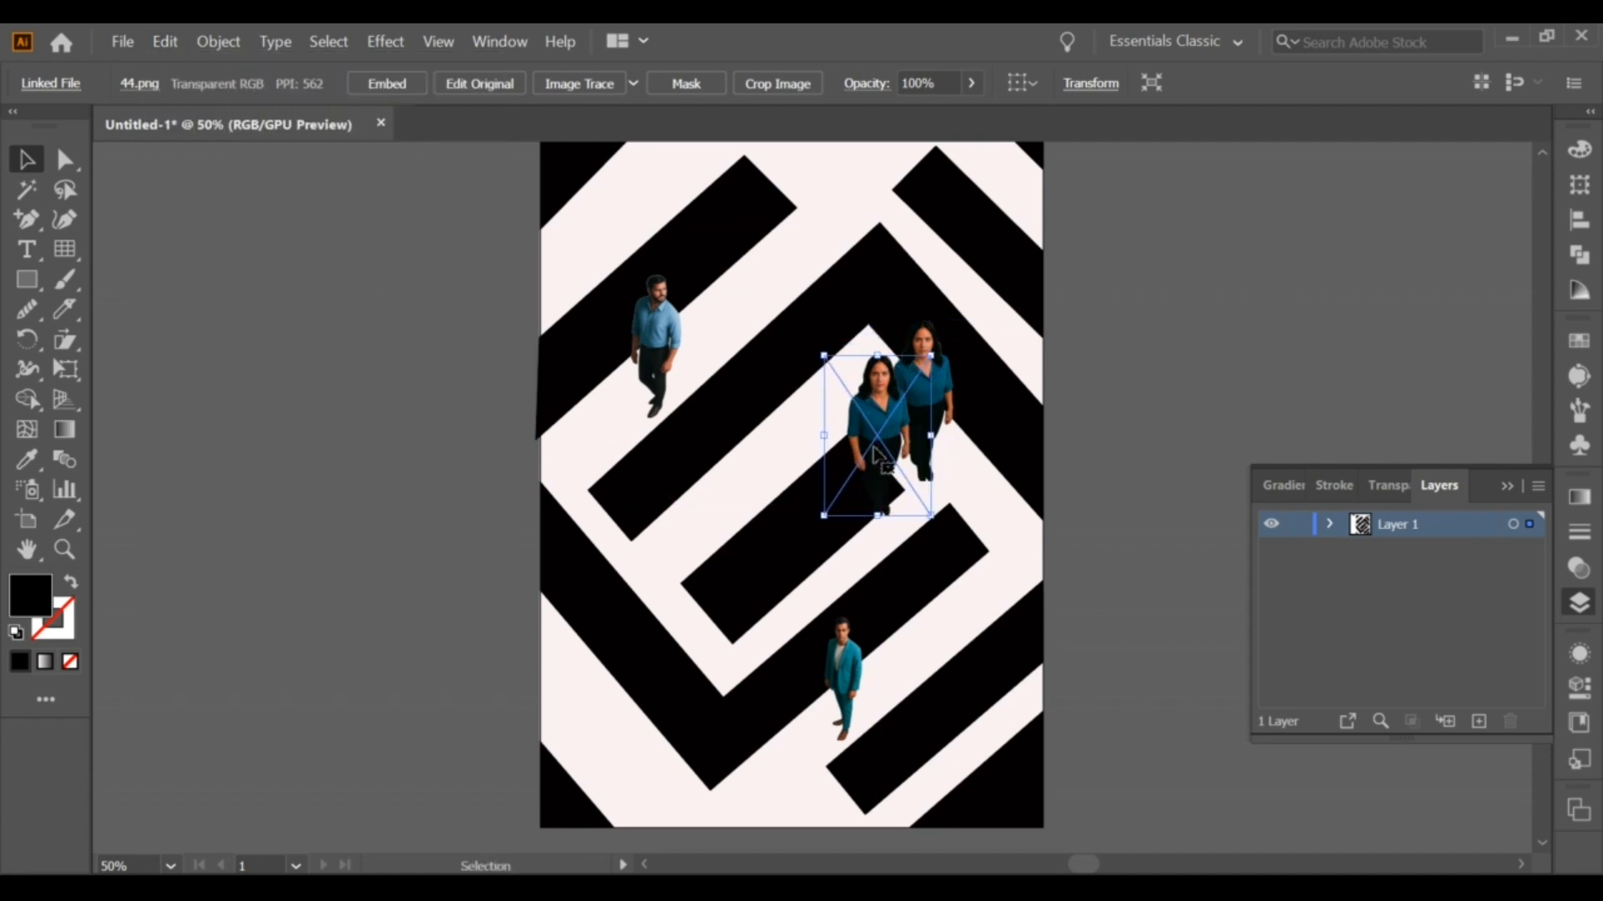
pyautogui.click(578, 84)
pyautogui.click(27, 189)
pyautogui.click(630, 84)
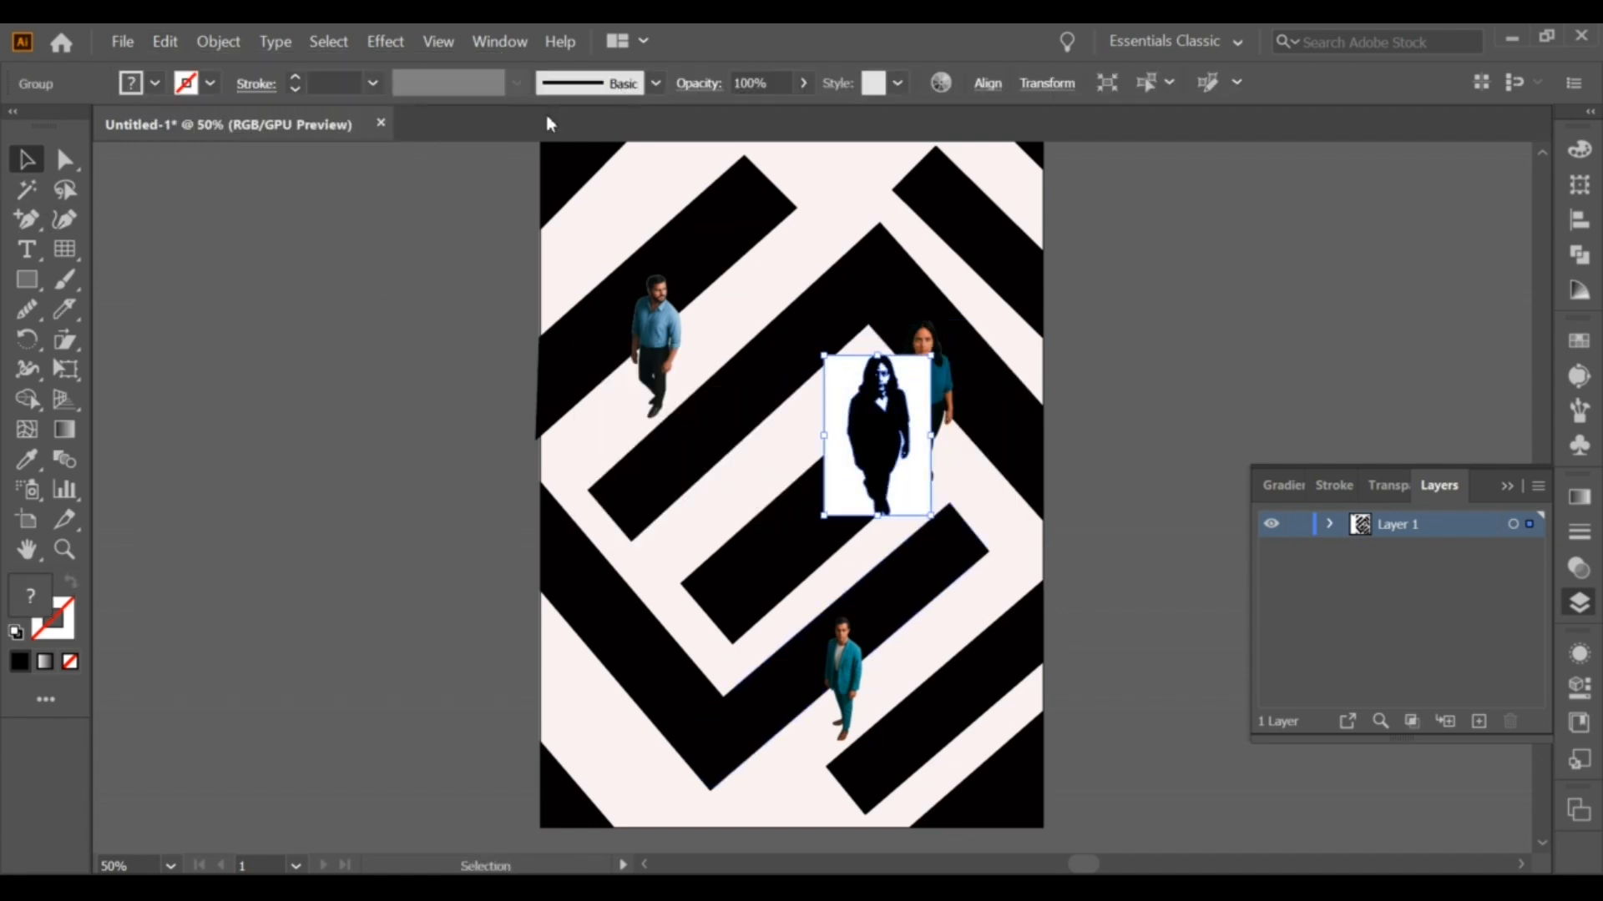
# Step: Delete the white areas of the traced woman and move the black silhouette over the original figure
pyautogui.click(832, 333)
pyautogui.click(834, 376)
pyautogui.press('Delete')
pyautogui.press('v')
pyautogui.moveTo(883, 422); pyautogui.dragTo(927, 391)
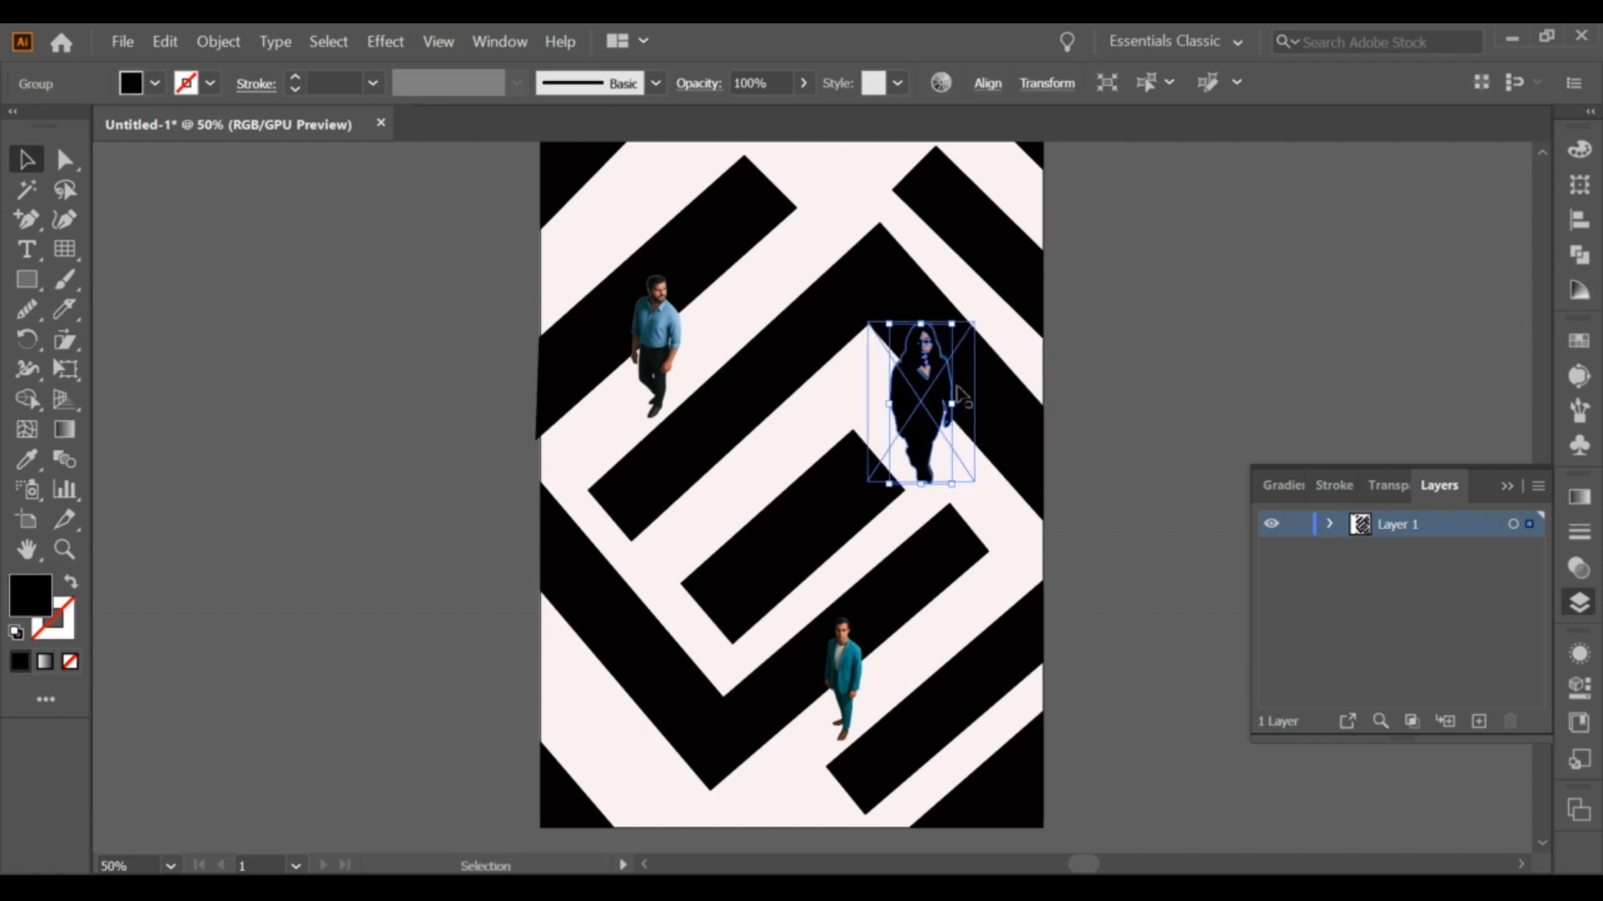
# Step: Flatten the woman's silhouette with Free Distort into a ground shadow stretching left from her feet
pyautogui.click(385, 41)
pyautogui.moveTo(500, 225)
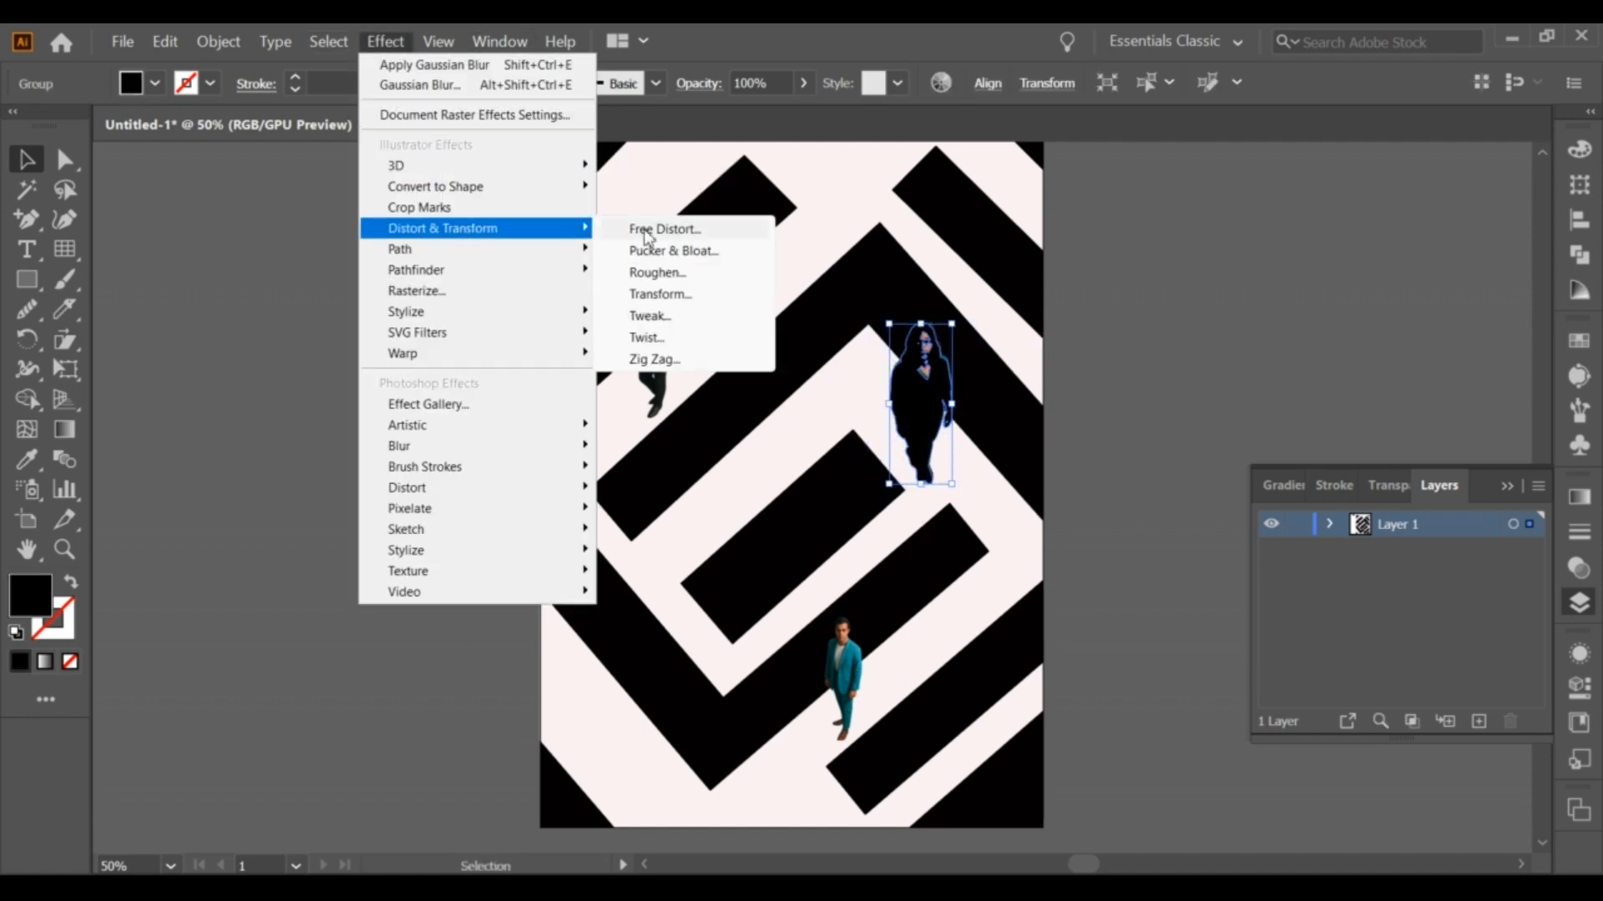
pyautogui.click(661, 226)
pyautogui.moveTo(1157, 369); pyautogui.dragTo(1130, 453)
pyautogui.moveTo(1224, 368); pyautogui.dragTo(1063, 524)
pyautogui.moveTo(1161, 461); pyautogui.dragTo(1145, 510)
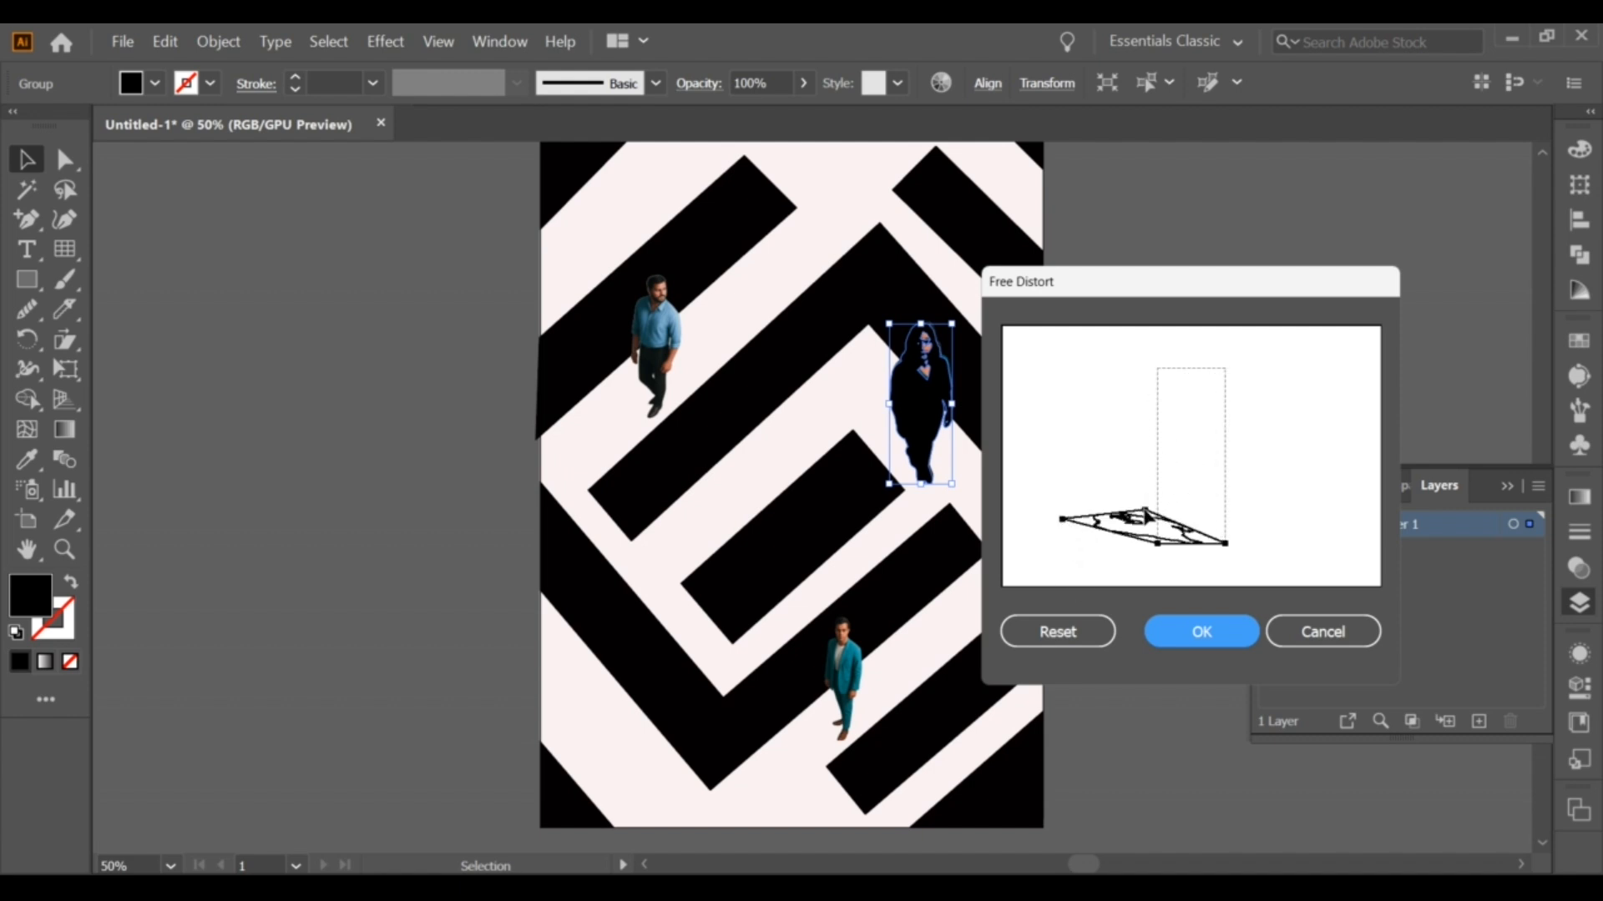
pyautogui.click(1202, 635)
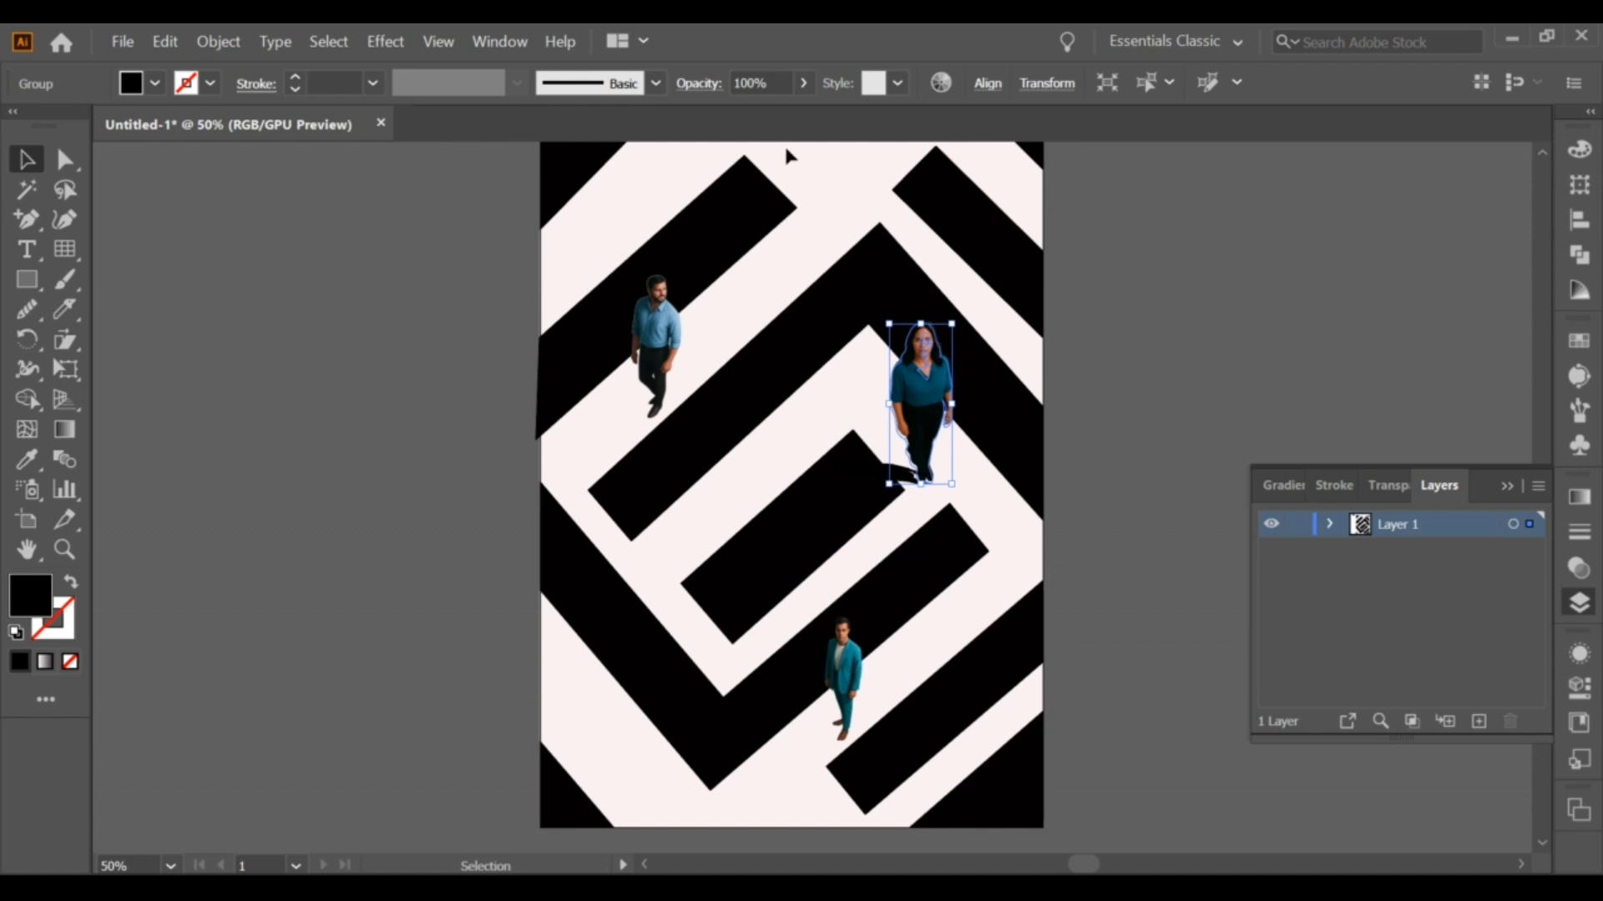
# Step: Set the woman's shadow to 70% opacity and align the figure and shadow at her feet, shifting both slightly right
pyautogui.click(803, 83)
pyautogui.moveTo(804, 113); pyautogui.dragTo(781, 115)
pyautogui.click(906, 478)
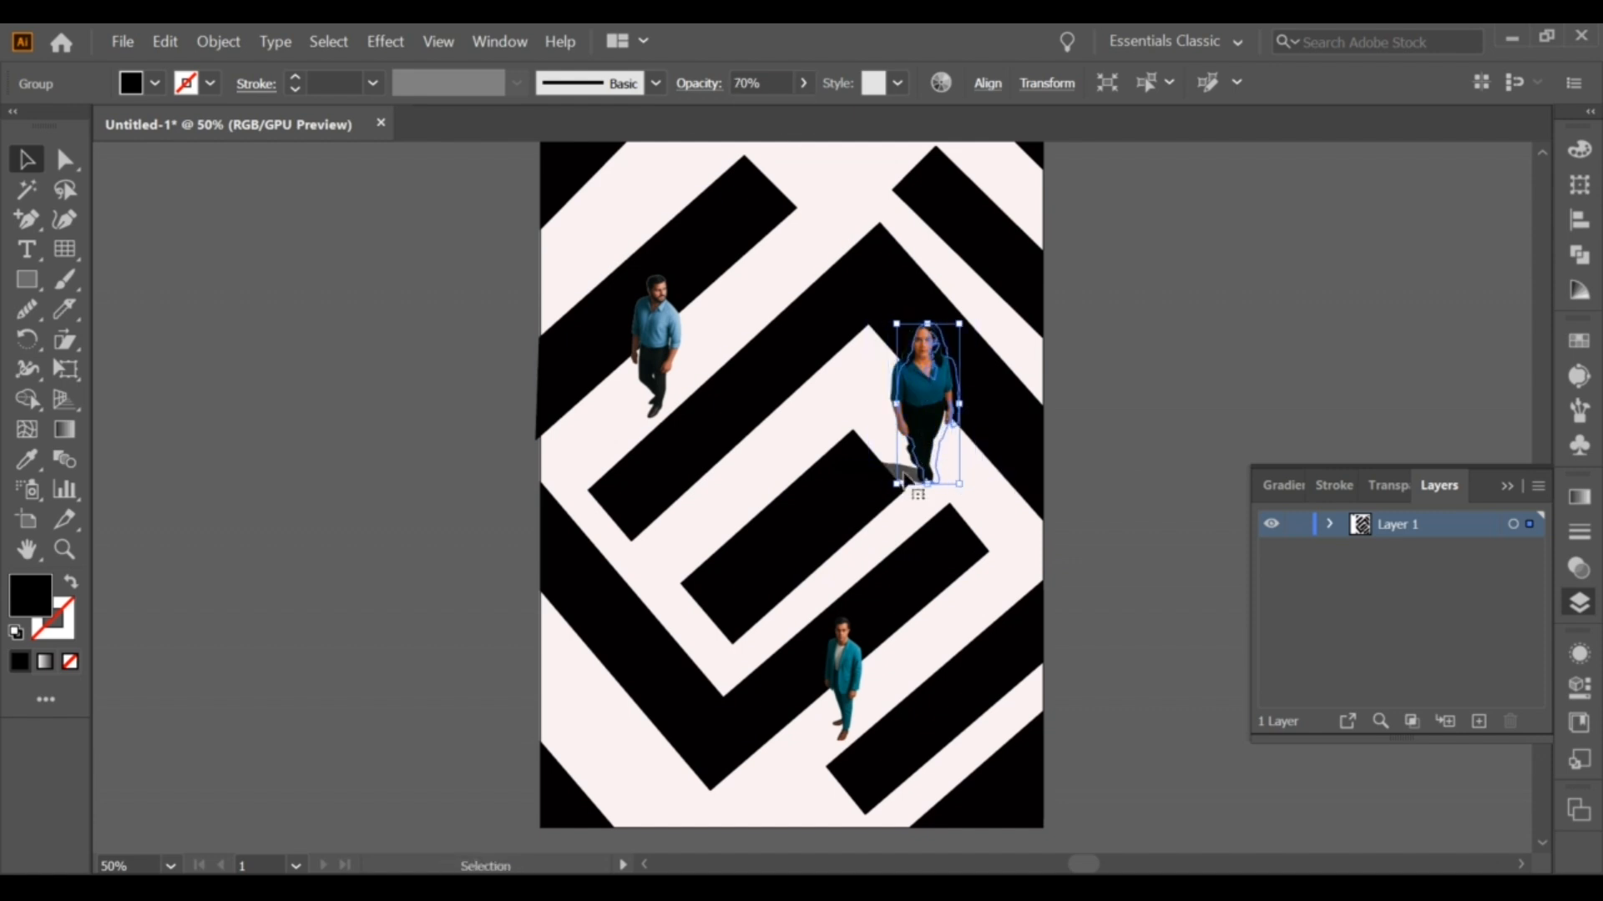
pyautogui.moveTo(911, 401); pyautogui.dragTo(921, 402)
pyautogui.click(1116, 374)
# Step: Set the woman's shadow to 67% opacity and soften it with a Gaussian Blur of about 13 pixels
pyautogui.click(913, 479)
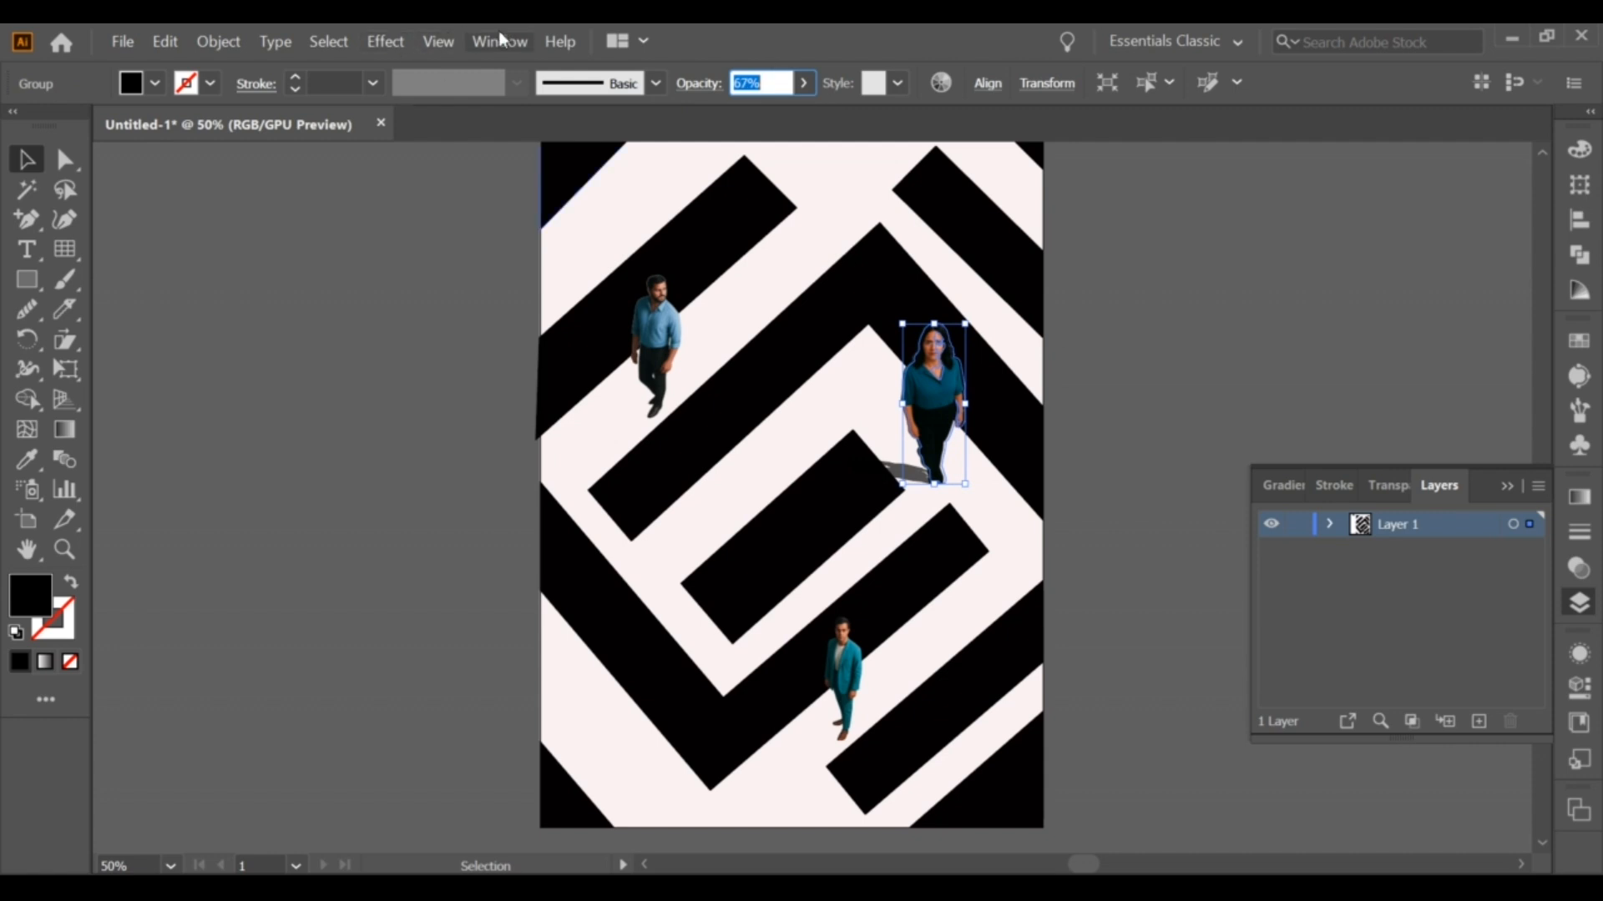
pyautogui.click(384, 40)
pyautogui.moveTo(411, 444)
pyautogui.click(668, 443)
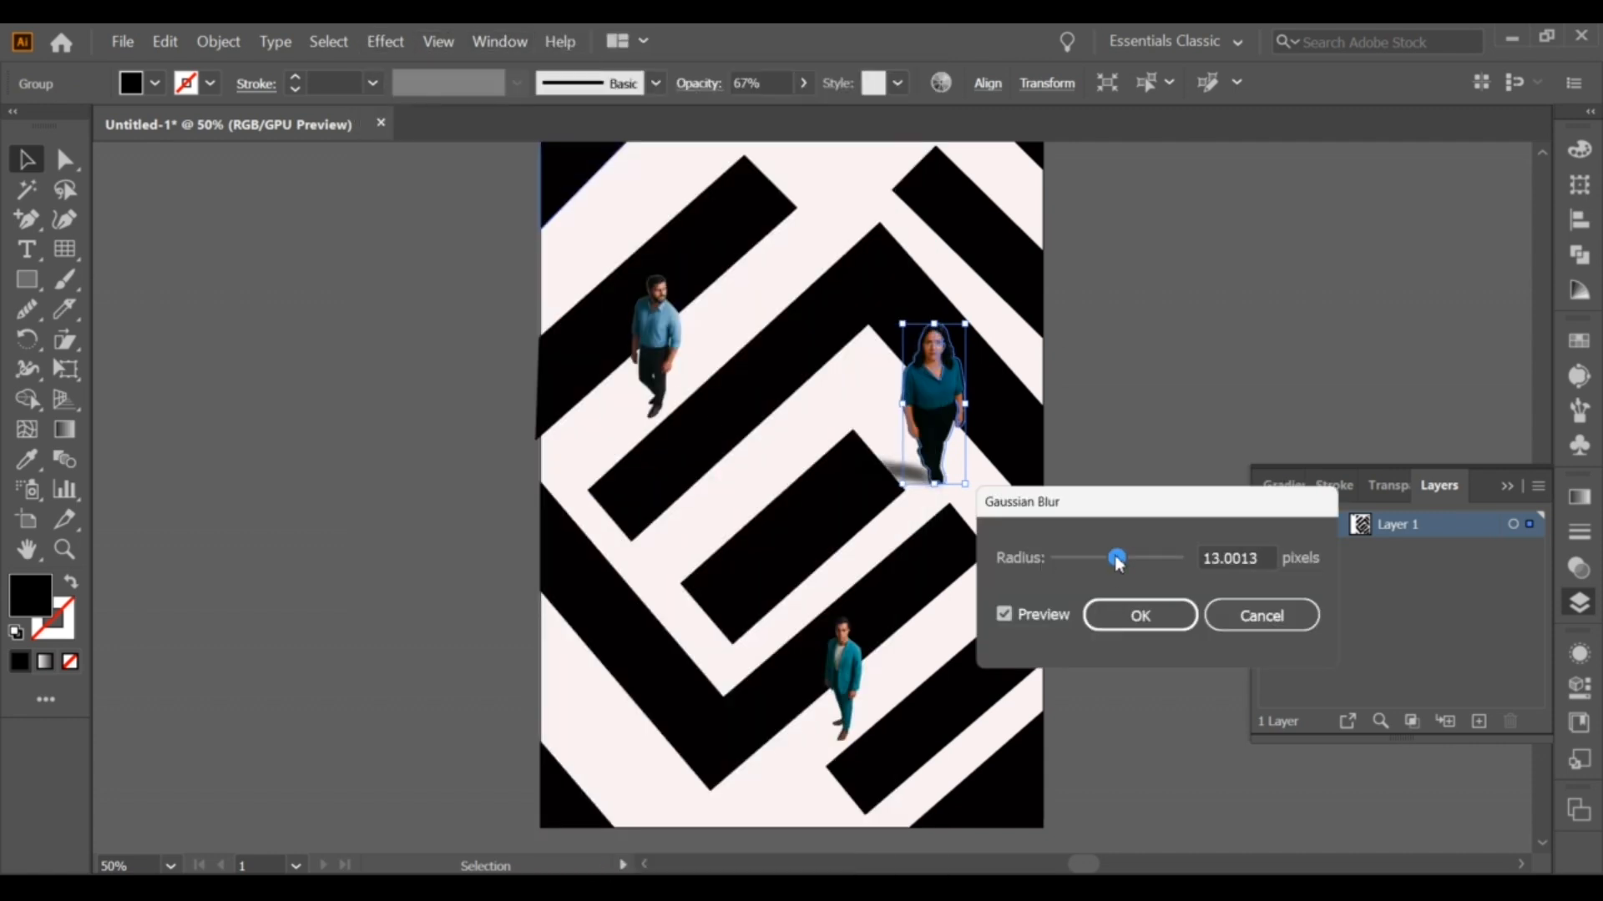
pyautogui.click(1194, 618)
pyautogui.click(1102, 458)
pyautogui.scroll(-2, 860, 630)
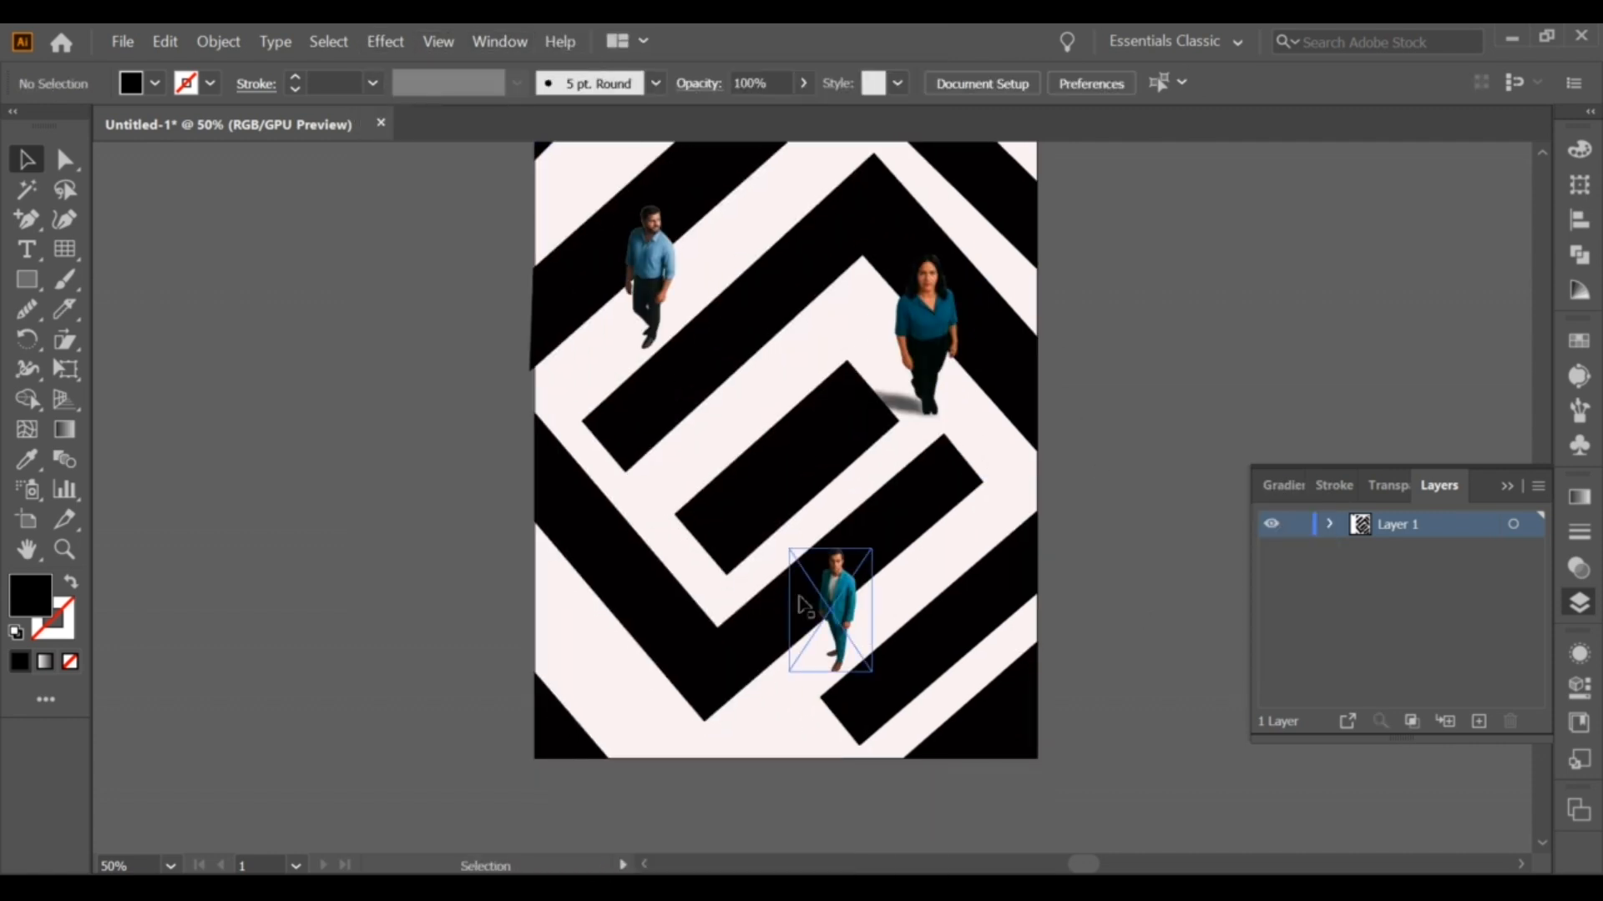
# Step: Duplicate the suited man's image slightly offset and convert the copy to expanded black-and-white shapes with Image Trace
pyautogui.click(856, 625)
pyautogui.click(220, 42)
pyautogui.click(174, 45)
pyautogui.click(174, 44)
pyautogui.click(234, 205)
pyautogui.moveTo(847, 603); pyautogui.dragTo(836, 625)
pyautogui.click(669, 89)
pyautogui.click(662, 83)
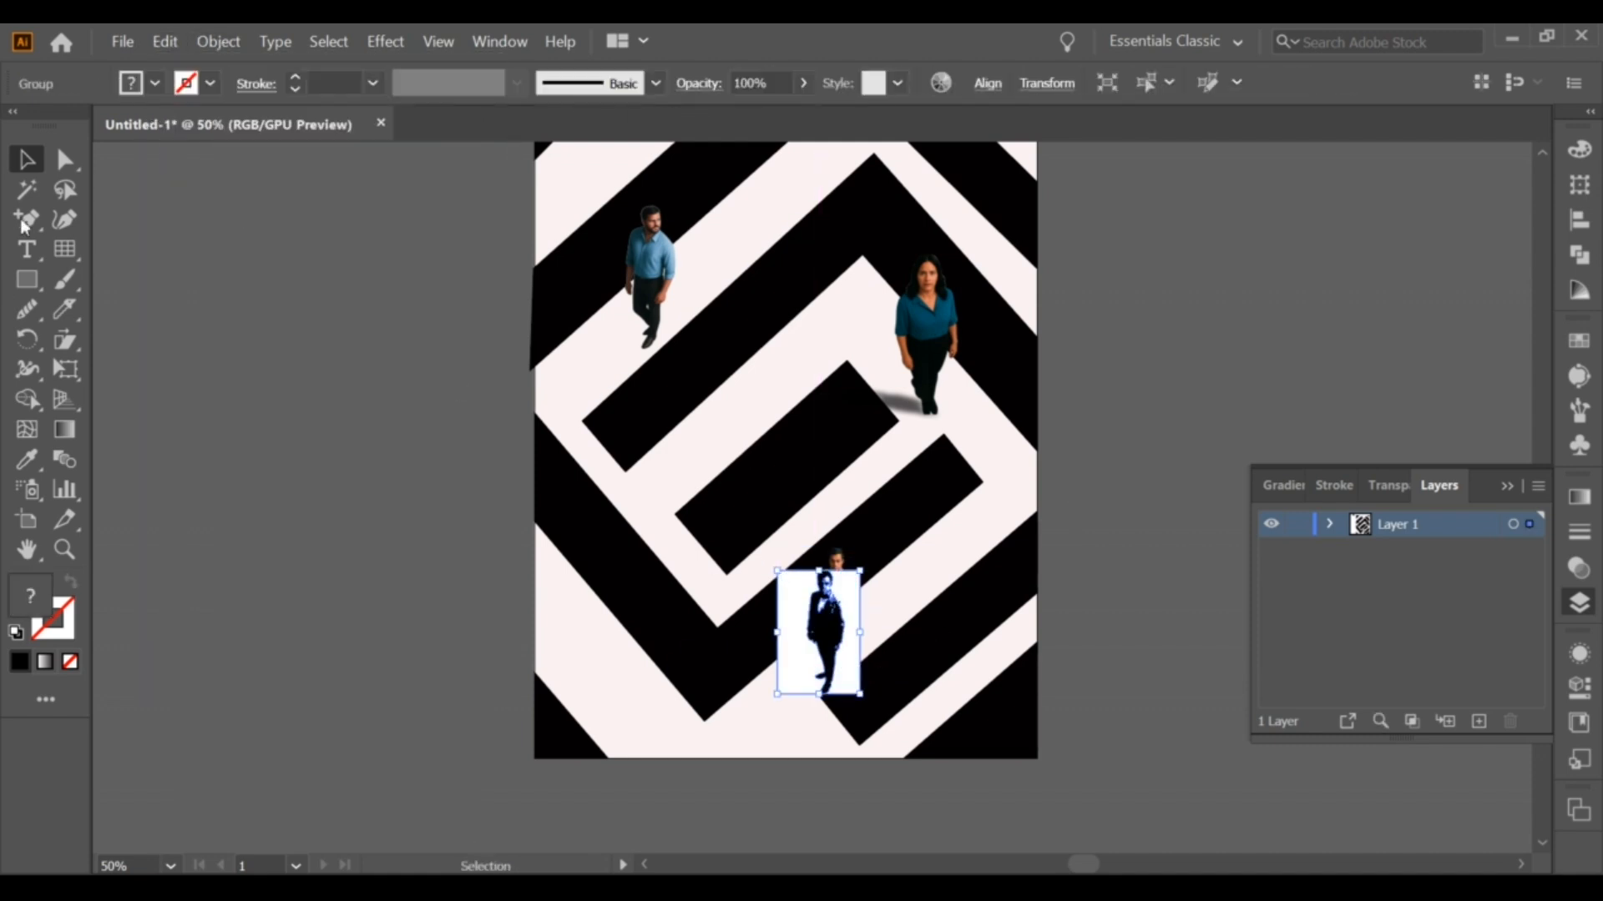
# Step: Delete the white background of the traced suited man and select the remaining black silhouette
pyautogui.click(27, 190)
pyautogui.click(785, 642)
pyautogui.press('Delete')
pyautogui.click(26, 158)
pyautogui.click(826, 634)
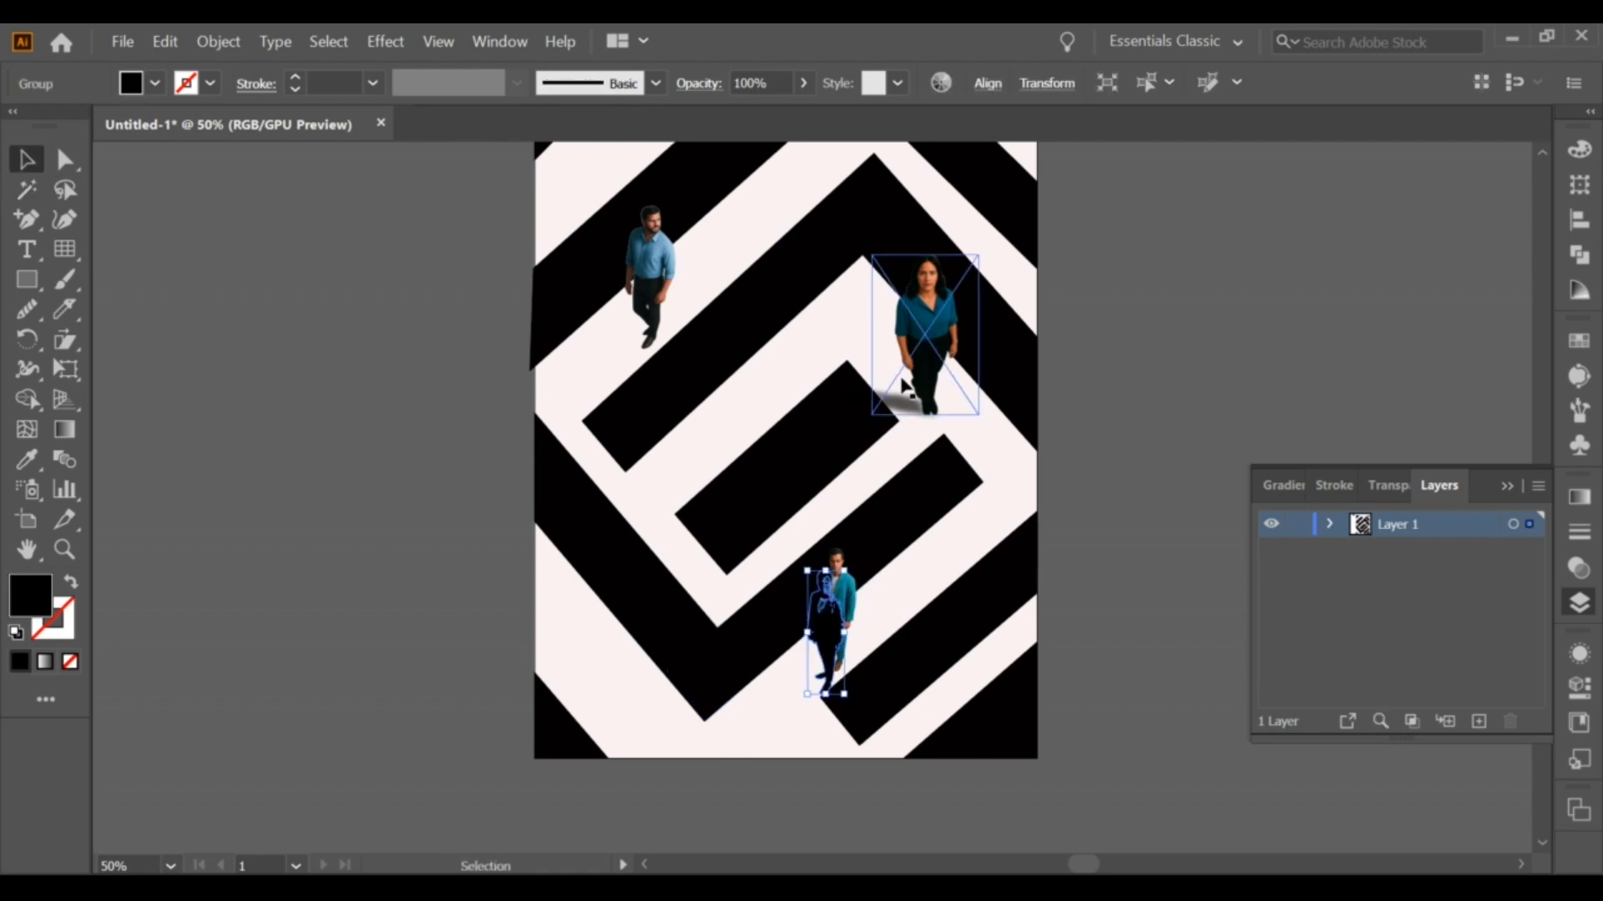
# Step: Flatten the suited man's silhouette with Free Distort into a shadow stretching left and move it to meet his feet
pyautogui.click(385, 41)
pyautogui.moveTo(500, 228)
pyautogui.click(634, 225)
pyautogui.moveTo(1166, 369); pyautogui.dragTo(1018, 494)
pyautogui.moveTo(1217, 369); pyautogui.dragTo(1137, 493)
pyautogui.moveTo(1017, 494); pyautogui.dragTo(1009, 508)
pyautogui.moveTo(1138, 493); pyautogui.dragTo(1138, 503)
pyautogui.moveTo(1009, 508); pyautogui.dragTo(1056, 517)
pyautogui.click(1168, 625)
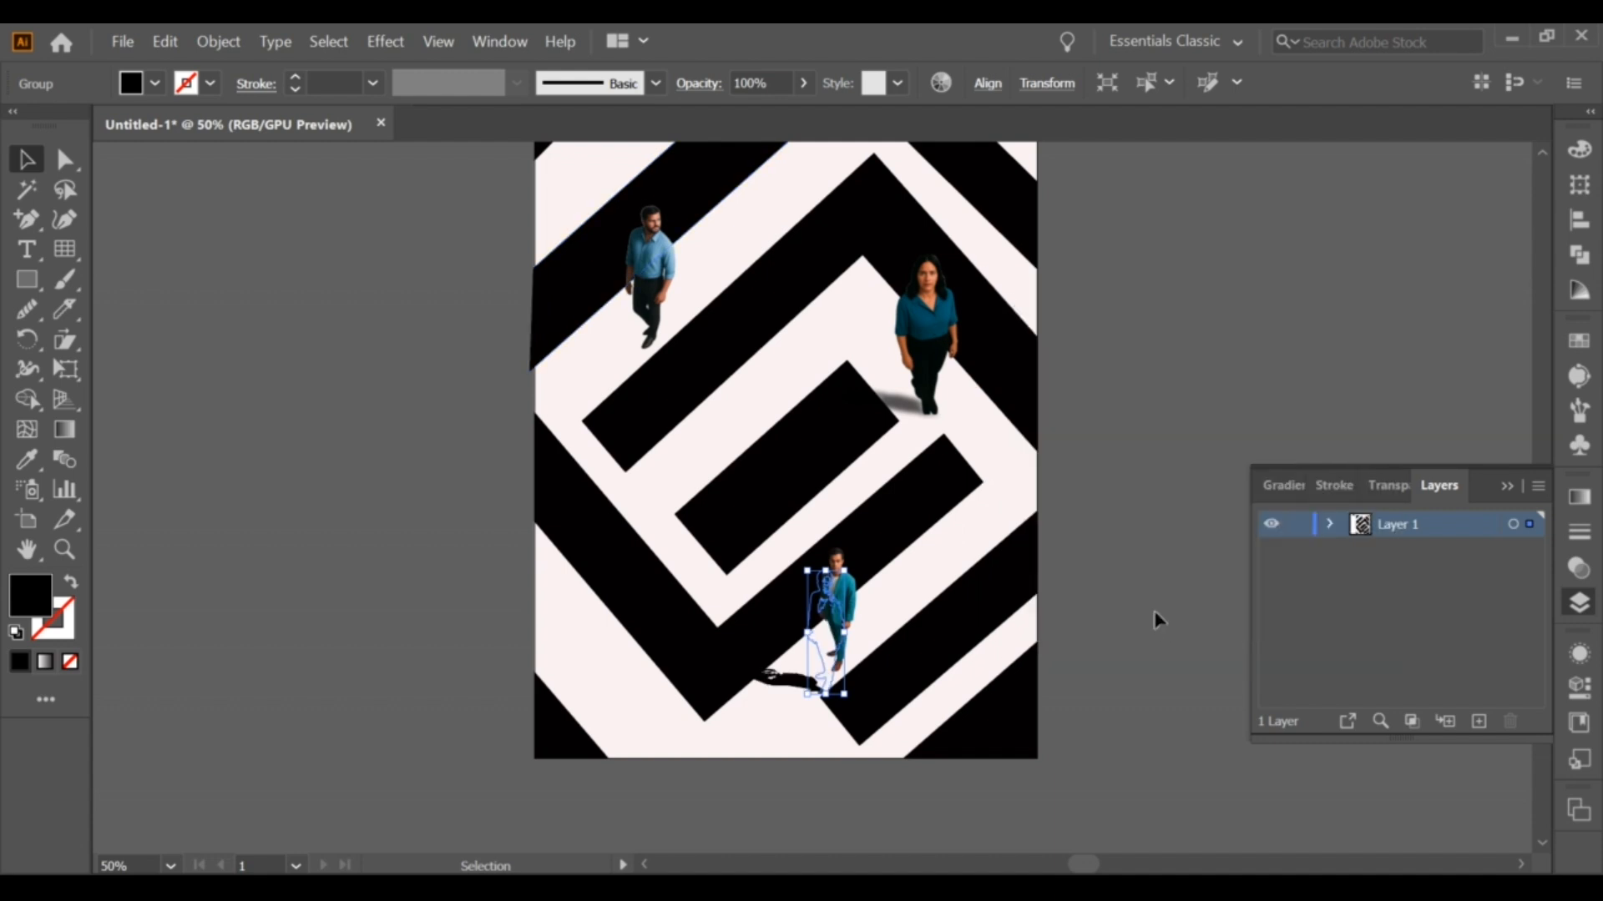
pyautogui.moveTo(840, 654); pyautogui.dragTo(849, 632)
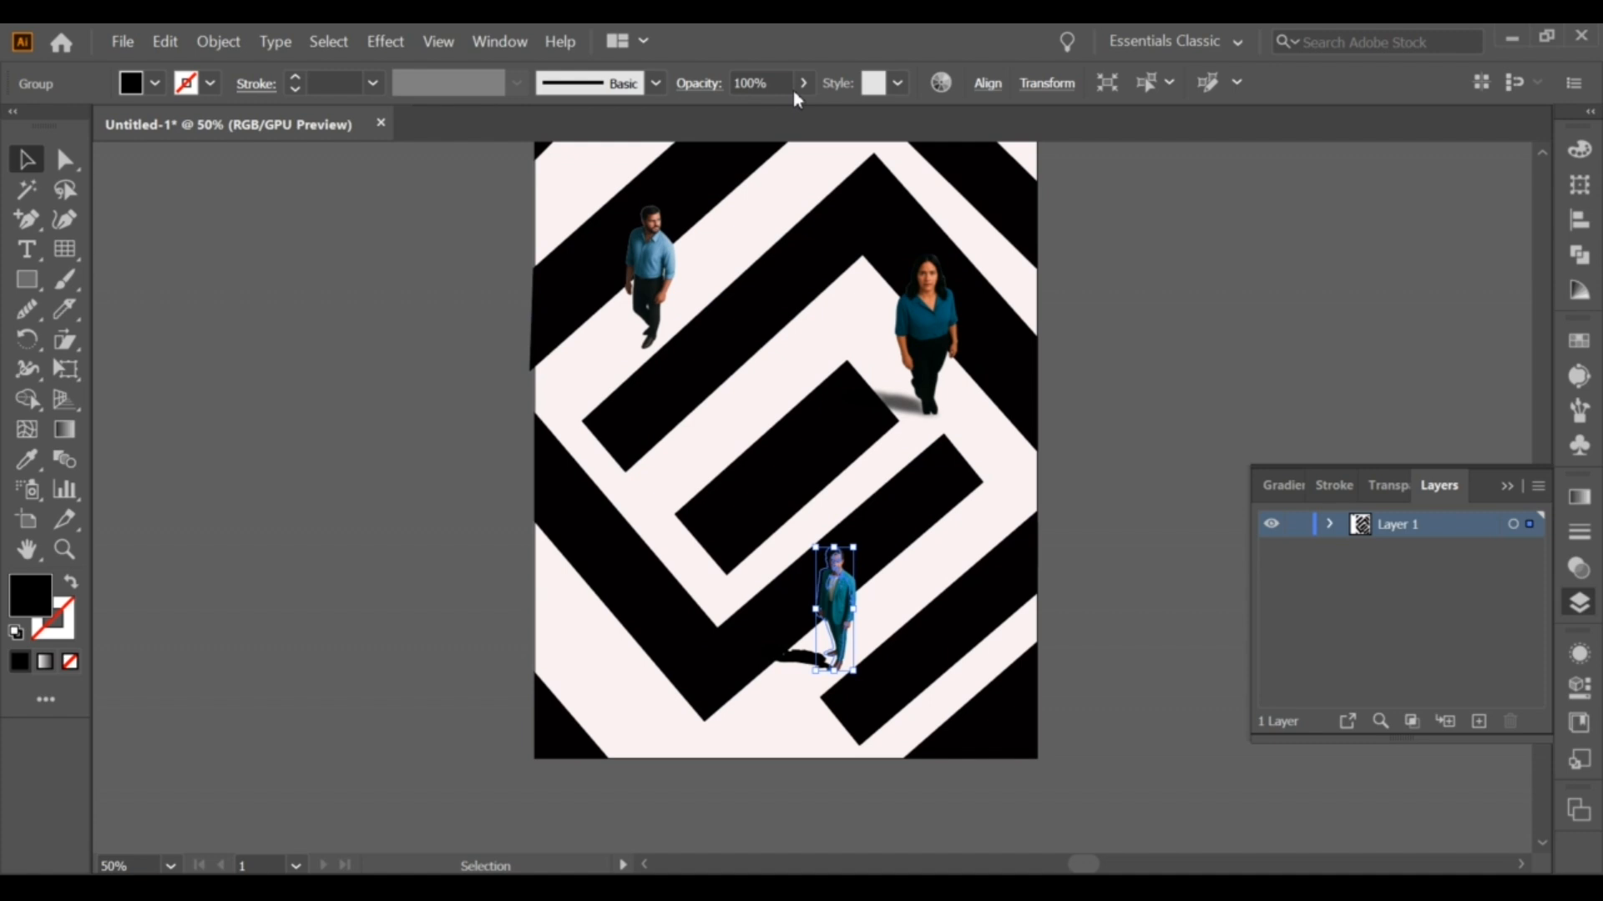
# Step: Set the suited man's shadow to 70% opacity and apply a Gaussian Blur to it
pyautogui.click(803, 82)
pyautogui.moveTo(799, 114); pyautogui.dragTo(786, 114)
pyautogui.click(769, 78)
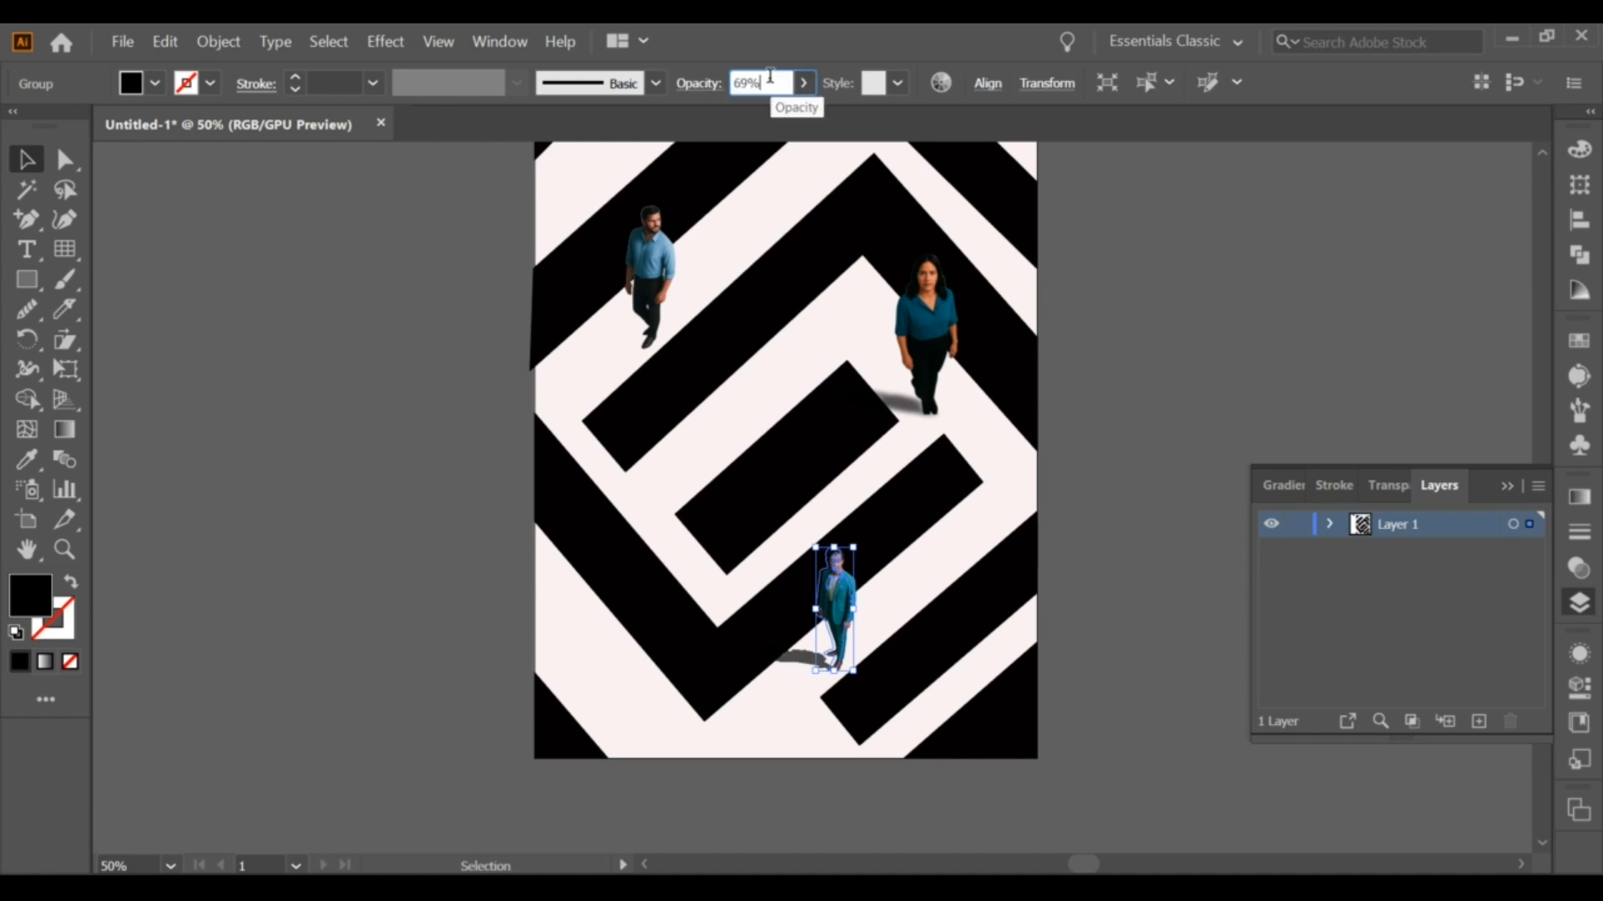
pyautogui.click(501, 42)
pyautogui.moveTo(391, 41)
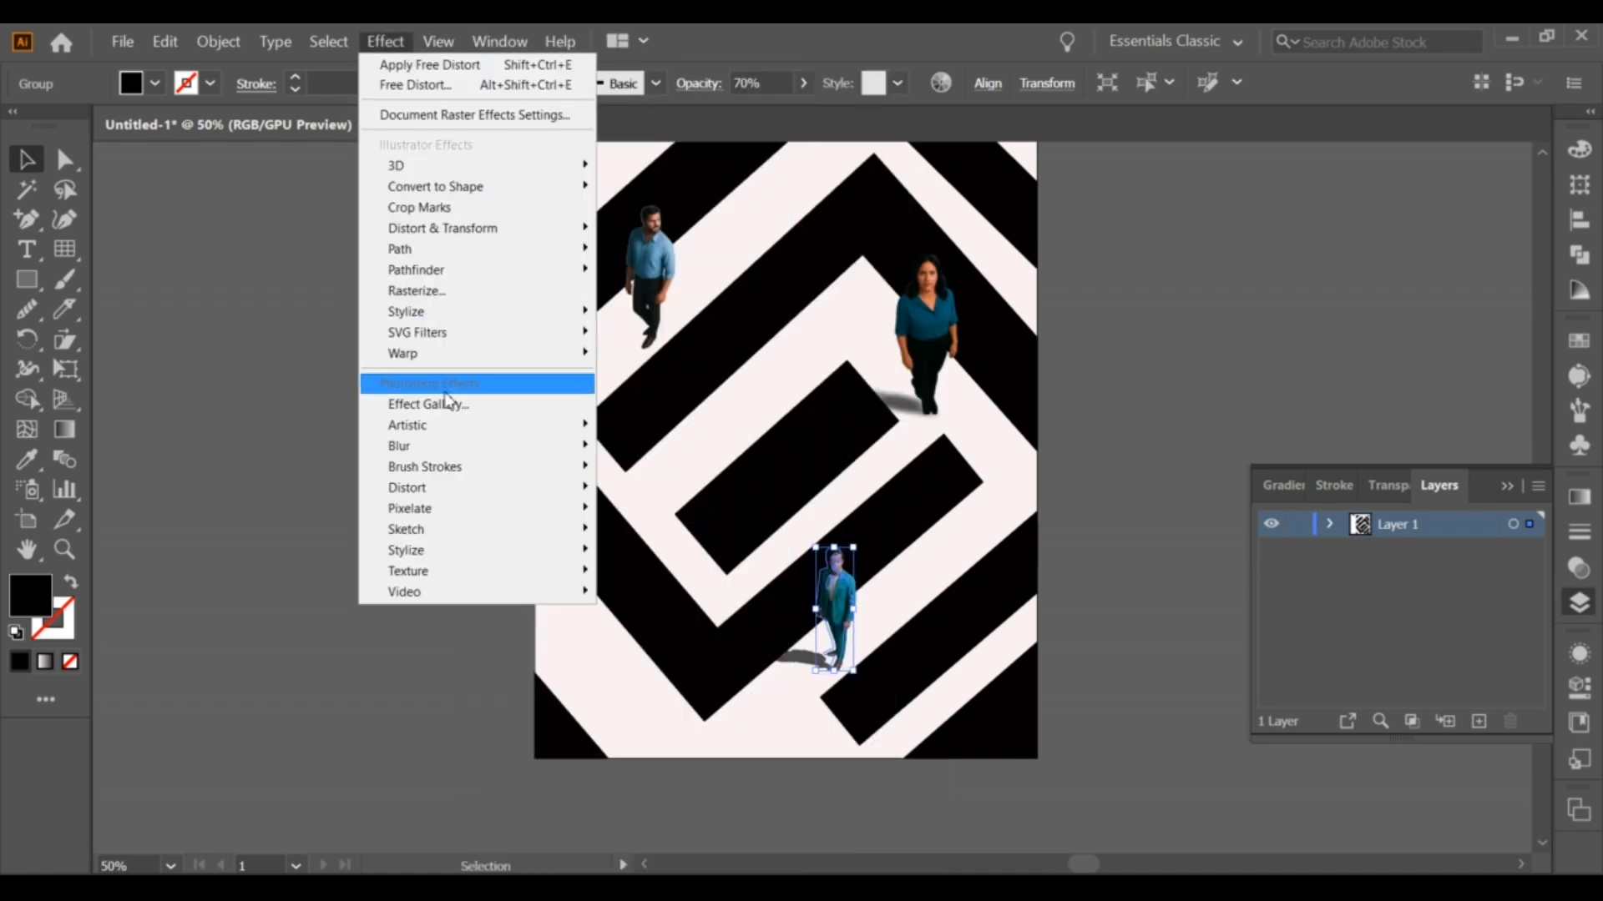
pyautogui.moveTo(451, 446)
pyautogui.click(620, 445)
pyautogui.moveTo(1095, 560); pyautogui.dragTo(1102, 568)
pyautogui.click(1119, 619)
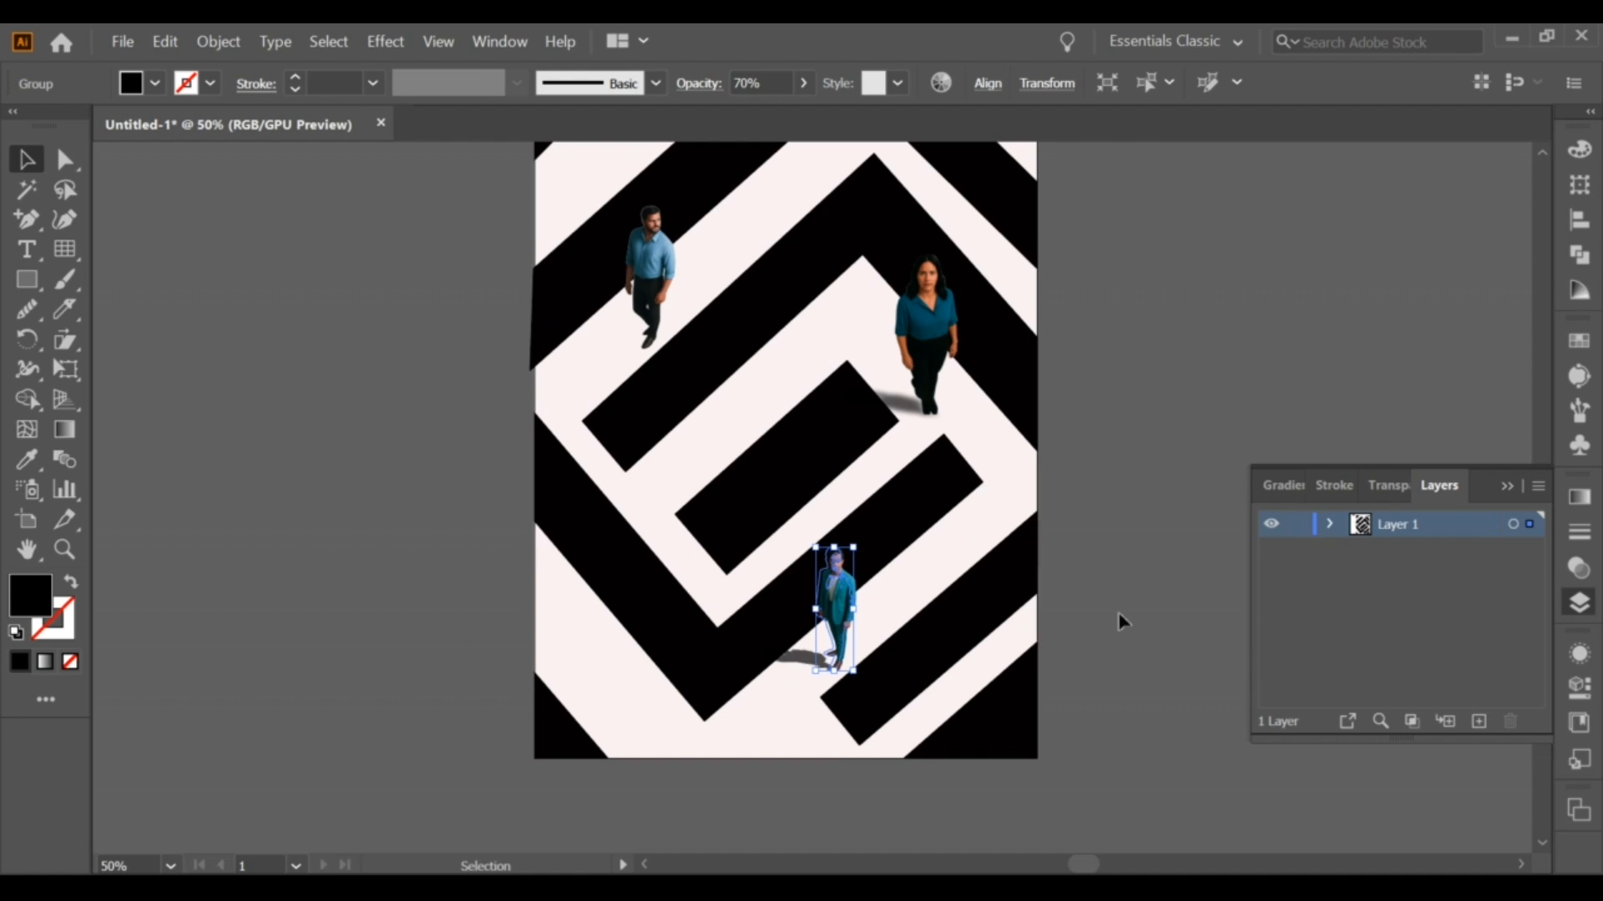
# Step: Soften the suited man's shadow further with a second Gaussian Blur
pyautogui.click(385, 41)
pyautogui.moveTo(511, 447)
pyautogui.click(668, 447)
pyautogui.moveTo(1109, 560); pyautogui.dragTo(1119, 561)
pyautogui.click(1165, 624)
pyautogui.click(1166, 634)
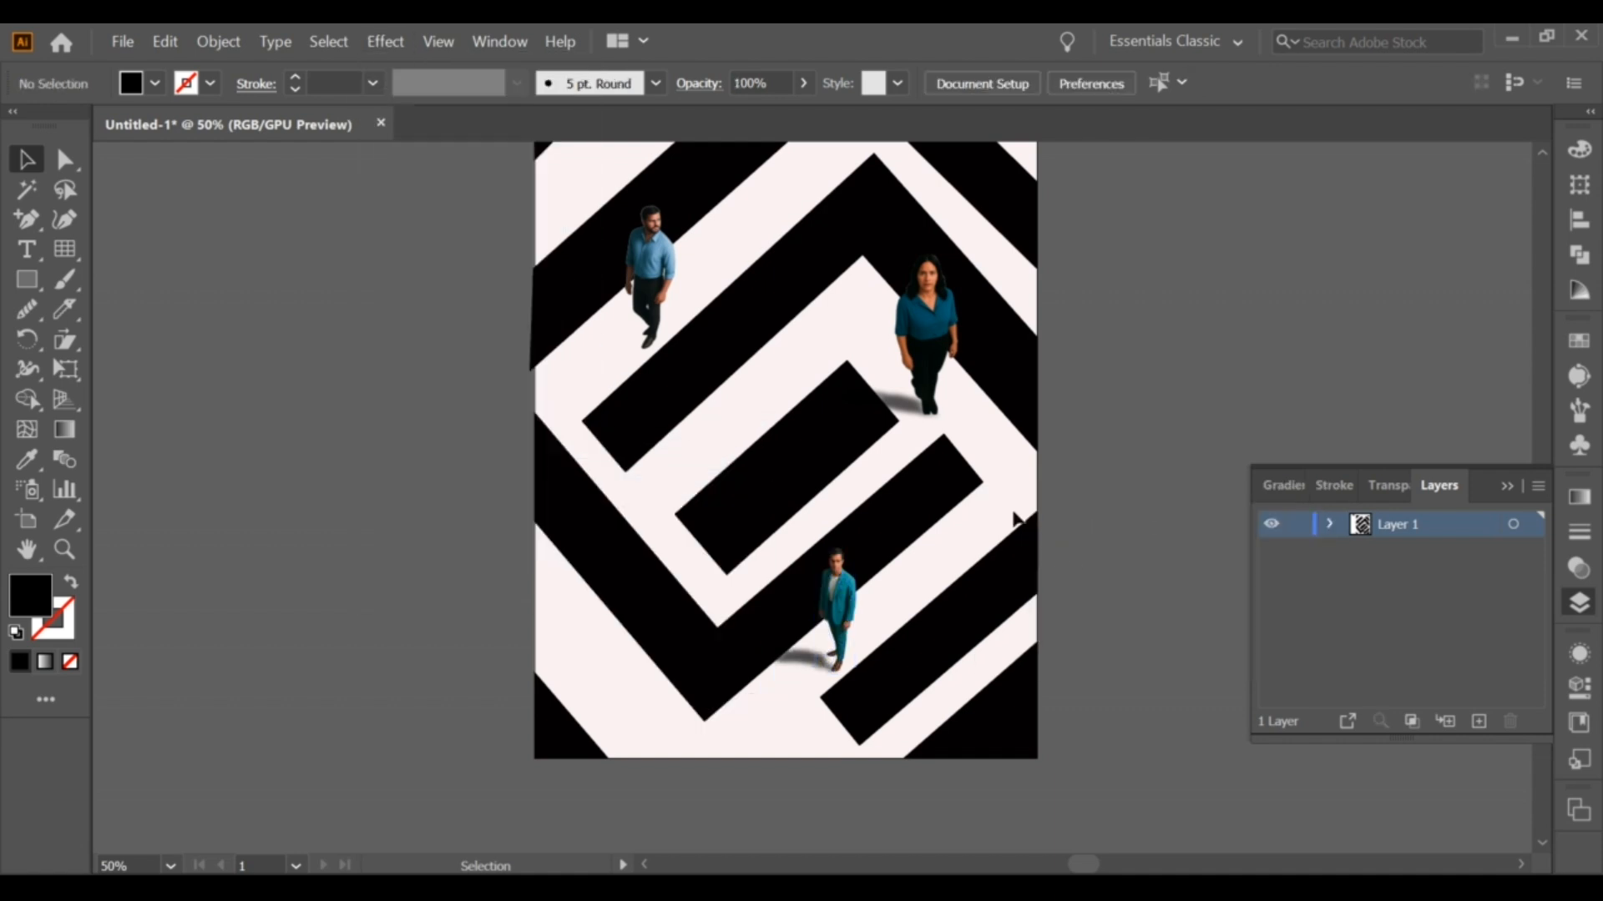
# Step: Duplicate and trace the man in the light blue shirt, placing the traced copy at the artboard's left edge
pyautogui.click(647, 288)
pyautogui.click(166, 42)
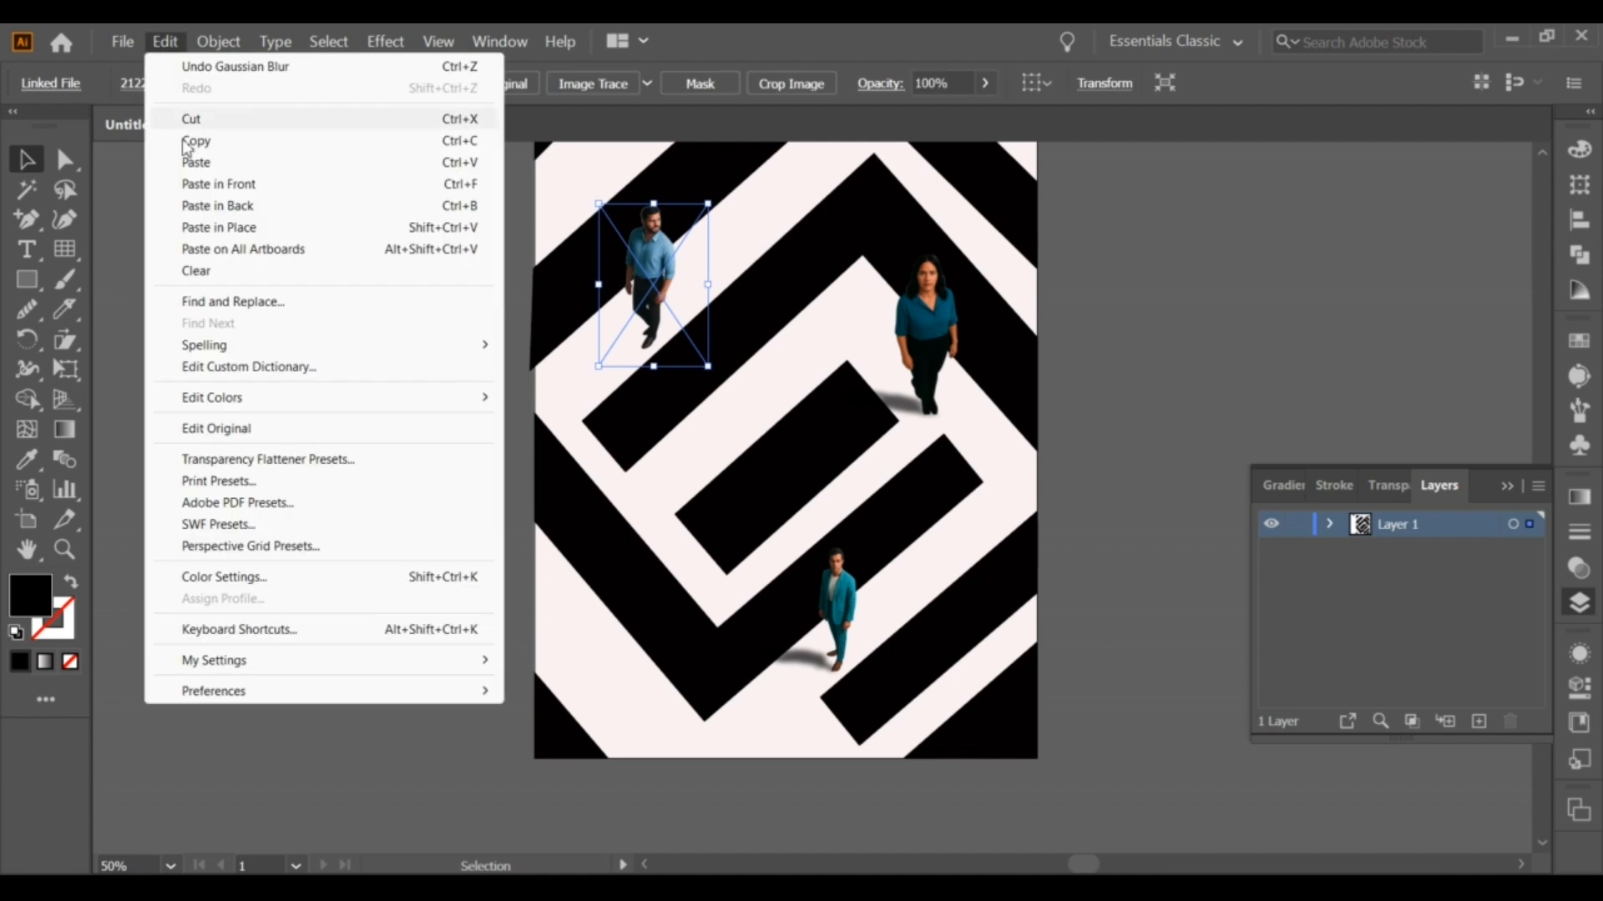
pyautogui.click(208, 184)
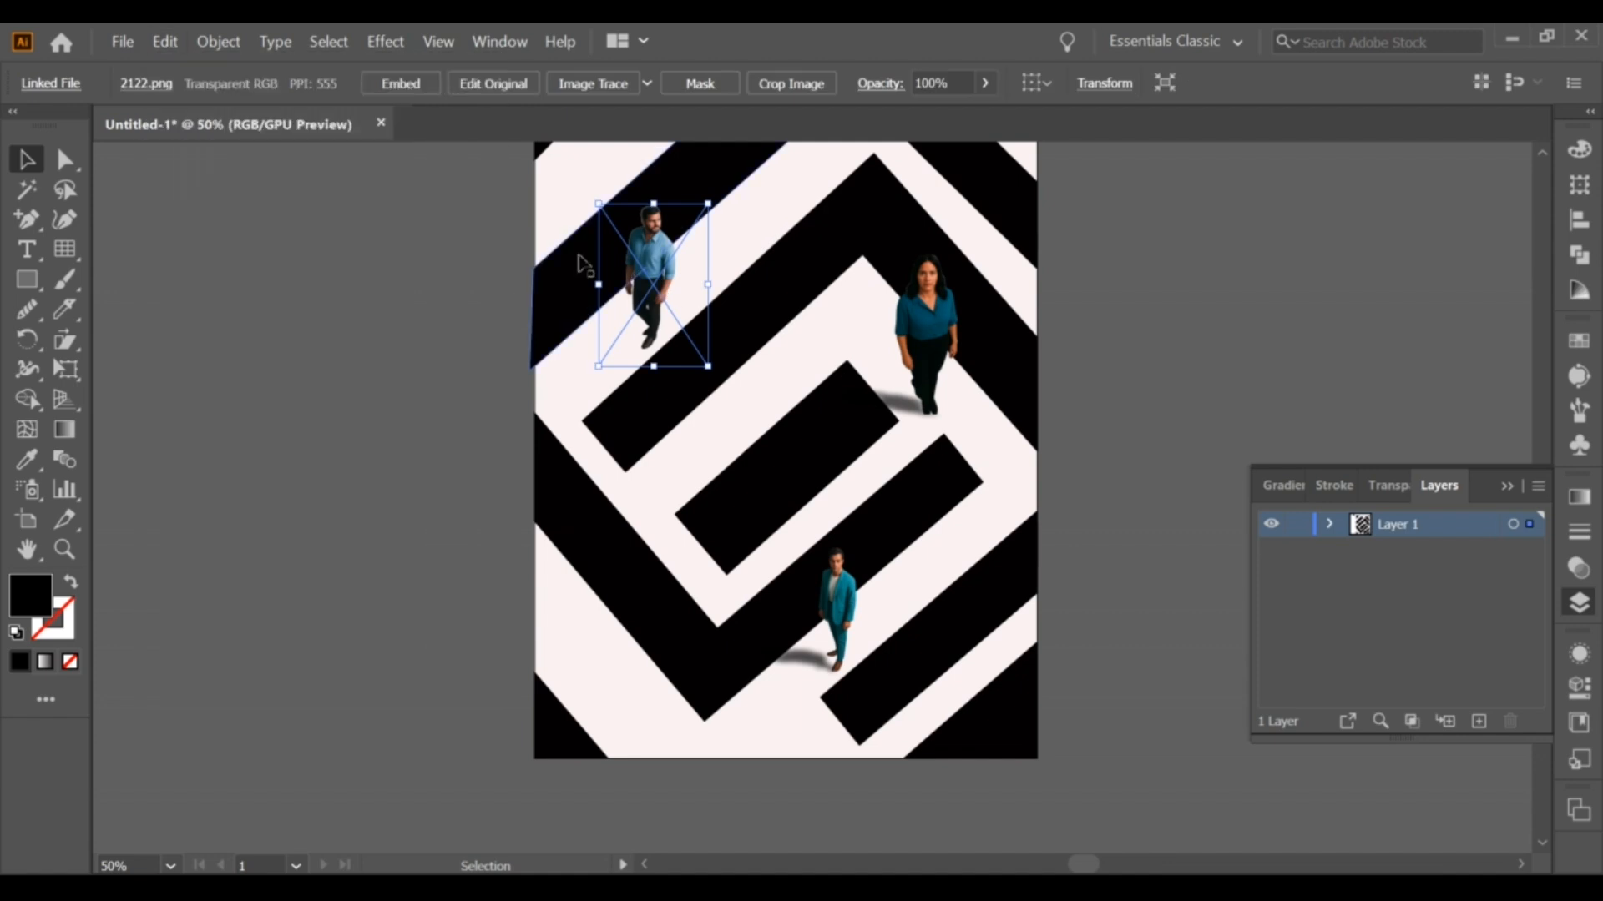
pyautogui.click(631, 88)
pyautogui.moveTo(667, 265); pyautogui.dragTo(659, 314)
pyautogui.moveTo(656, 229); pyautogui.dragTo(537, 276)
pyautogui.moveTo(643, 305); pyautogui.dragTo(644, 276)
# Step: Delete the white background of the traced copy and move the black silhouette onto the light-blue-shirted man
pyautogui.click(27, 189)
pyautogui.click(491, 294)
pyautogui.press('Delete')
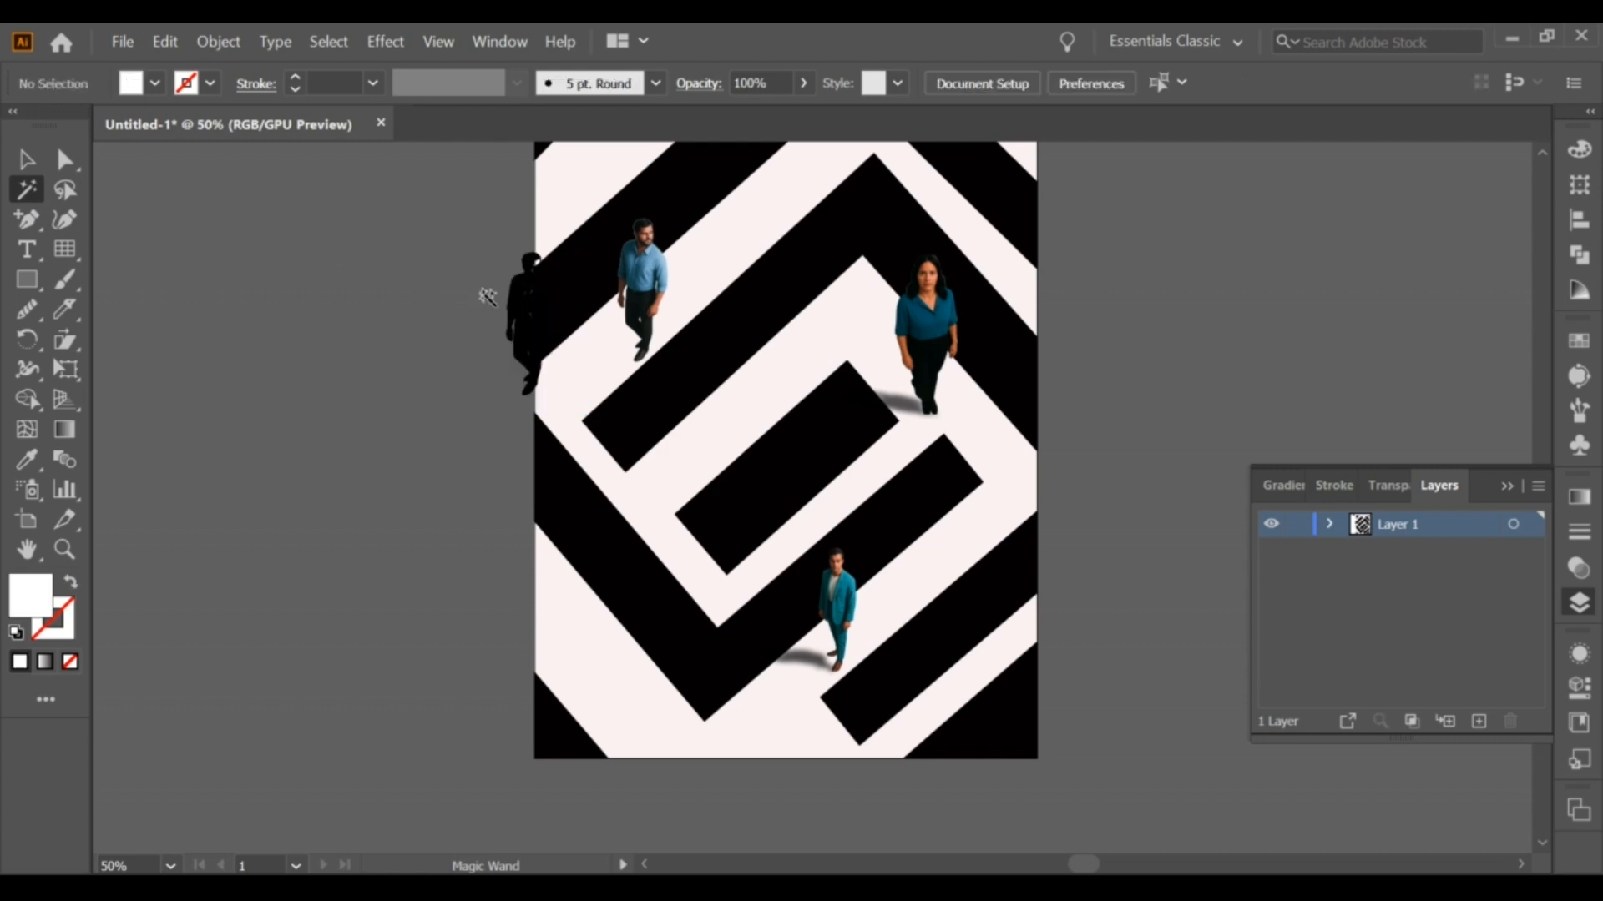
pyautogui.moveTo(521, 321); pyautogui.dragTo(642, 309)
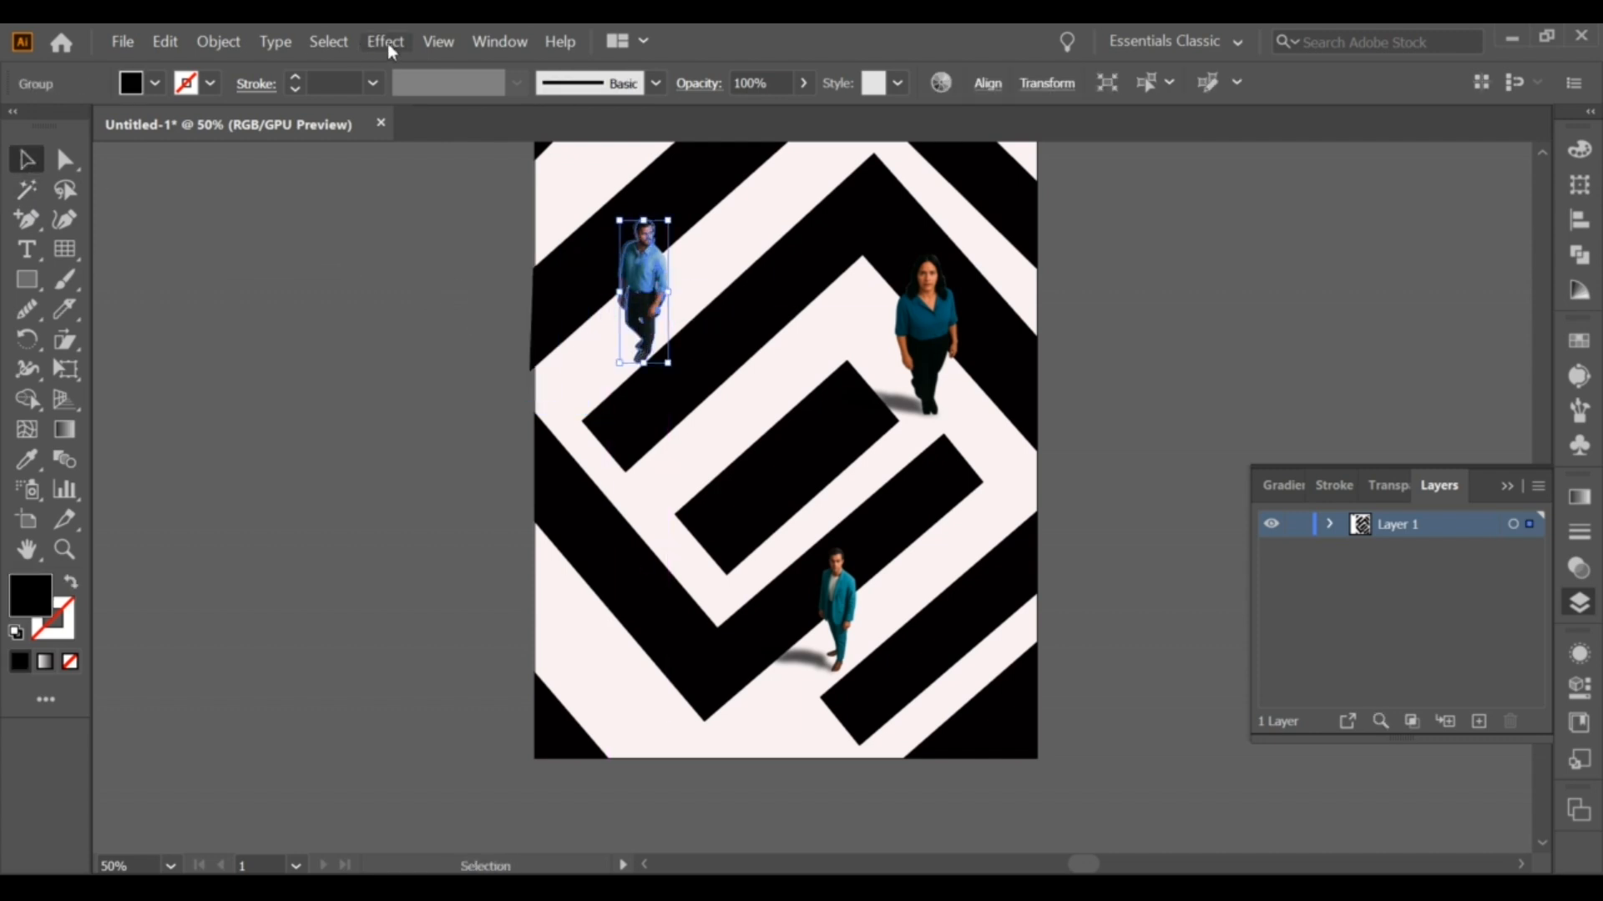
# Step: Flatten the silhouette with Free Distort into a shadow stretching left and rotate it slightly to meet the man's feet
pyautogui.click(386, 42)
pyautogui.moveTo(442, 228)
pyautogui.click(662, 226)
pyautogui.moveTo(1161, 368); pyautogui.dragTo(1015, 487)
pyautogui.moveTo(1221, 371); pyautogui.dragTo(1218, 479)
pyautogui.click(1201, 632)
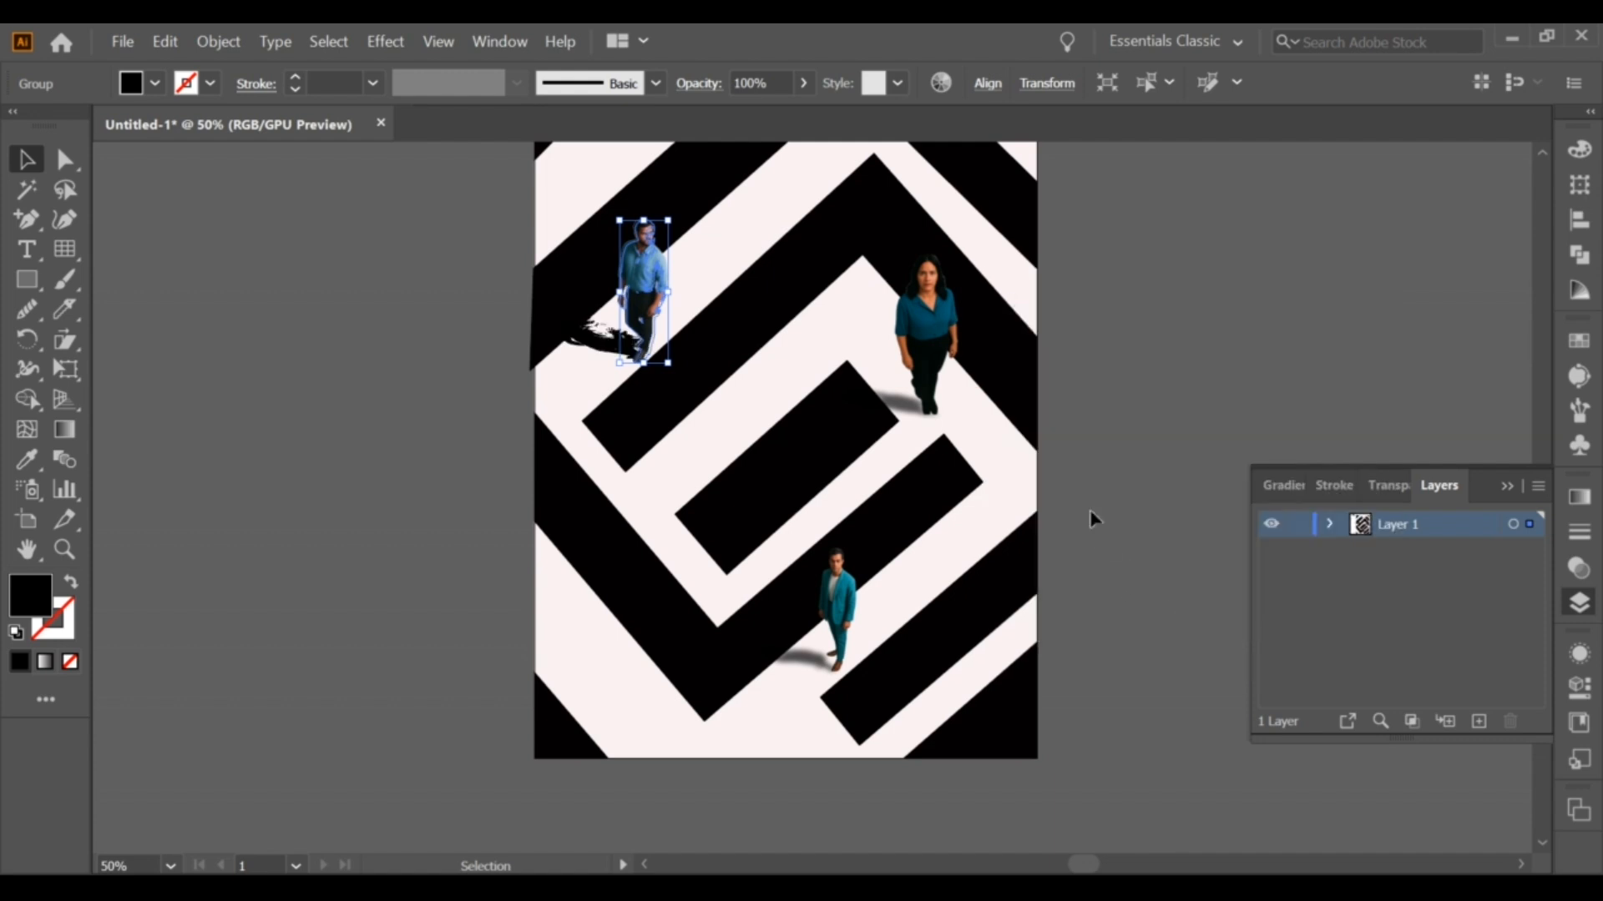
pyautogui.moveTo(616, 206); pyautogui.dragTo(606, 209)
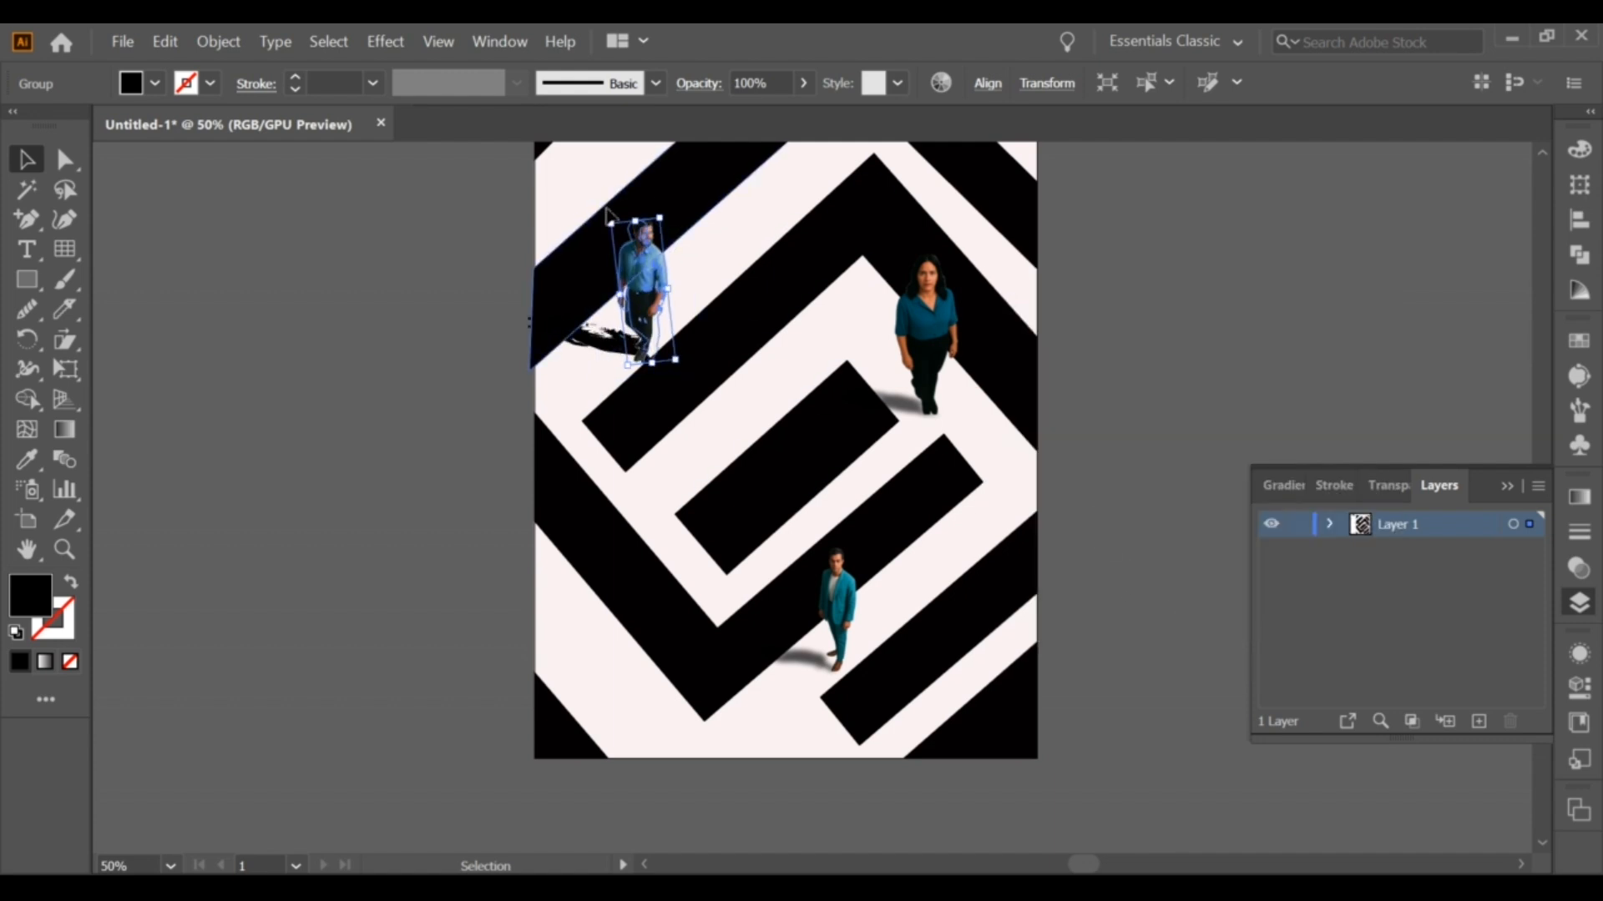
# Step: Set the light-blue-shirted man's shadow to 70% opacity and apply a 12-pixel Gaussian Blur
pyautogui.click(803, 87)
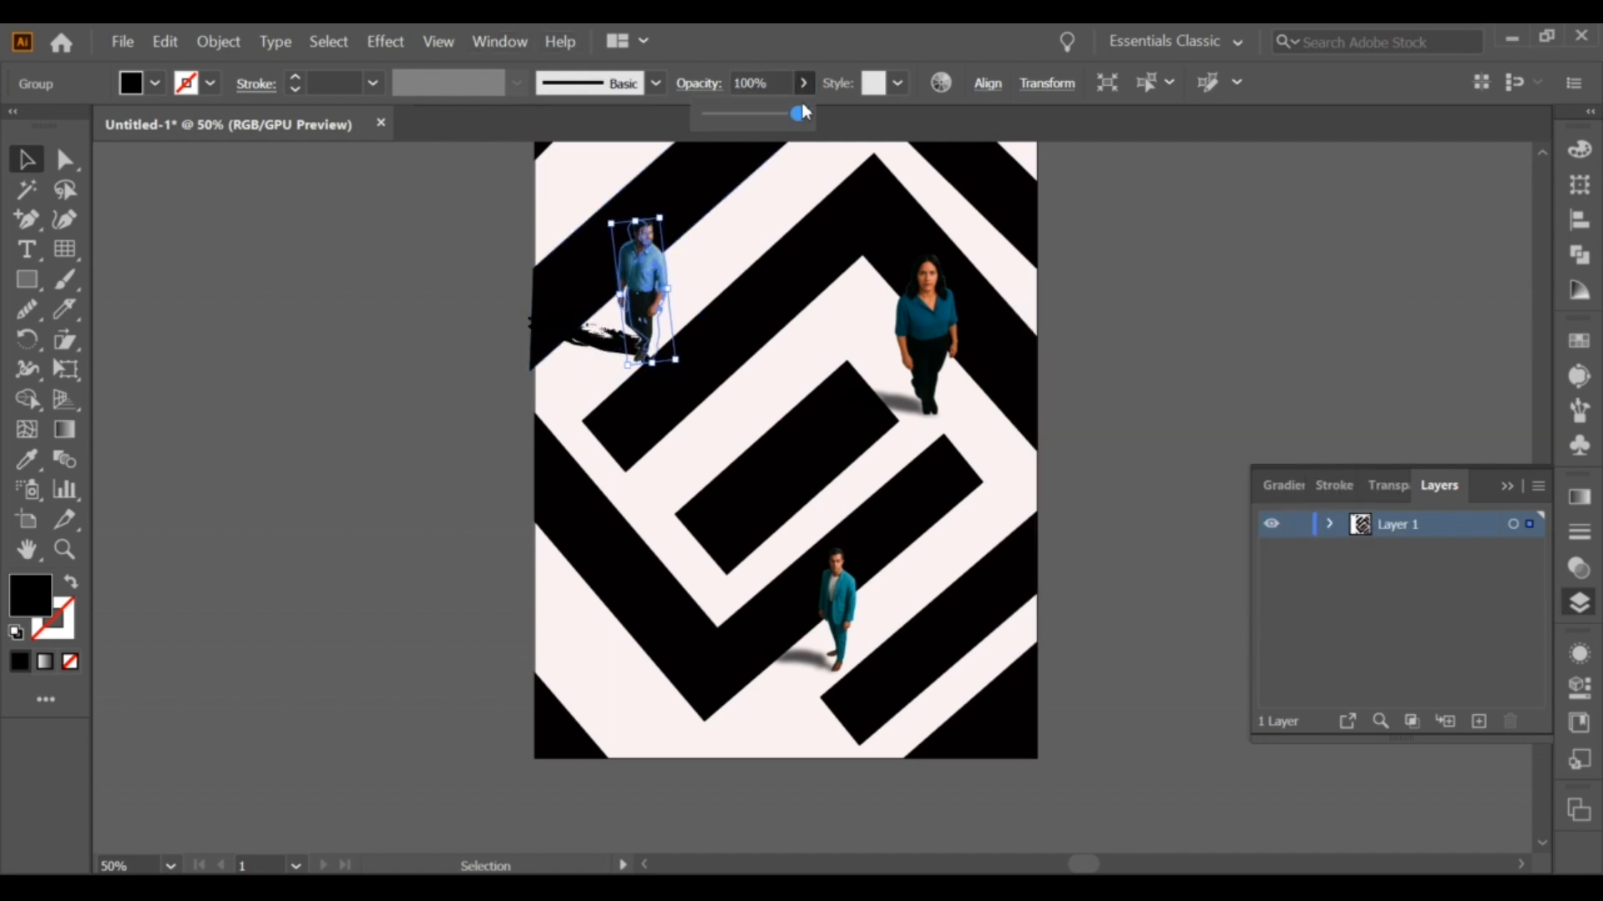
pyautogui.moveTo(767, 106); pyautogui.dragTo(769, 106)
pyautogui.click(384, 41)
pyautogui.moveTo(400, 444)
pyautogui.click(685, 444)
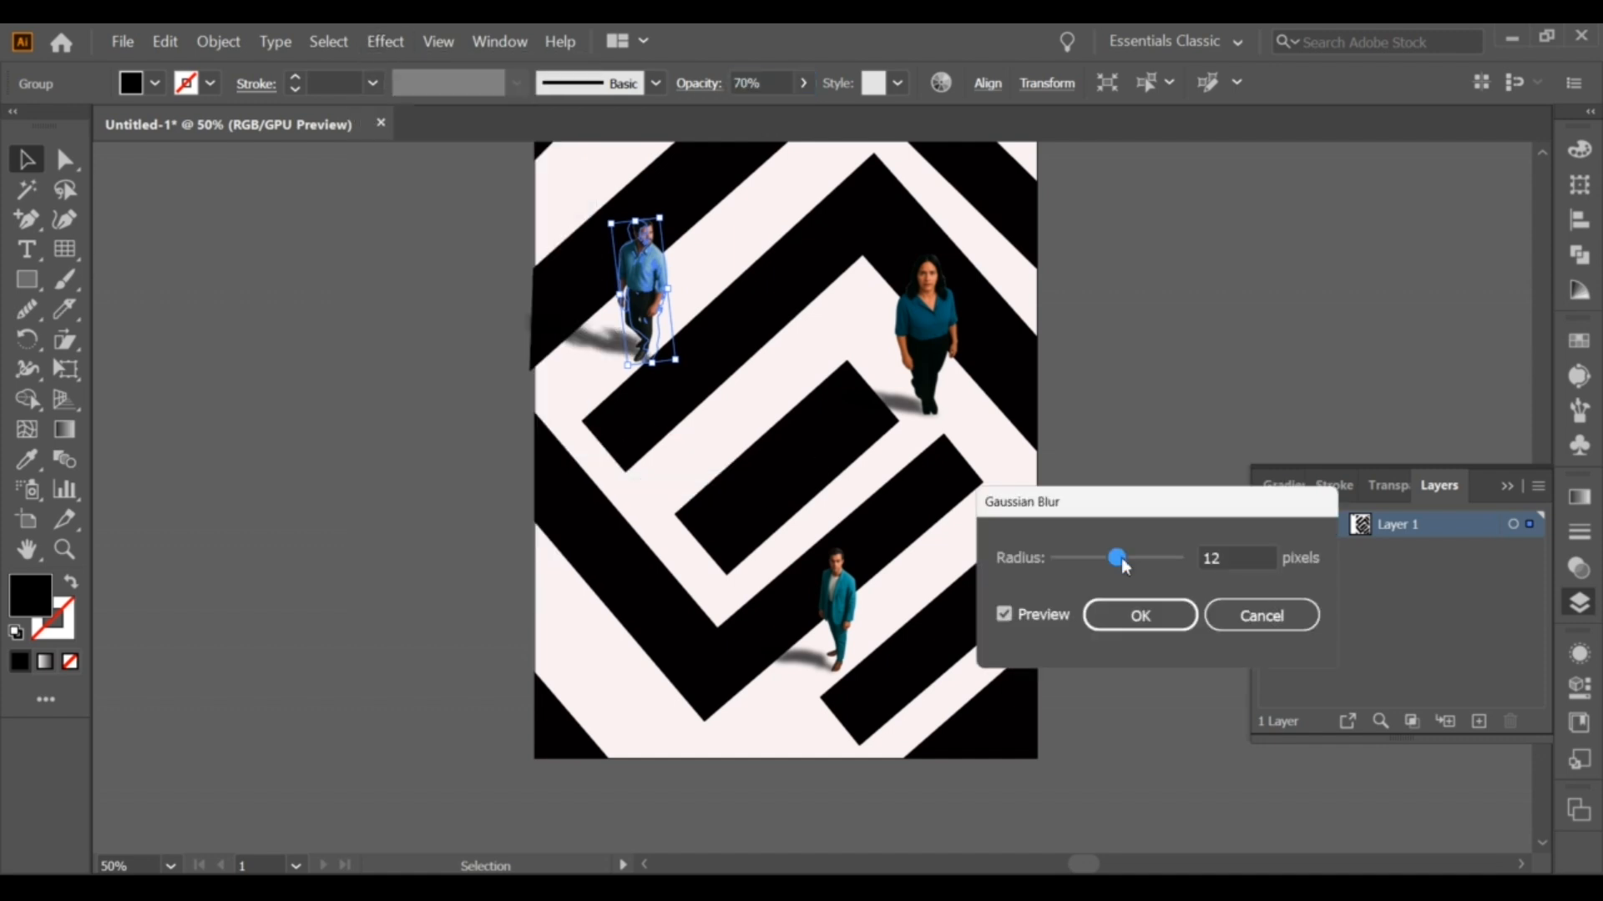
pyautogui.click(1117, 626)
pyautogui.click(1135, 407)
# Step: Add the title text "INSANLAR" in Futura PT Bold Oblique beside the artboard
pyautogui.scroll(-2, 1135, 408)
pyautogui.moveTo(1132, 408); pyautogui.dragTo(1106, 446)
pyautogui.scroll(1, 1107, 446)
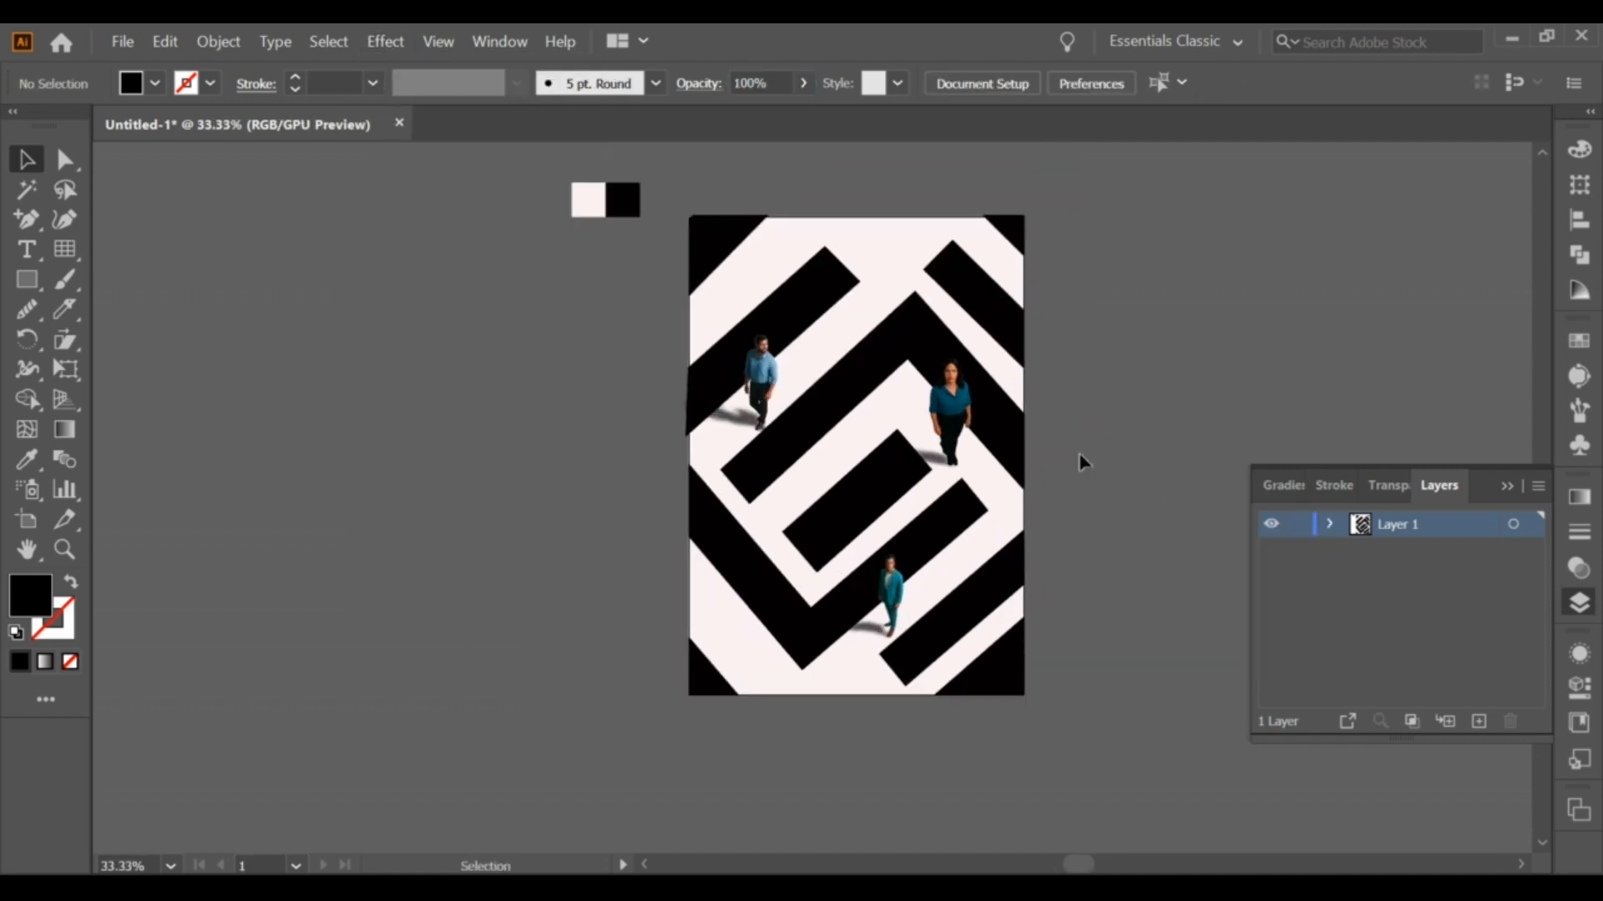
pyautogui.scroll(1, 1086, 426)
pyautogui.press('t')
pyautogui.click(253, 457)
pyautogui.press('Escape')
pyautogui.moveTo(311, 464); pyautogui.dragTo(461, 491)
pyautogui.doubleClick(380, 468)
pyautogui.hotkey('ctrl', 'a')
pyautogui.write('I')
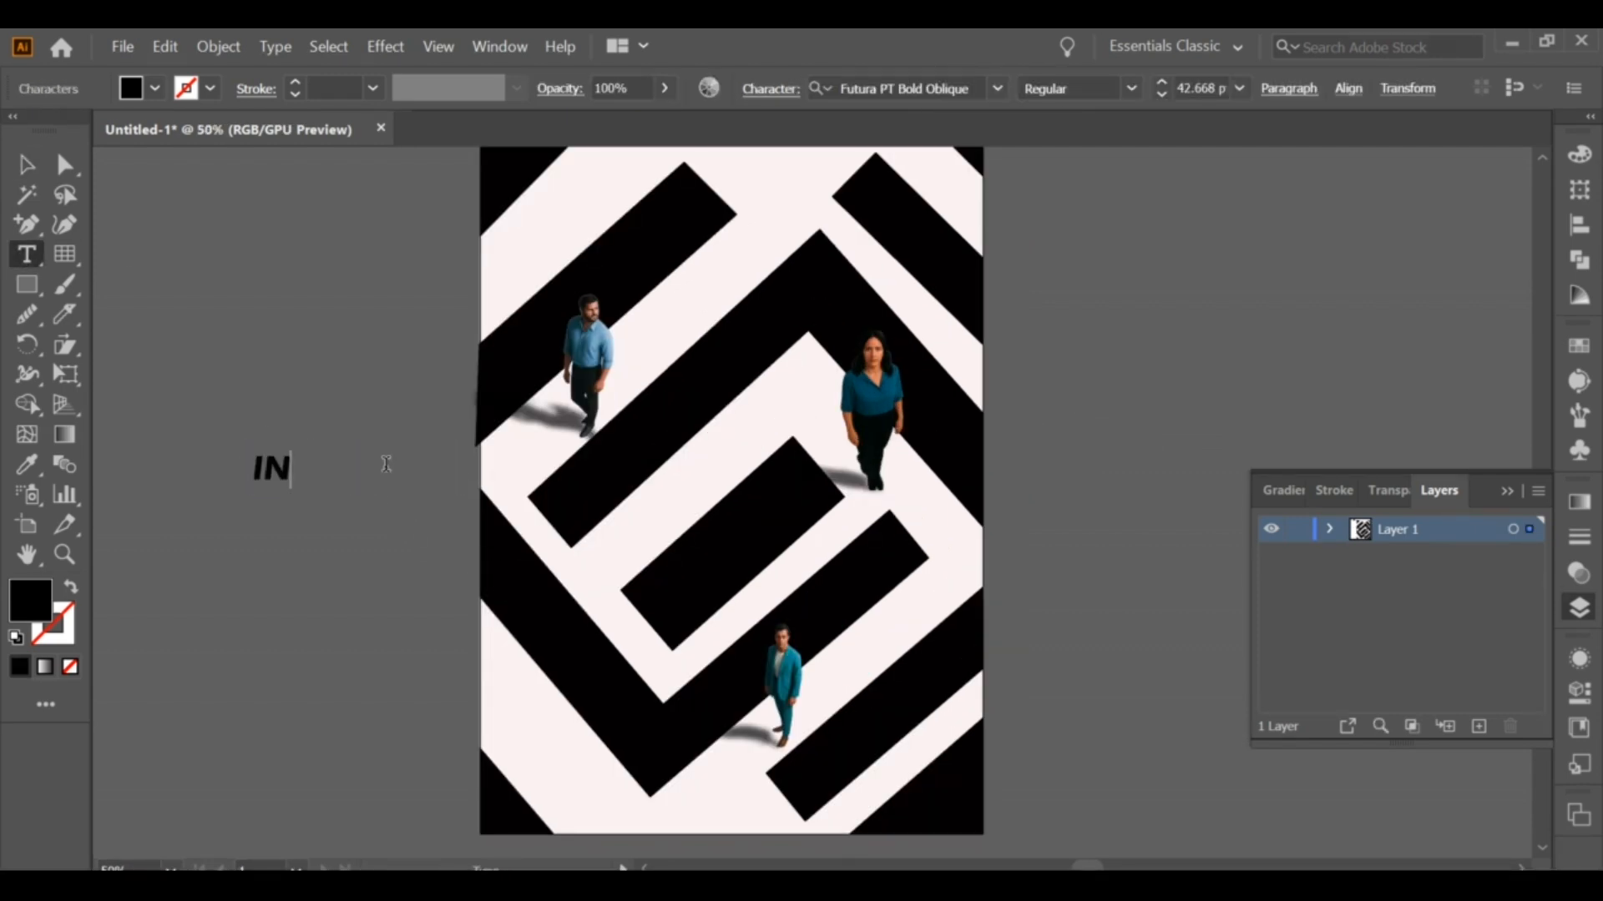
# Step: Duplicate the title line below itself and change the copy's text to "IKIYE AYRILIR"
pyautogui.click(28, 164)
pyautogui.moveTo(314, 481); pyautogui.dragTo(322, 528)
pyautogui.doubleClick(322, 525)
pyautogui.hotkey('ctrl', 'a')
pyautogui.write('IK')
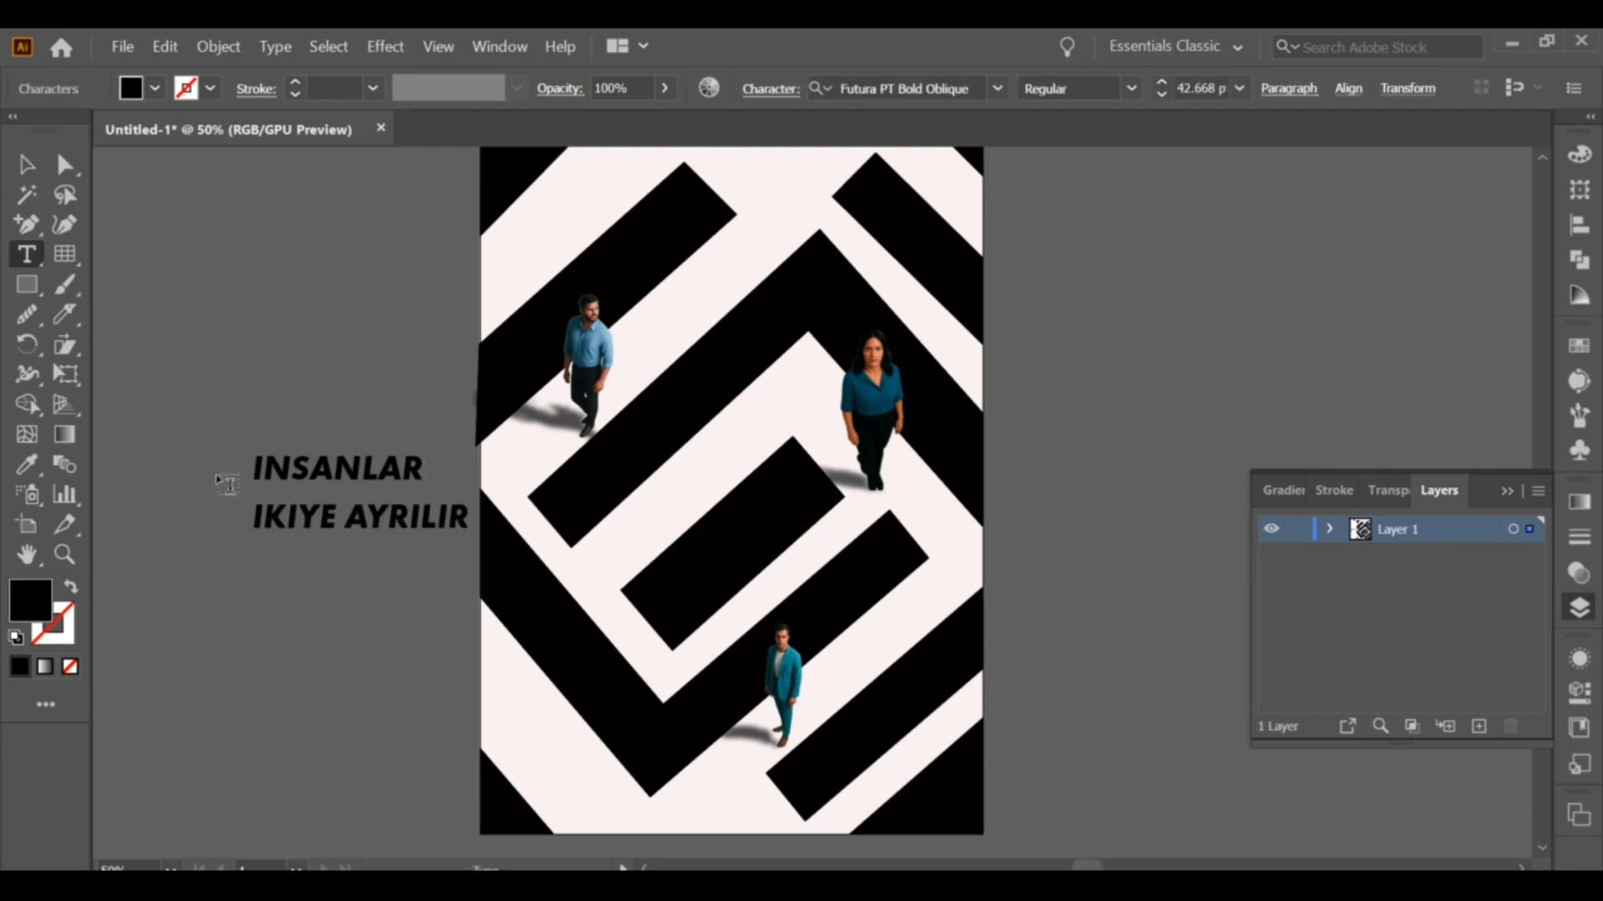
pyautogui.press('Escape')
# Step: Scale down the IKIYE AYRILIR line and fill both text lines with white
pyautogui.moveTo(469, 537); pyautogui.dragTo(427, 493)
pyautogui.scroll(1, 362, 531)
pyautogui.moveTo(375, 539); pyautogui.dragTo(272, 455)
pyautogui.click(27, 464)
pyautogui.click(536, 466)
# Step: Move both text lines onto the central black bar and rotate them to follow its diagonal
pyautogui.press('v')
pyautogui.moveTo(451, 463); pyautogui.dragTo(905, 479)
pyautogui.moveTo(875, 532); pyautogui.dragTo(910, 431)
pyautogui.moveTo(917, 501)
pyautogui.mouseDown()
pyautogui.moveTo(974, 499)
pyautogui.moveTo(897, 506)
pyautogui.mouseUp()
pyautogui.click(424, 439)
pyautogui.click(904, 482)
pyautogui.keyDown('shift'); pyautogui.click(923, 518); pyautogui.keyUp('shift')
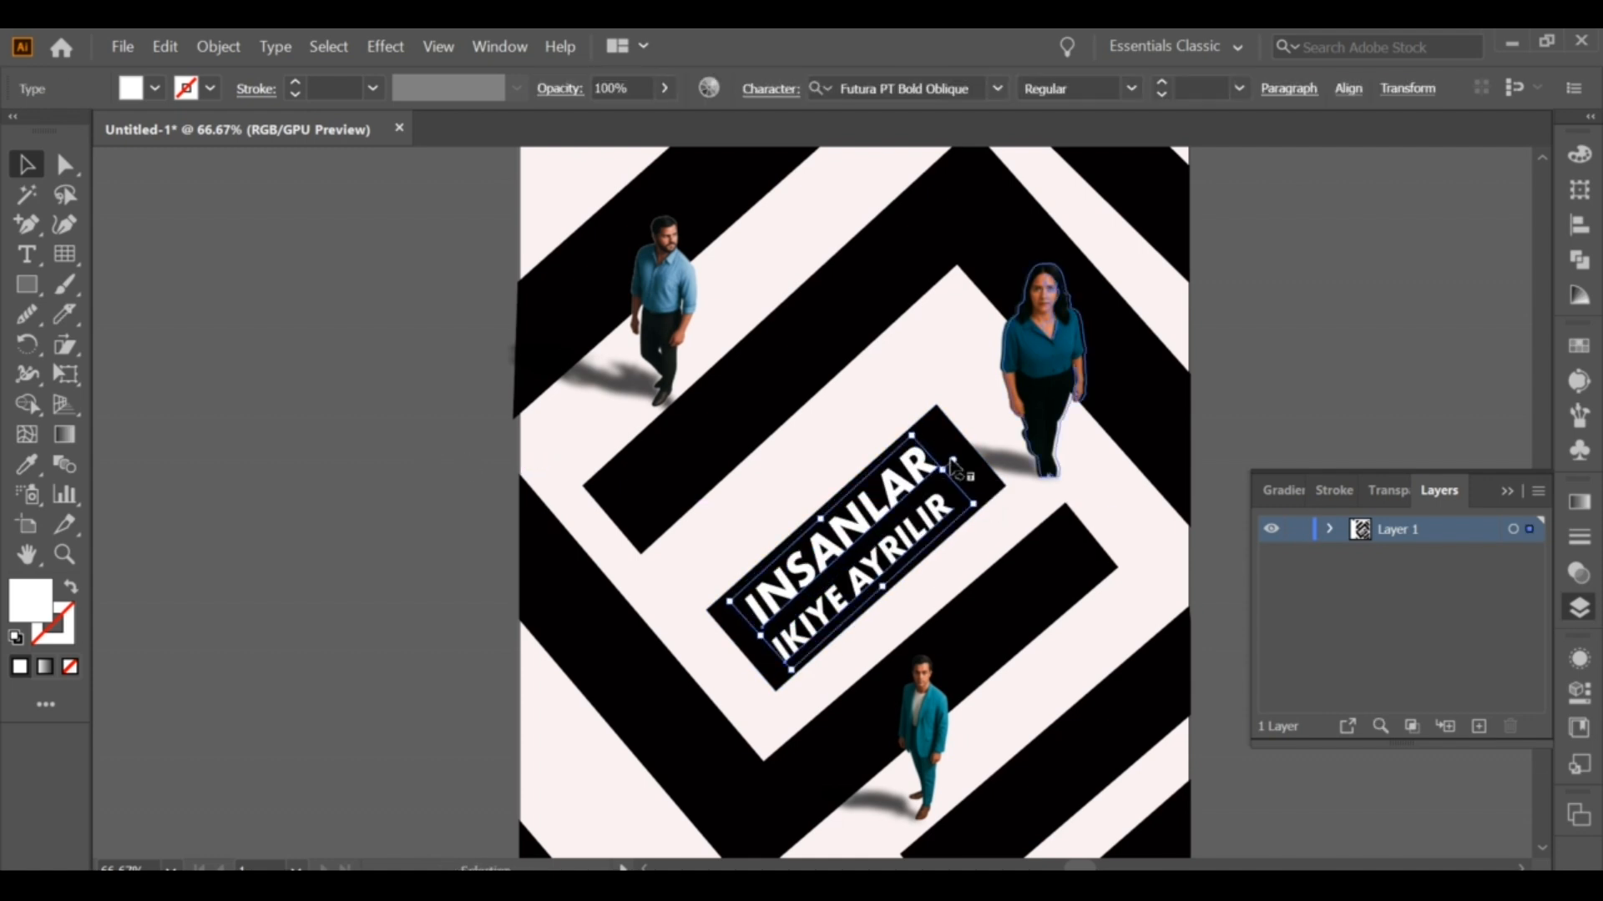
pyautogui.moveTo(919, 426); pyautogui.dragTo(923, 429)
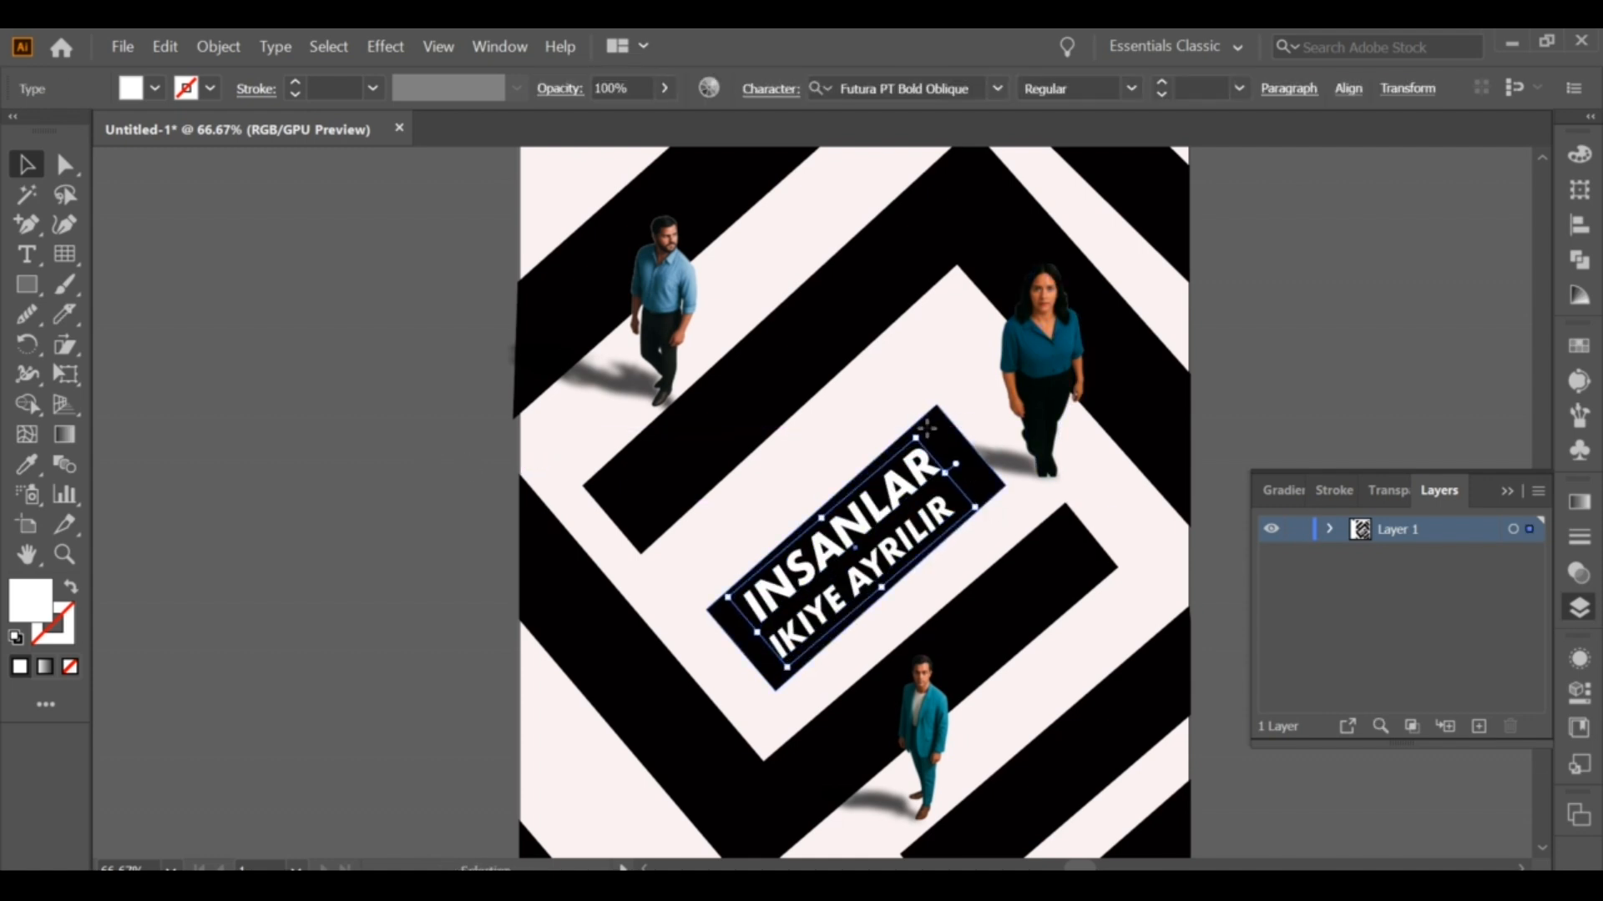
pyautogui.click(927, 429)
# Step: Widen both text lines slightly along the central bar with Free Transform
pyautogui.click(269, 287)
pyautogui.click(806, 568)
pyautogui.keyDown('shift'); pyautogui.click(822, 607); pyautogui.keyUp('shift')
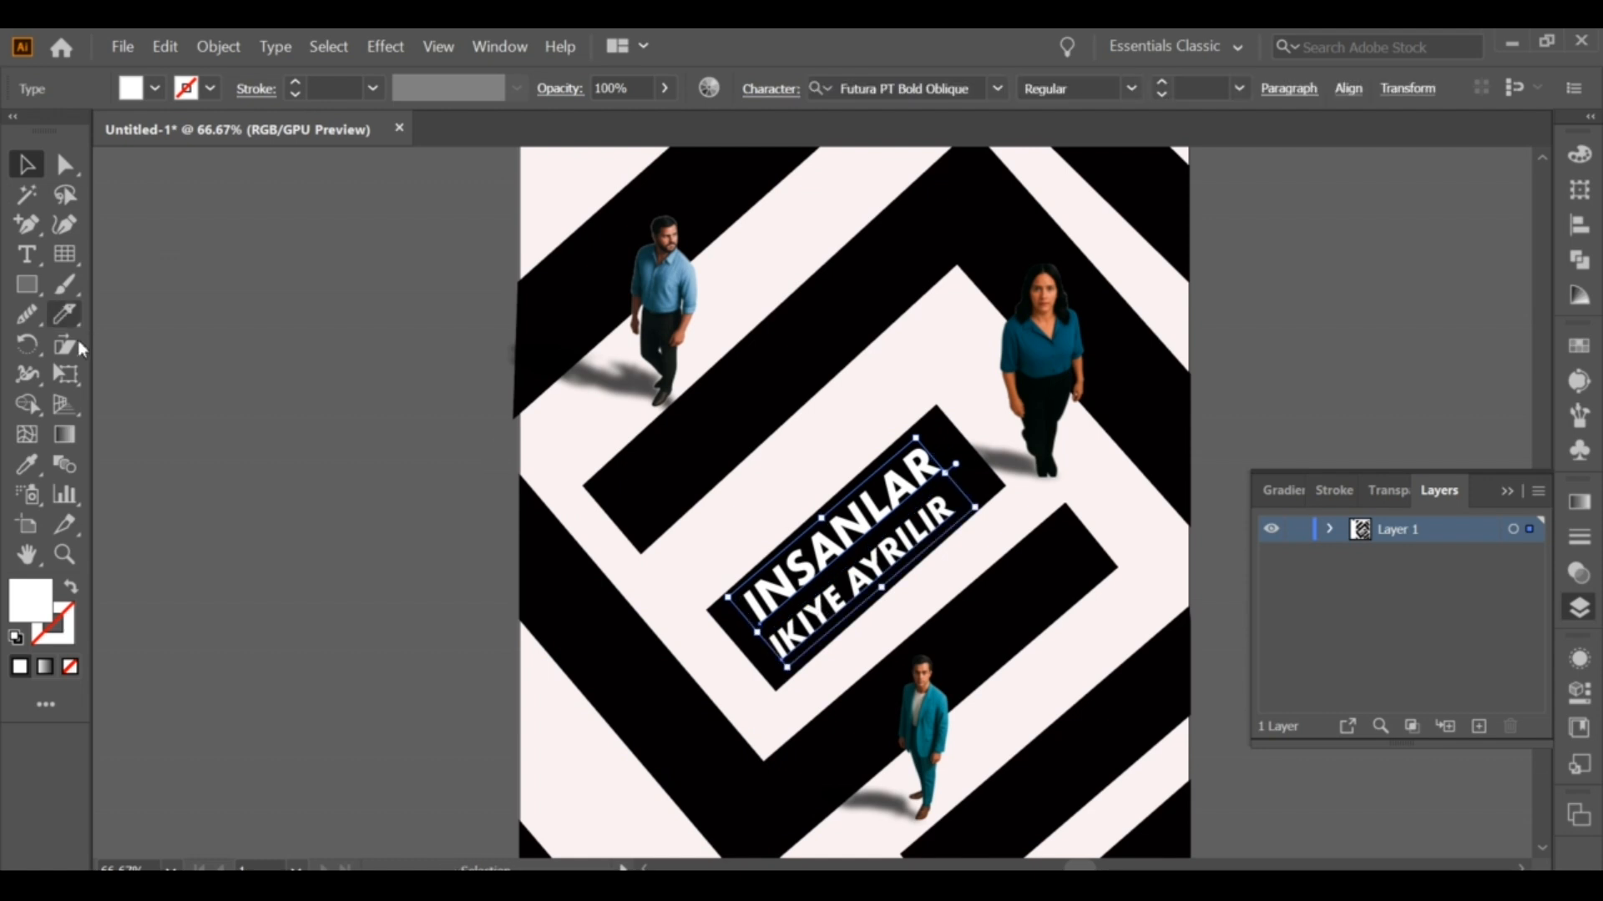
pyautogui.click(65, 374)
pyautogui.moveTo(947, 465); pyautogui.dragTo(960, 467)
pyautogui.click(26, 164)
pyautogui.click(249, 227)
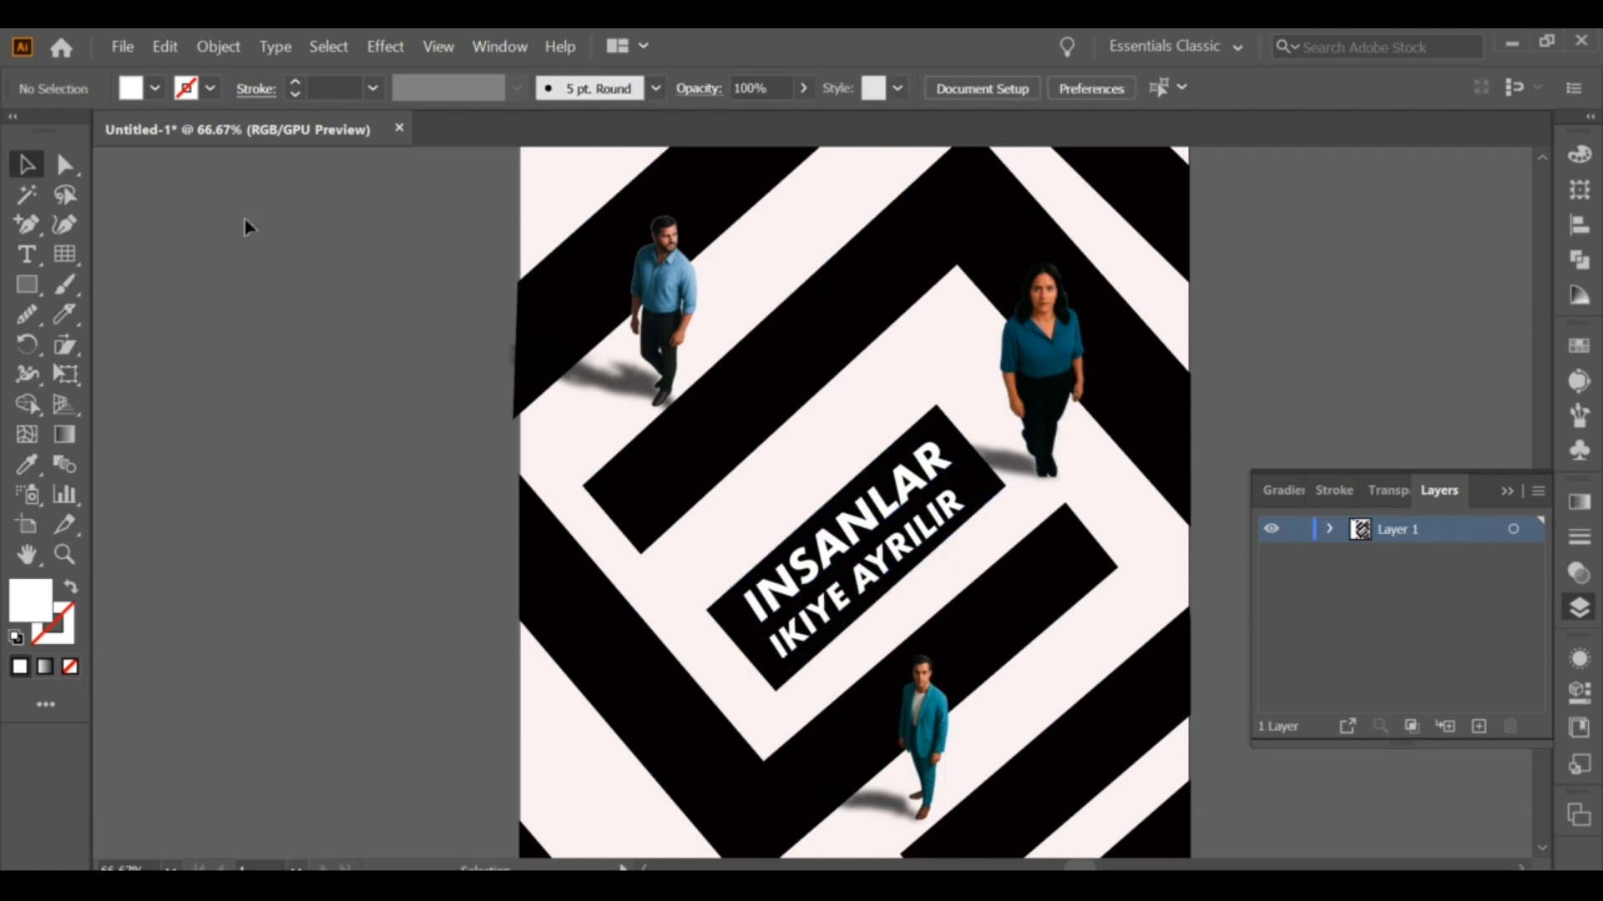
# Step: Scale down the IKIYE AYRILIR line so it sits within the length of the line above
pyautogui.click(780, 644)
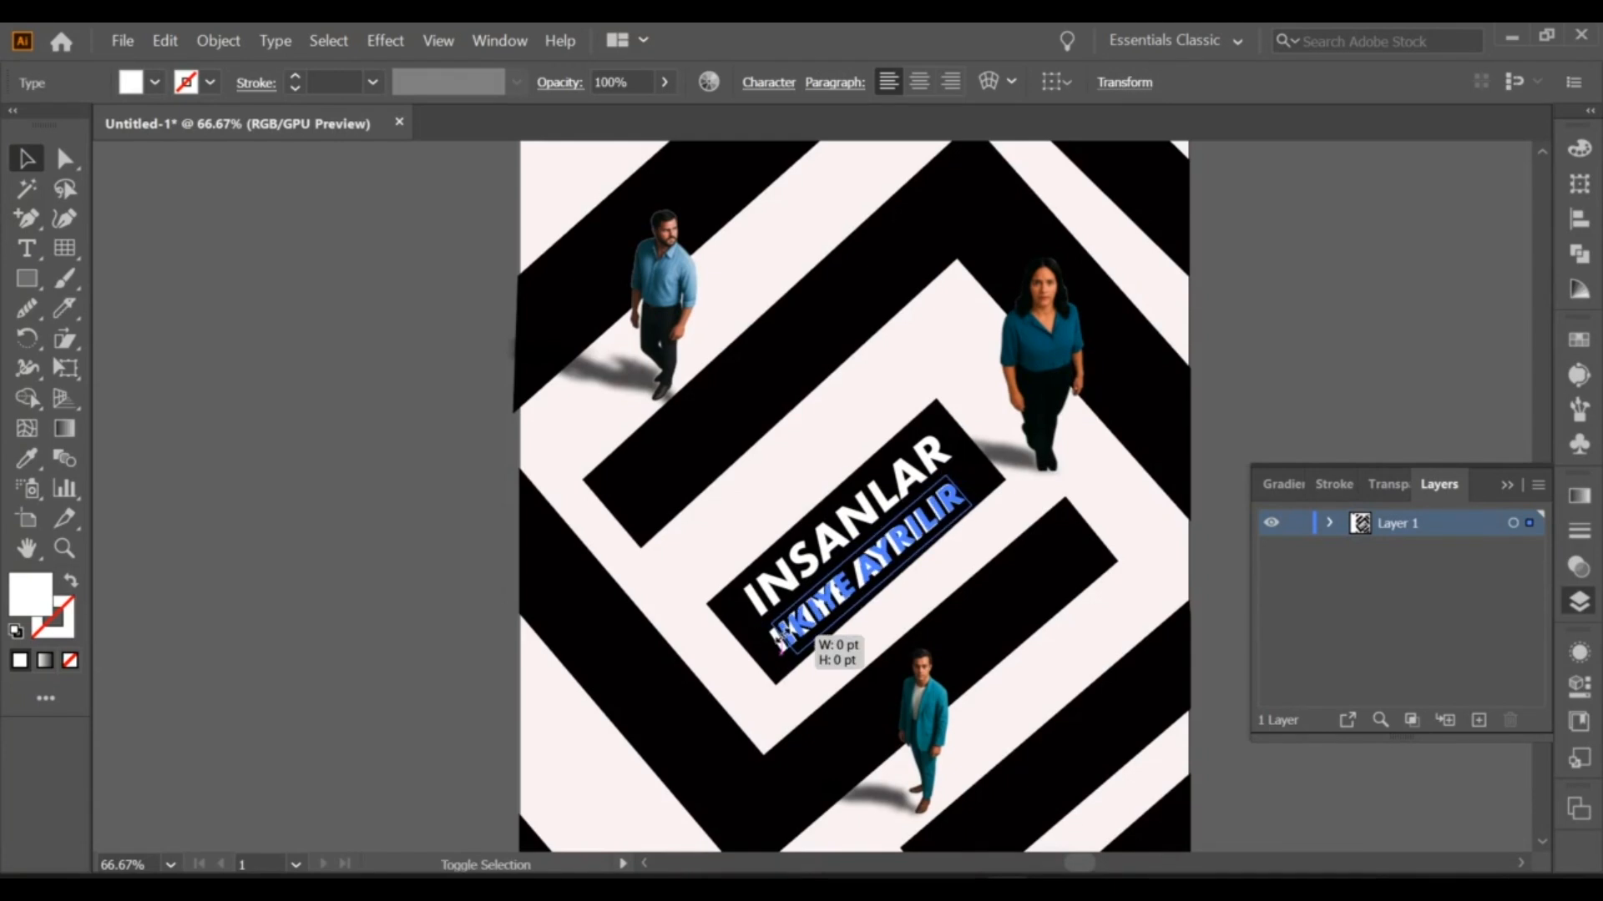
pyautogui.click(1225, 402)
pyautogui.click(783, 632)
pyautogui.click(404, 565)
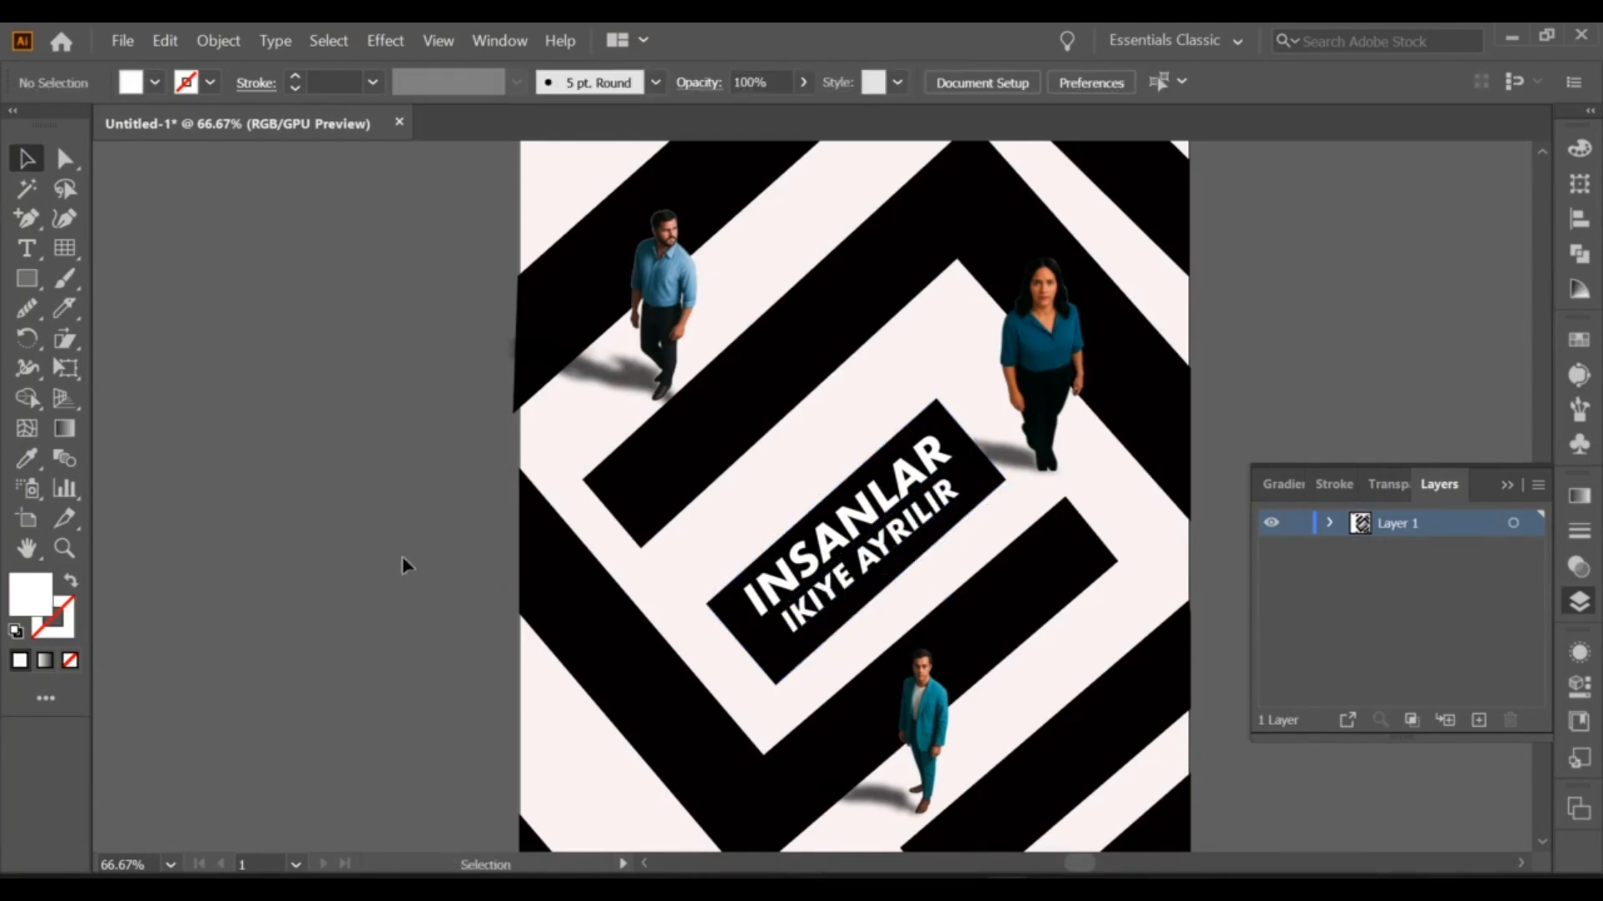
# Step: Move both text lines toward the bar's upper-left edge and narrow the black bar behind them
pyautogui.click(753, 624)
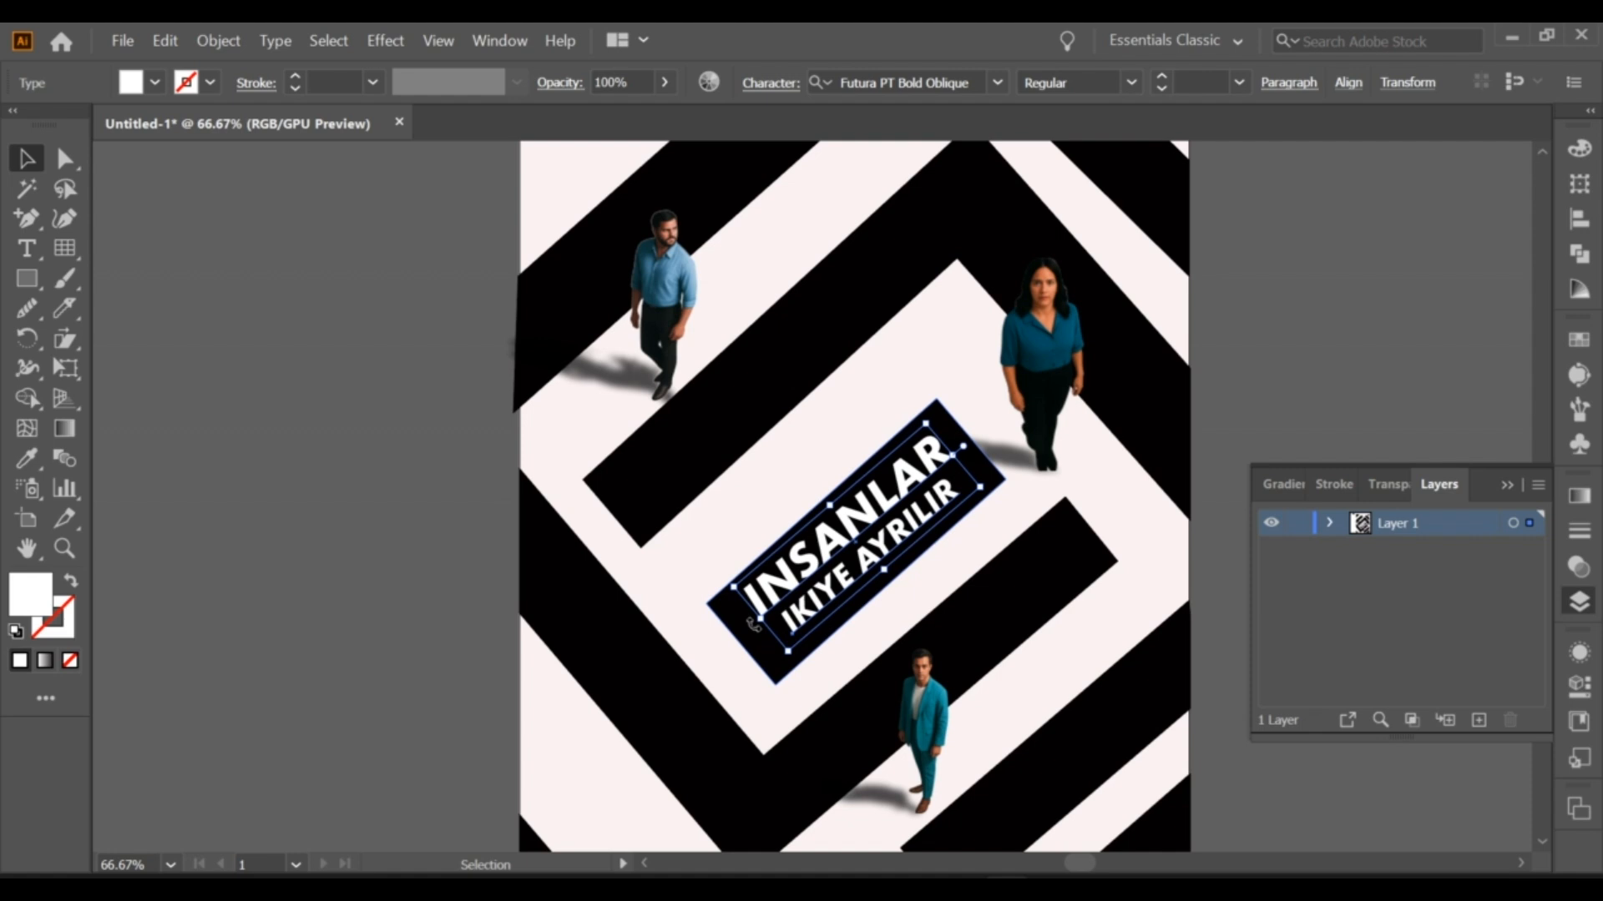
pyautogui.click(504, 576)
pyautogui.click(813, 598)
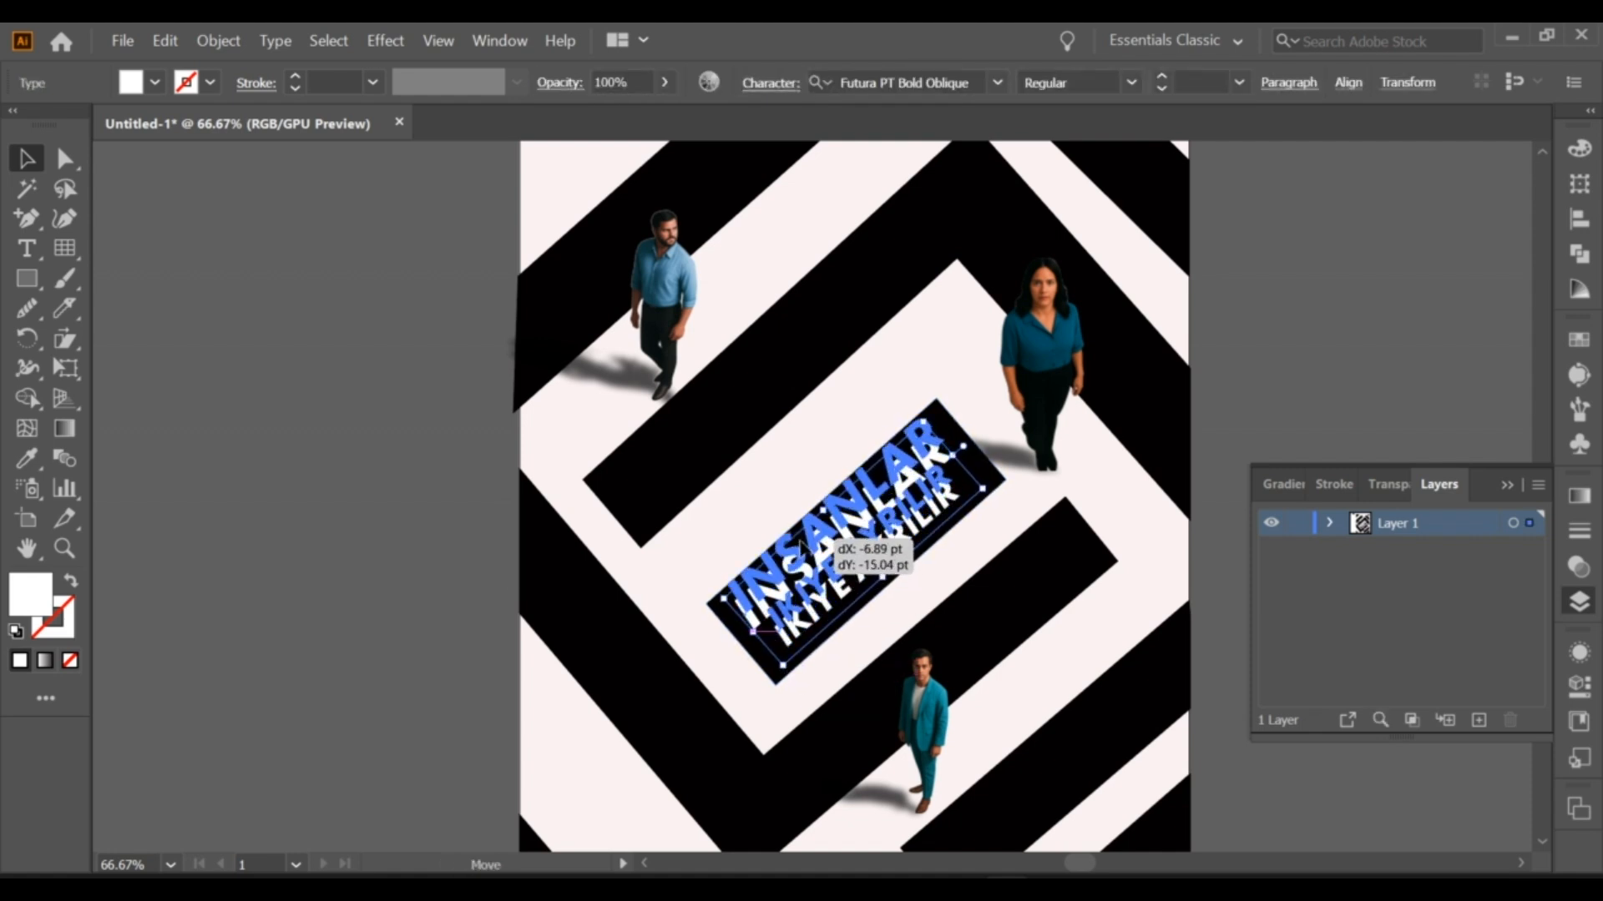
pyautogui.moveTo(944, 428); pyautogui.dragTo(944, 430)
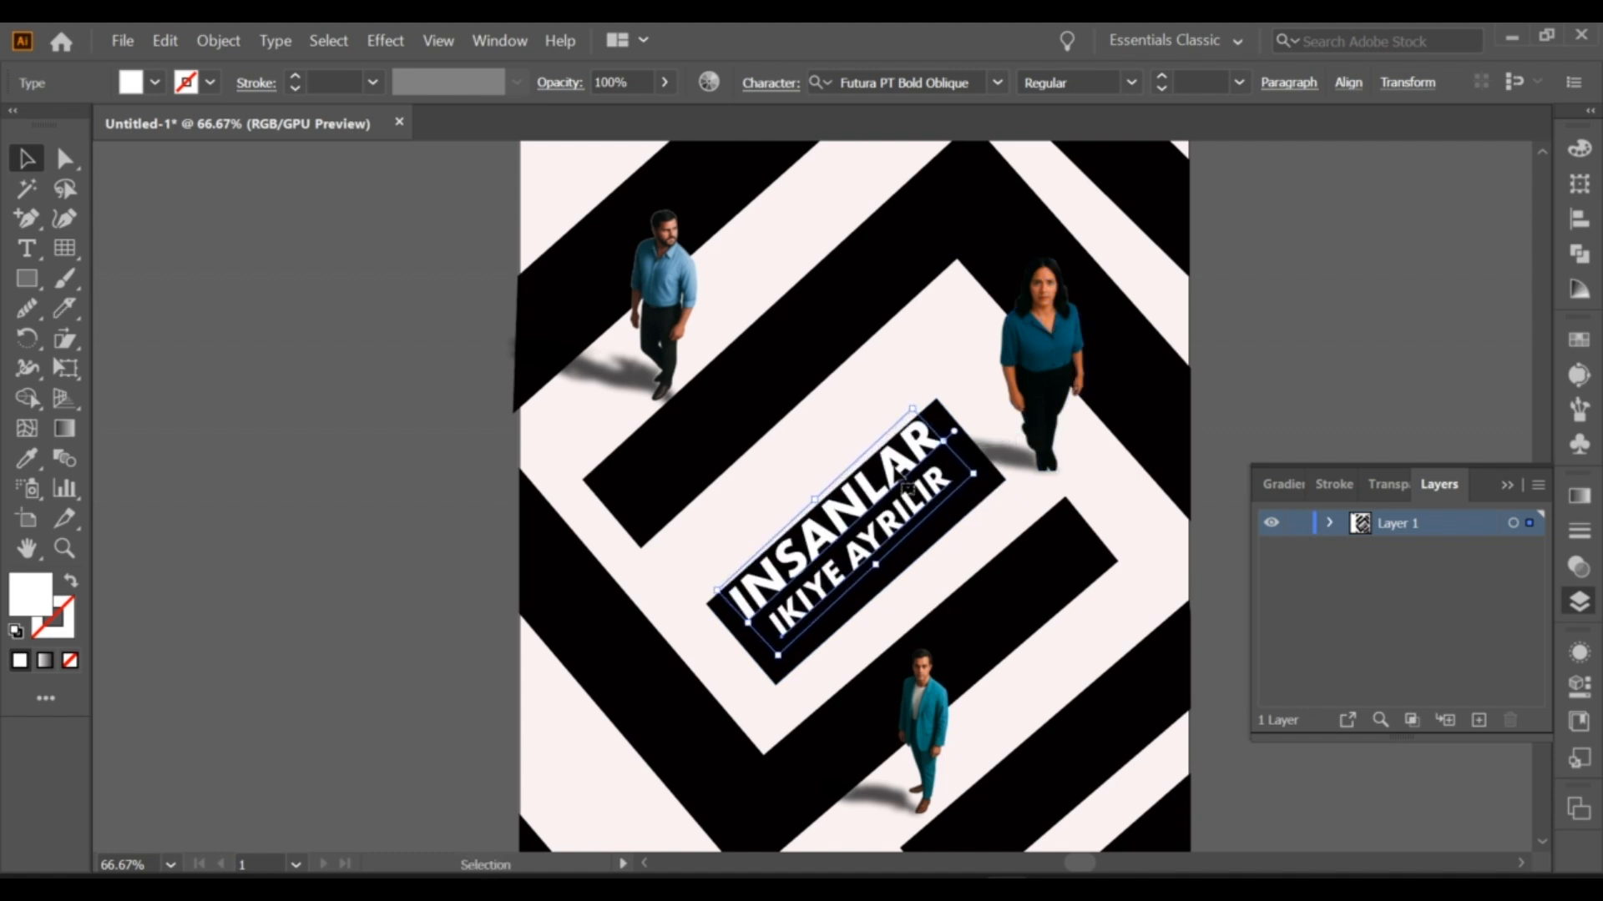
pyautogui.click(923, 565)
pyautogui.click(517, 466)
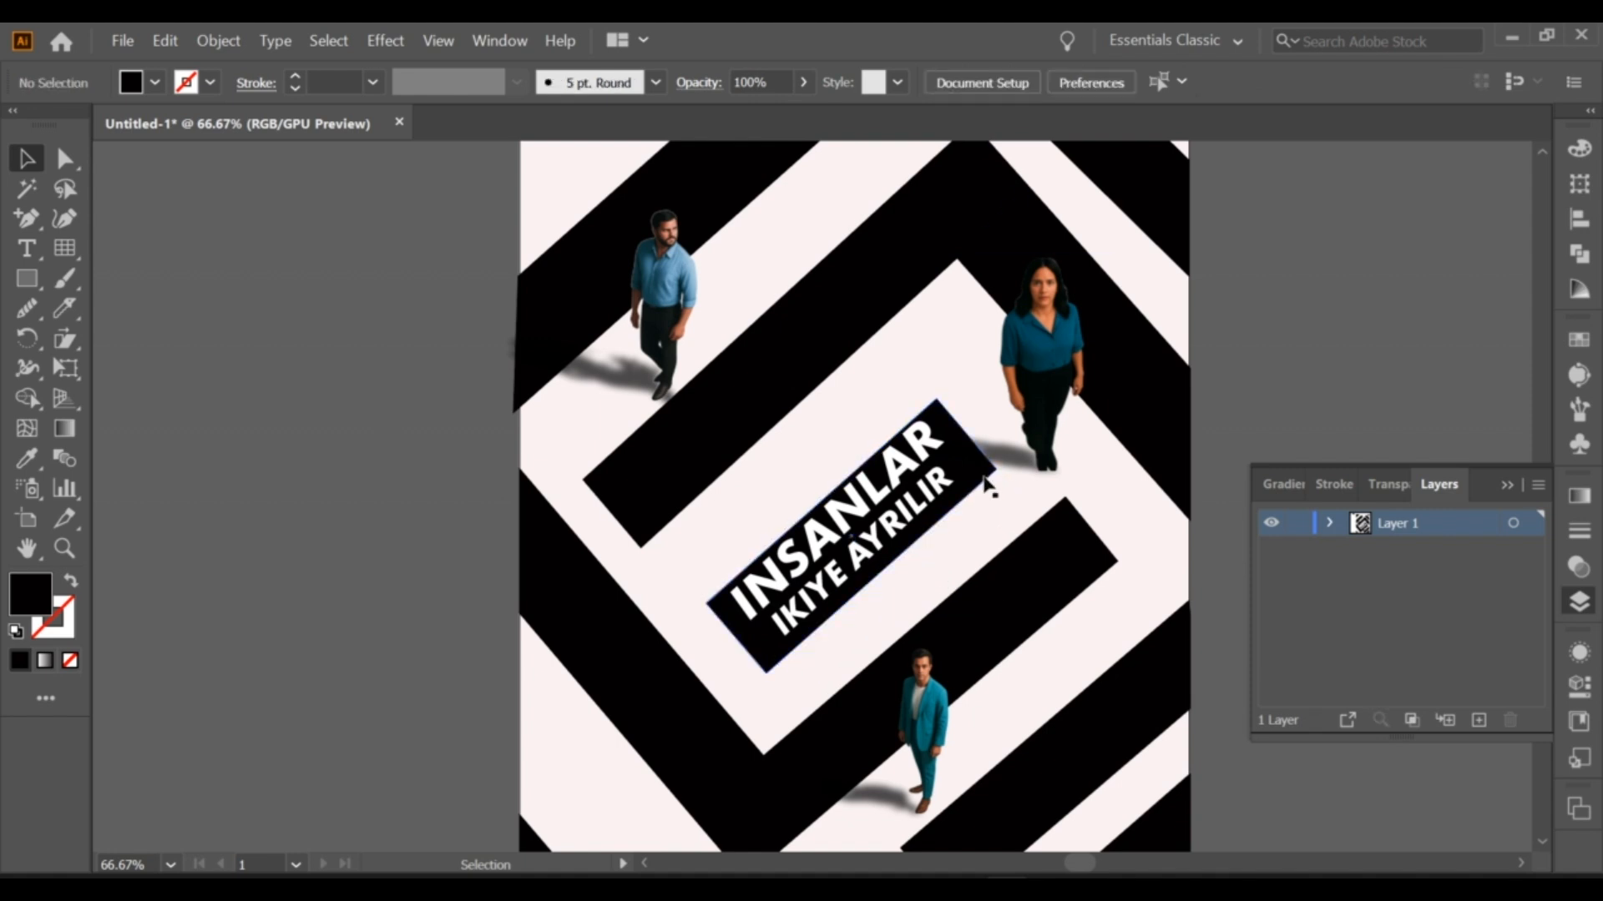
# Step: Adjust the right-hand corners of the two text lines with Free Transform to fit the bar's angle
pyautogui.click(914, 472)
pyautogui.press('e')
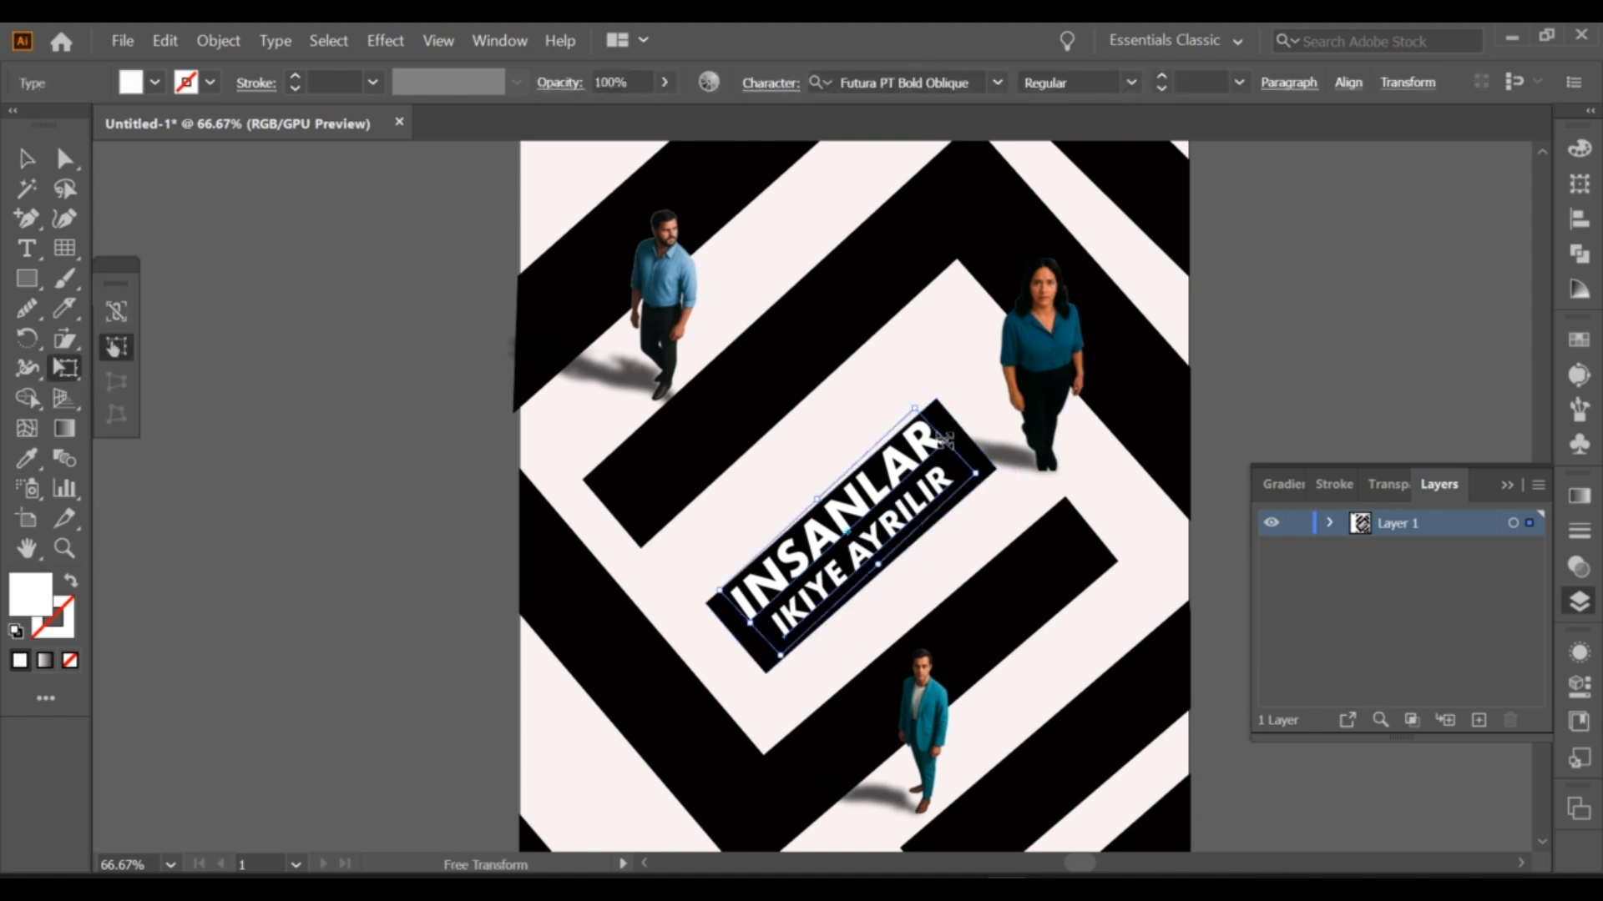
pyautogui.moveTo(944, 440); pyautogui.dragTo(923, 408)
pyautogui.moveTo(982, 477); pyautogui.dragTo(988, 478)
pyautogui.moveTo(917, 407); pyautogui.dragTo(924, 413)
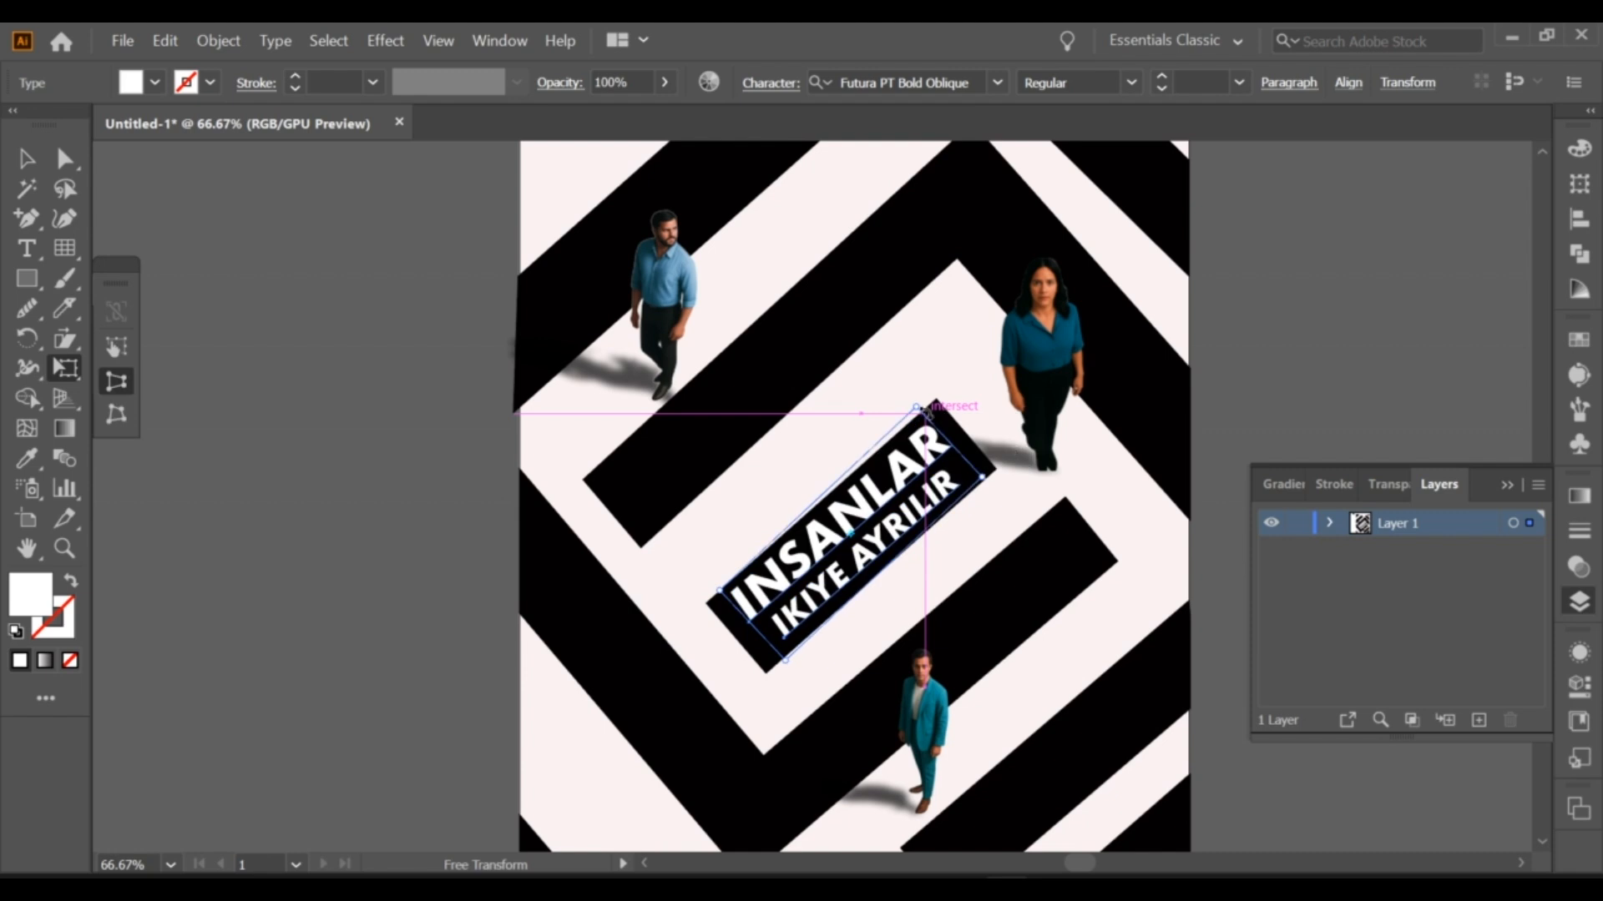
pyautogui.press('v')
pyautogui.click(263, 244)
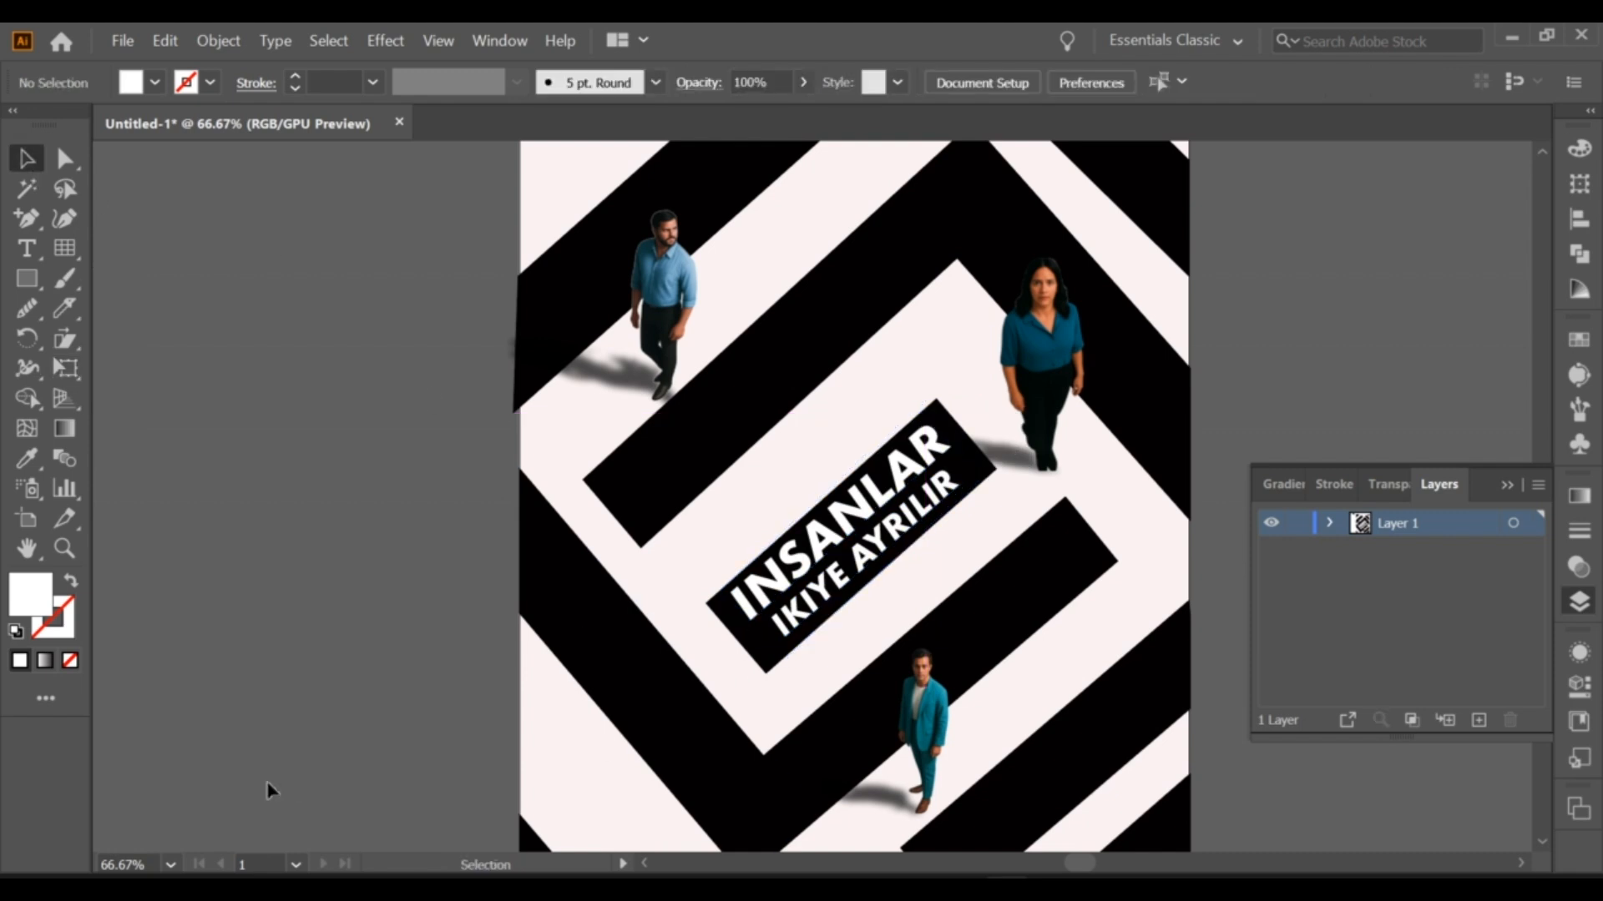
# Step: Change the font of both title lines to Impact
pyautogui.click(964, 442)
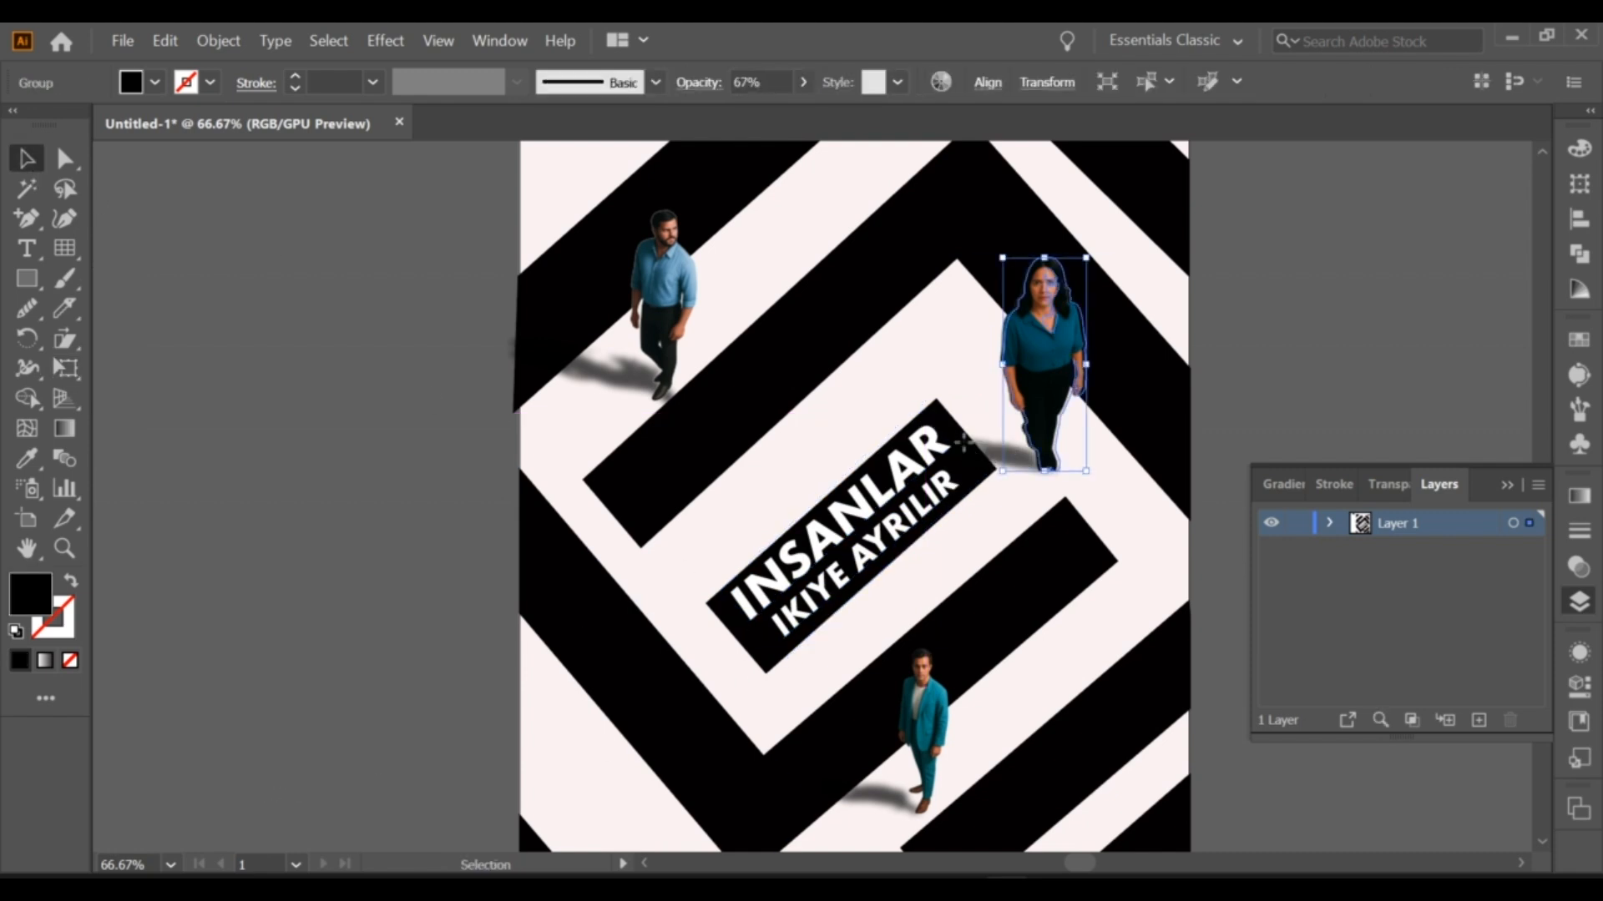
pyautogui.click(1502, 486)
pyautogui.scroll(2, 848, 465)
pyautogui.click(843, 447)
pyautogui.scroll(-1, 837, 443)
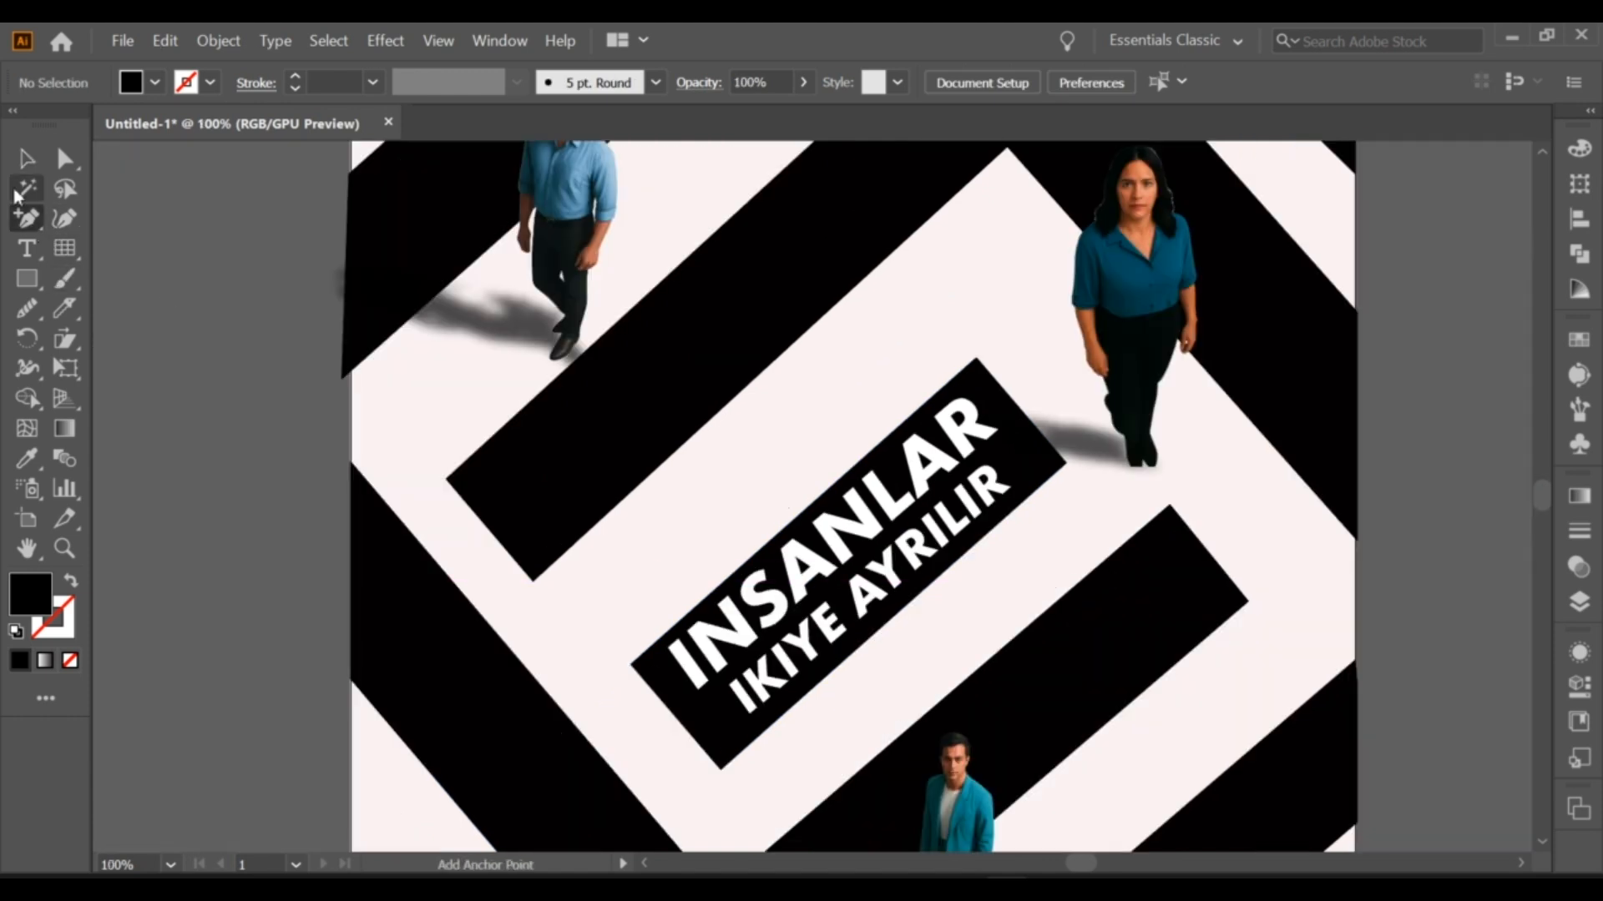
pyautogui.click(822, 583)
pyautogui.click(868, 83)
pyautogui.write('im')
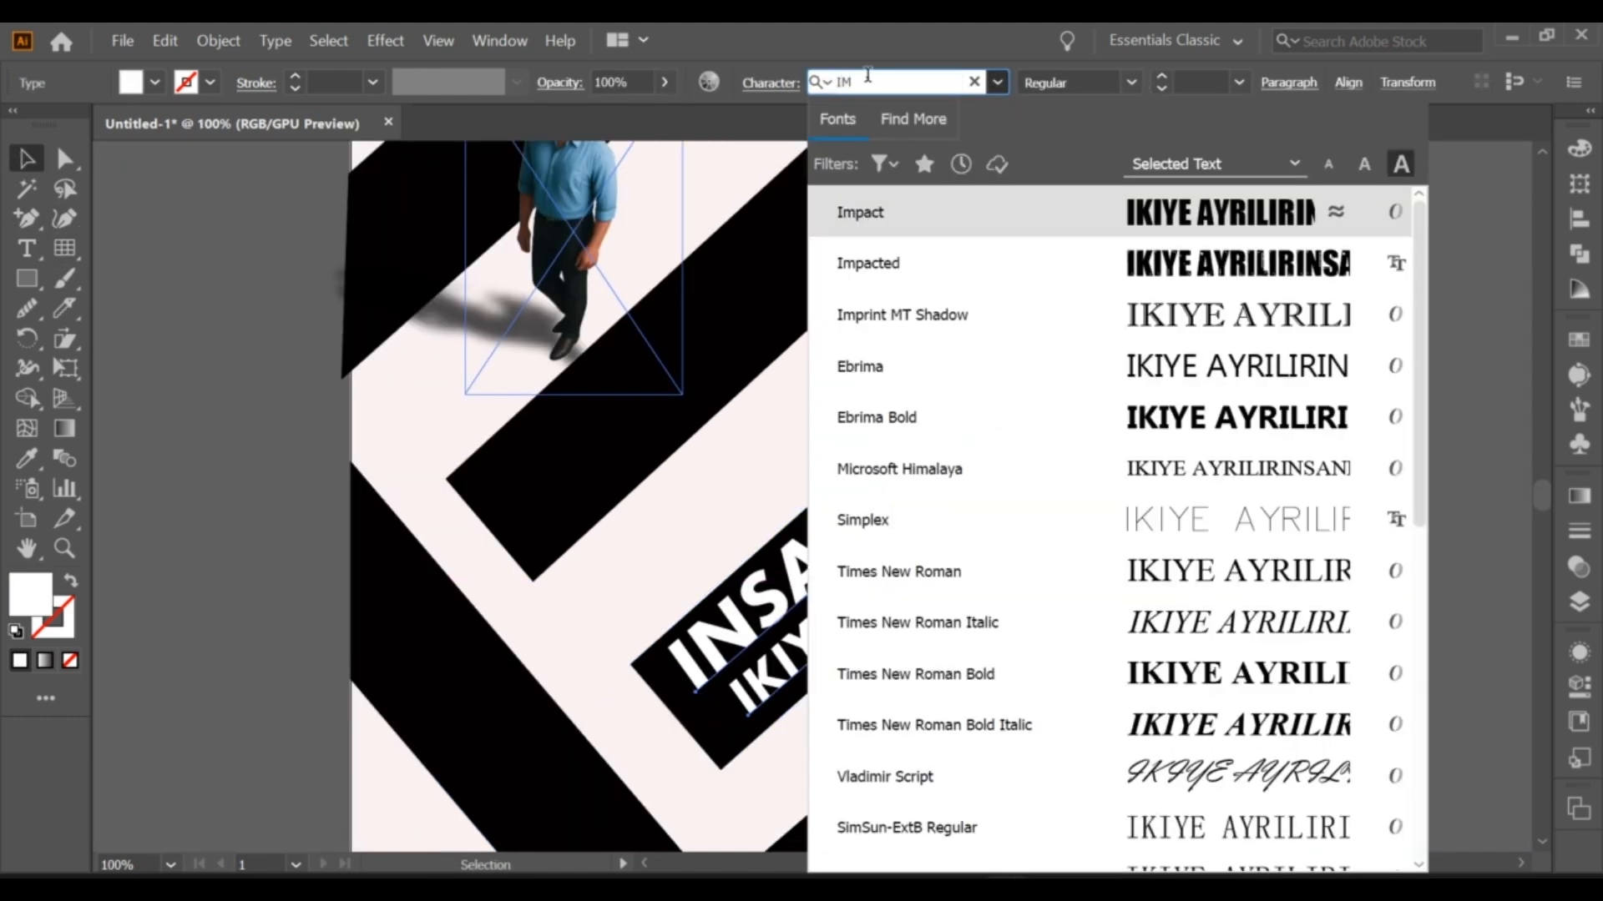
pyautogui.press('Return')
# Step: Adjust the placement and rotation of the two Impact lines on the central black bar
pyautogui.moveTo(912, 508); pyautogui.dragTo(973, 454)
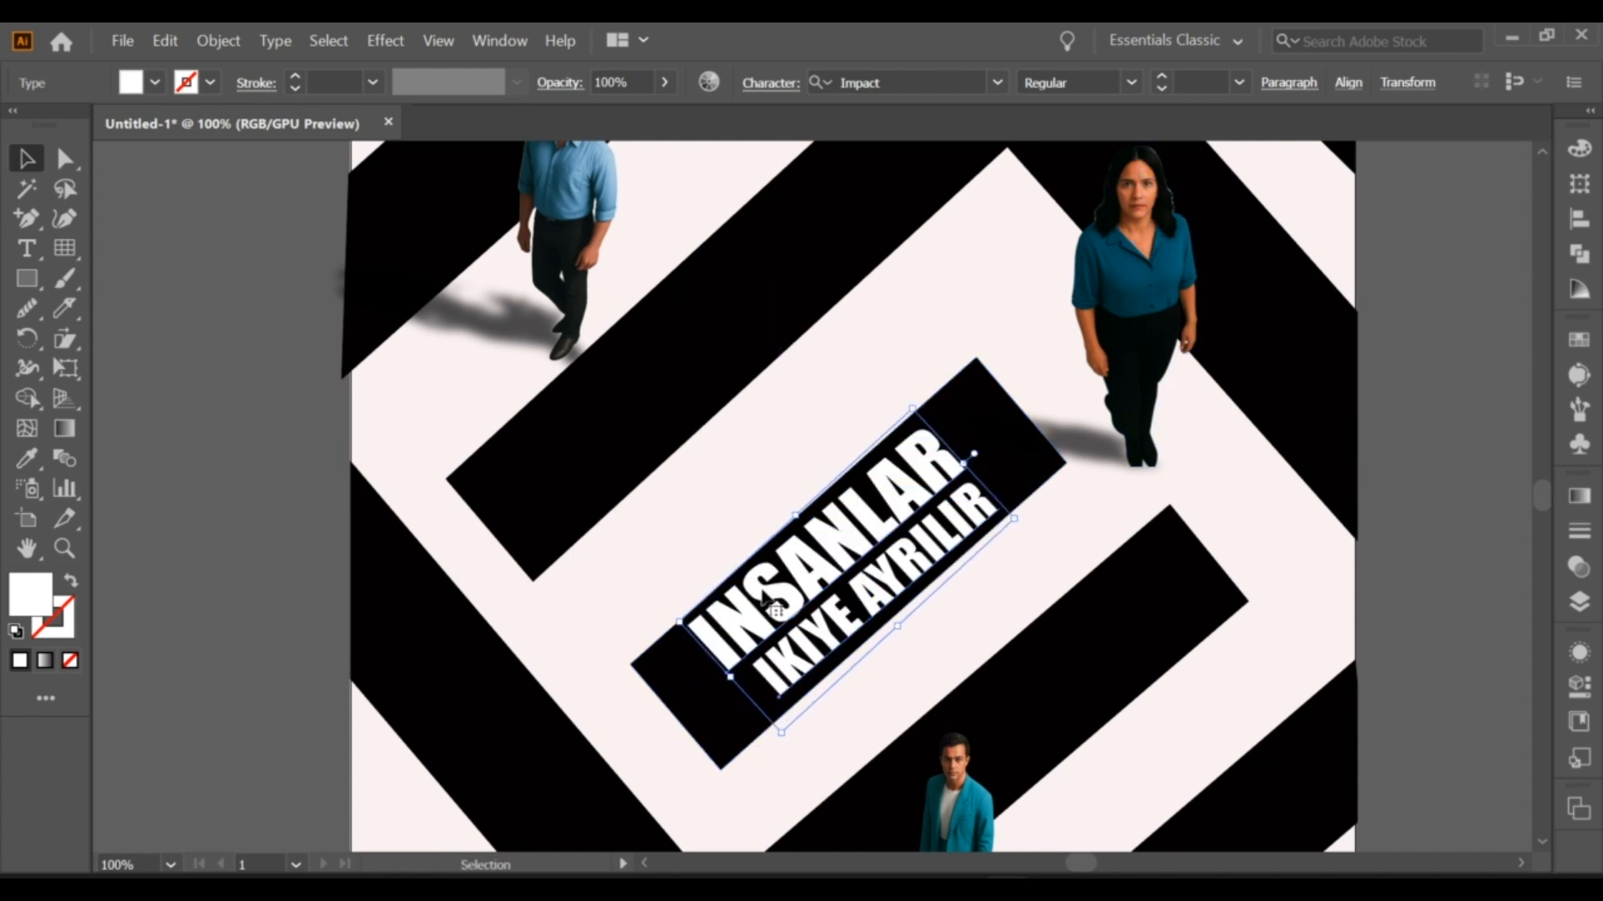
pyautogui.click(1132, 83)
pyautogui.click(996, 82)
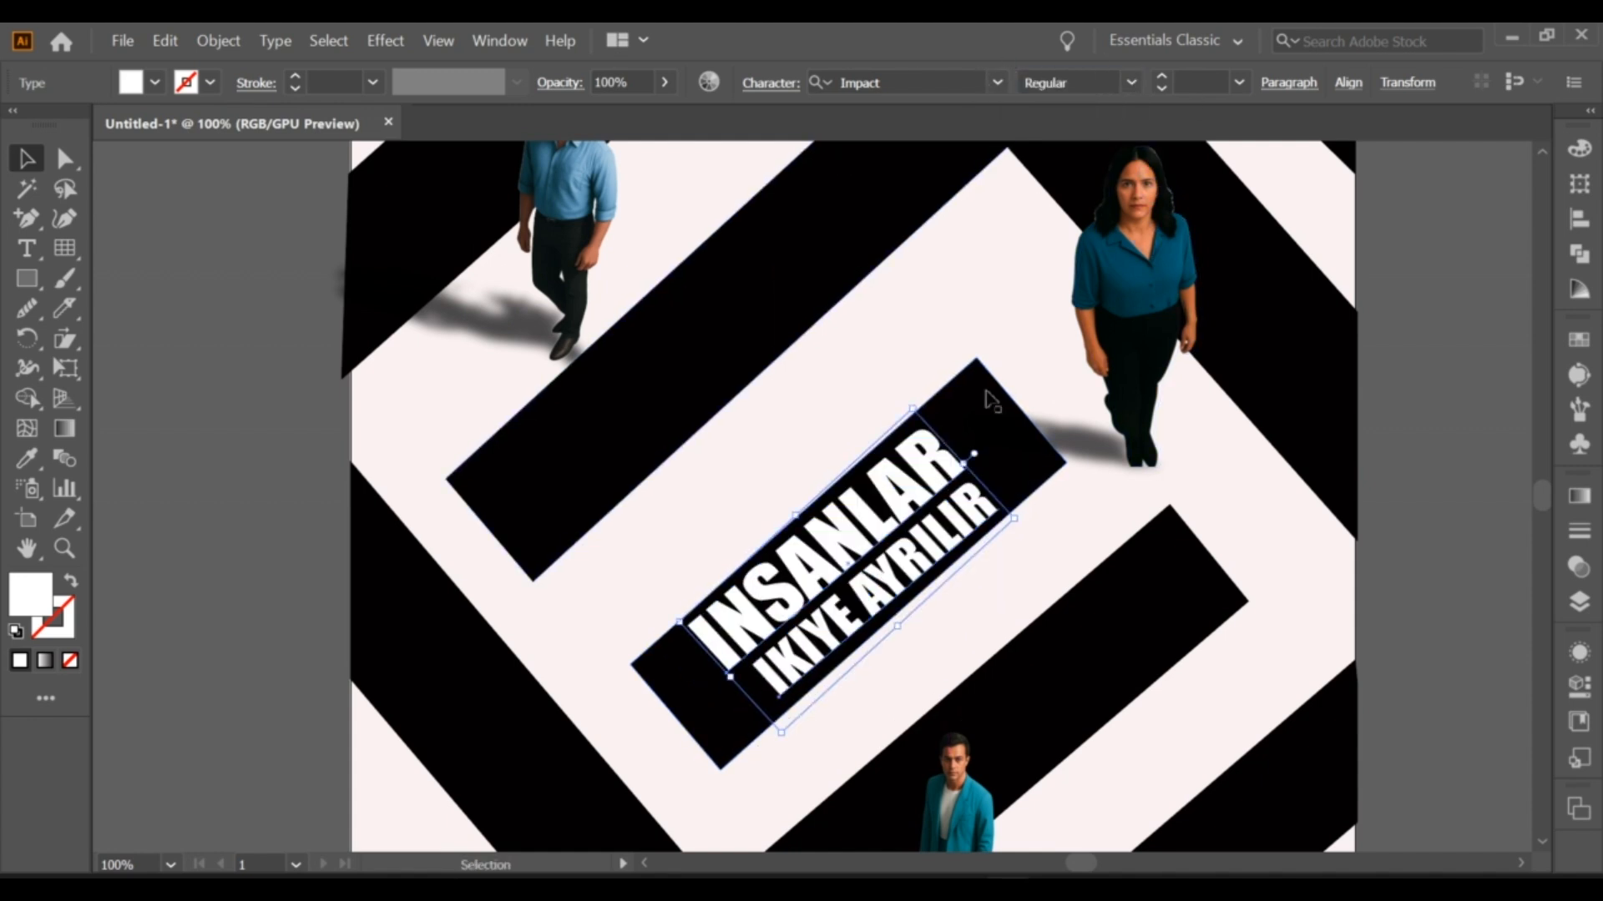
pyautogui.moveTo(724, 687); pyautogui.dragTo(720, 682)
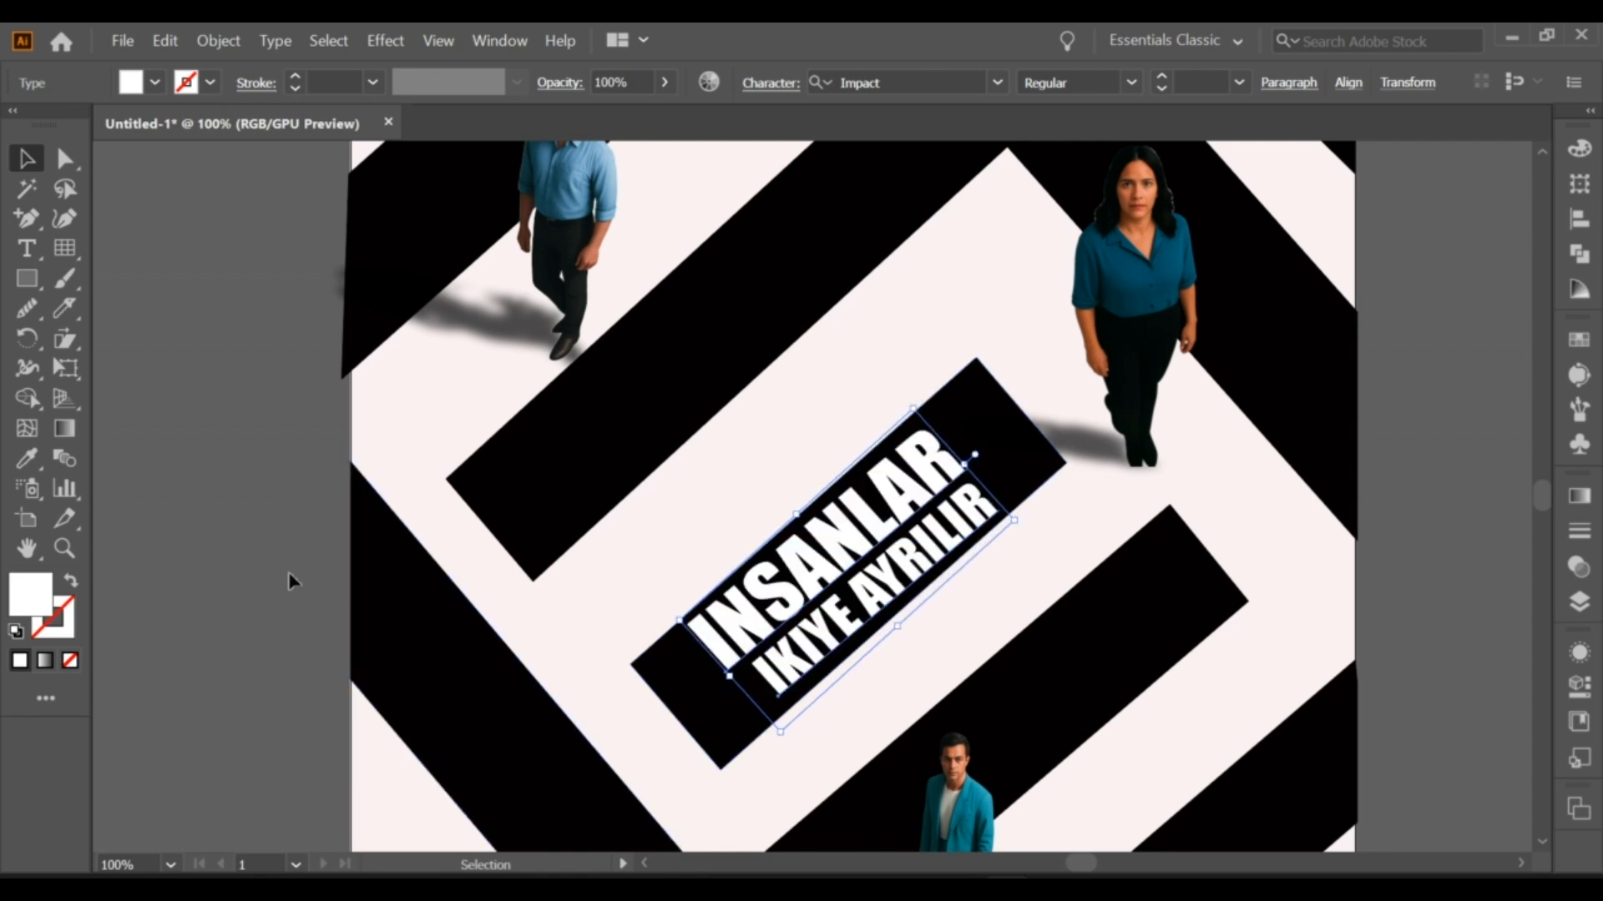
pyautogui.click(287, 559)
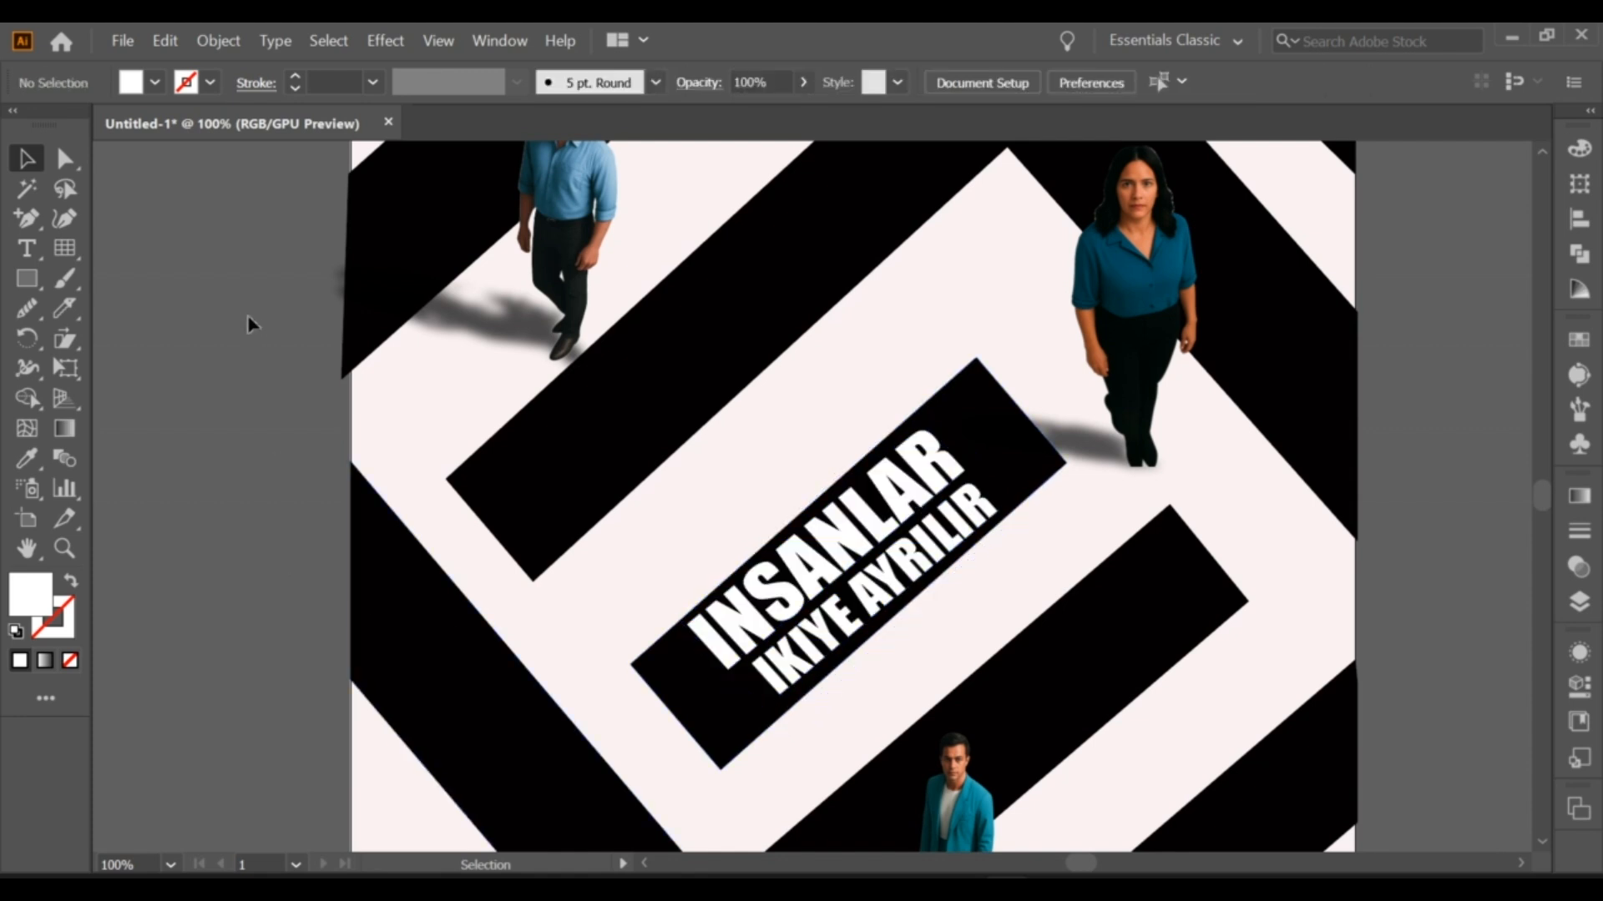
# Step: Draw a steep straight Pen line about 67 pt long across the middle letters of INSANLAR
pyautogui.moveTo(27, 220); pyautogui.dragTo(104, 219)
pyautogui.scroll(3, 815, 590)
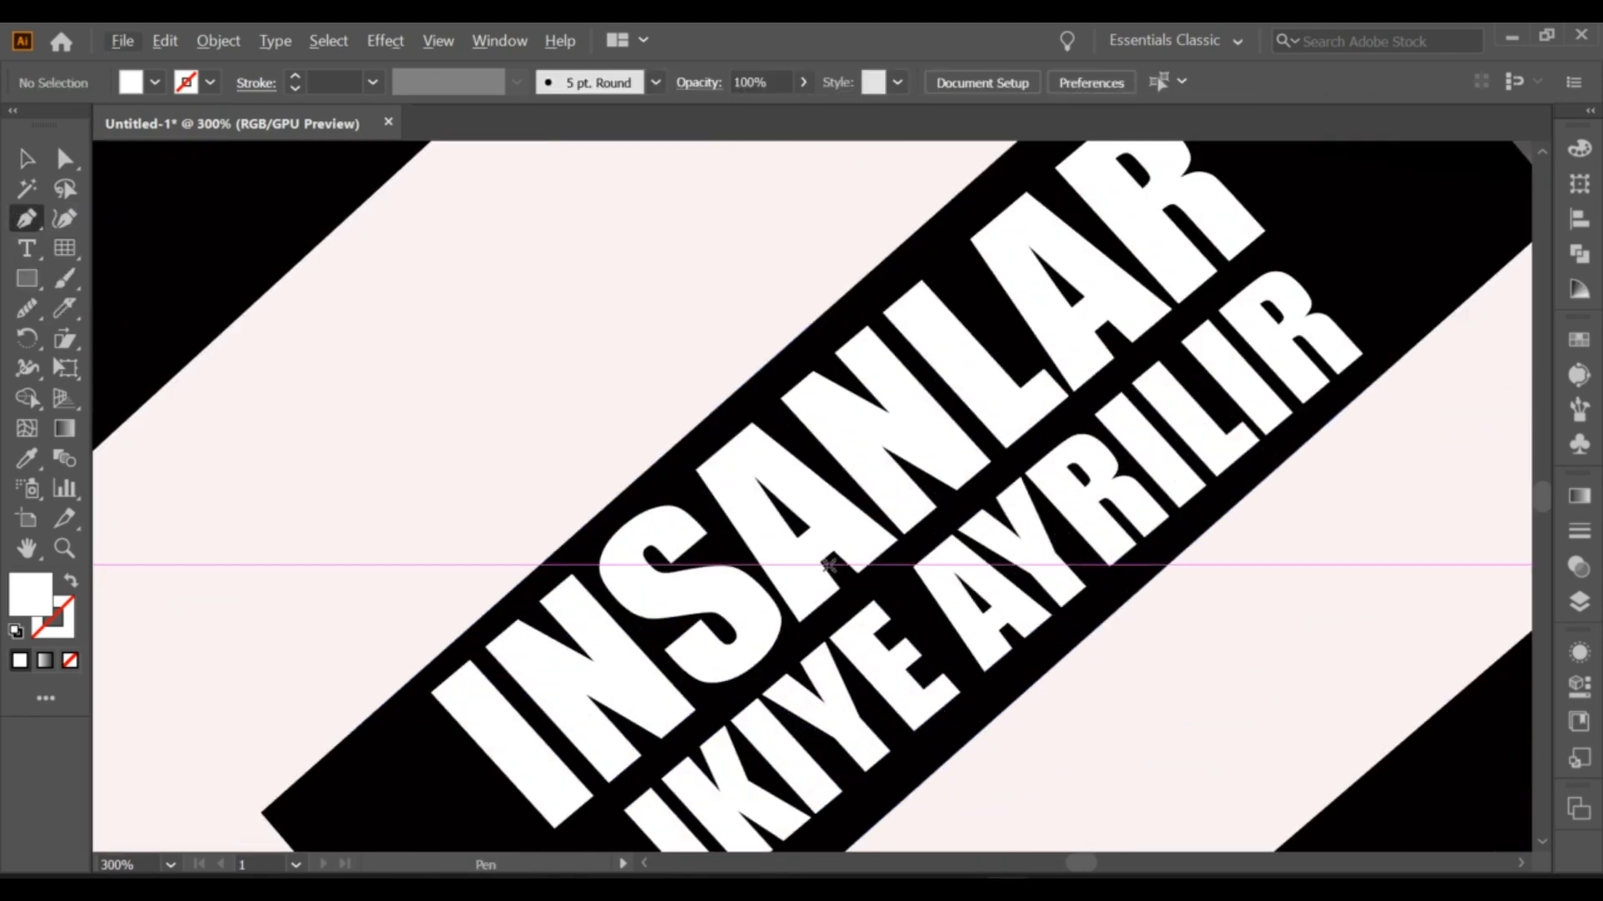
pyautogui.click(828, 565)
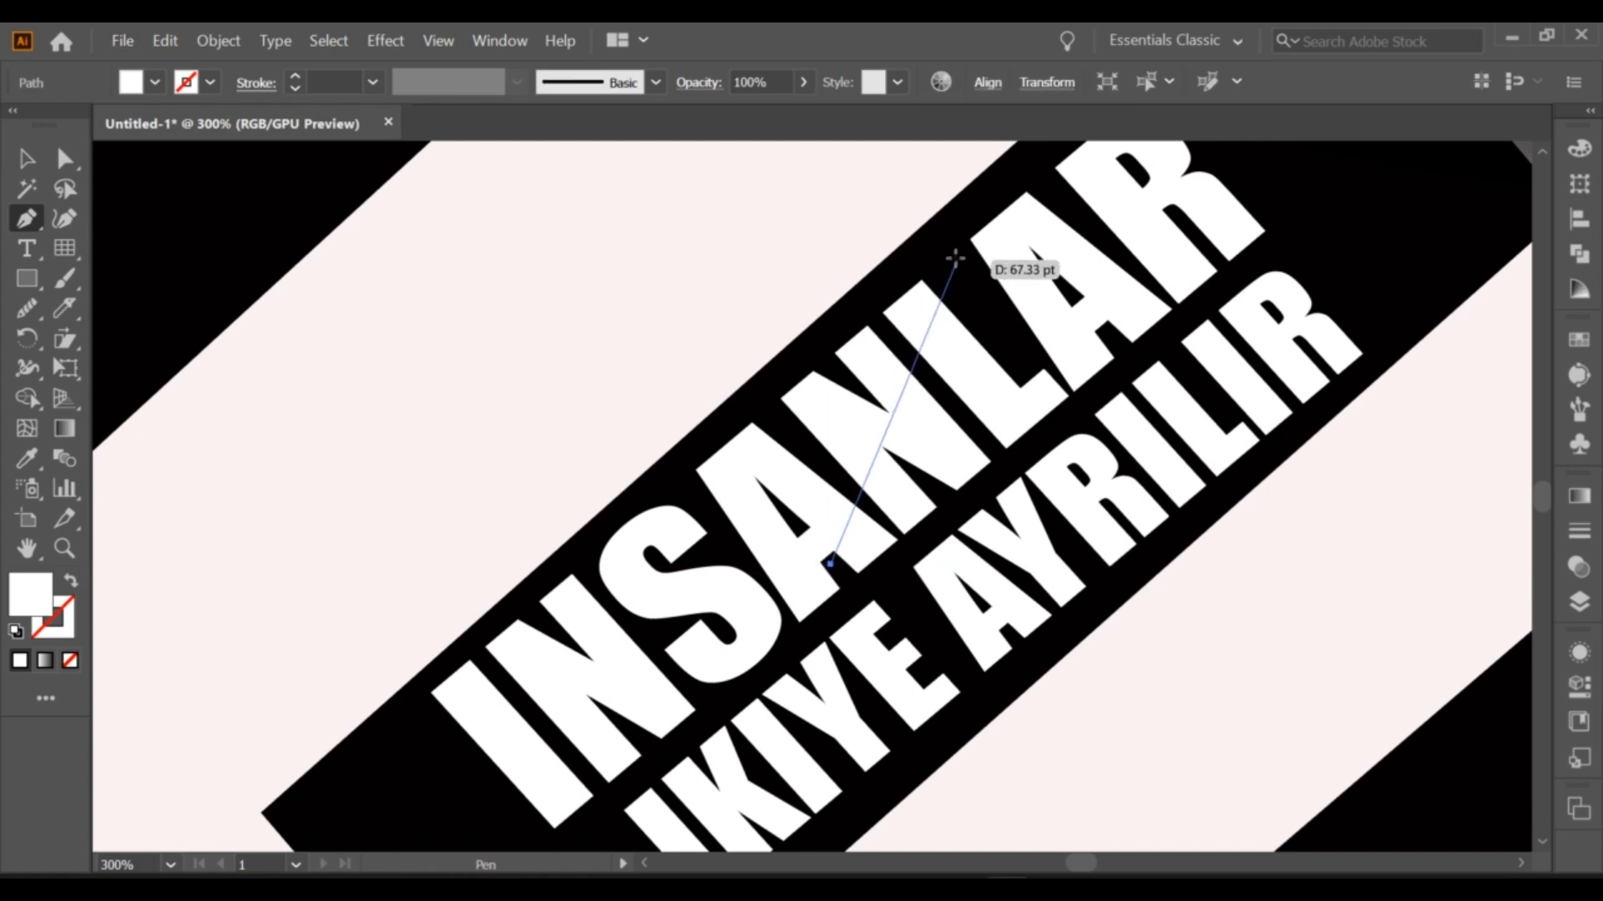
pyautogui.click(955, 258)
# Step: Convert the two title lines to outlines
pyautogui.click(29, 158)
pyautogui.keyDown('shift'); pyautogui.click(833, 437); pyautogui.keyUp('shift')
pyautogui.rightClick(833, 437)
pyautogui.click(593, 397)
pyautogui.click(807, 708)
pyautogui.rightClick(807, 708)
pyautogui.click(865, 454)
# Step: Split the outlined INSANLAR lettering along the steep line across its middle letters with the Shape Builder
pyautogui.keyDown('shift'); pyautogui.click(916, 359); pyautogui.keyUp('shift')
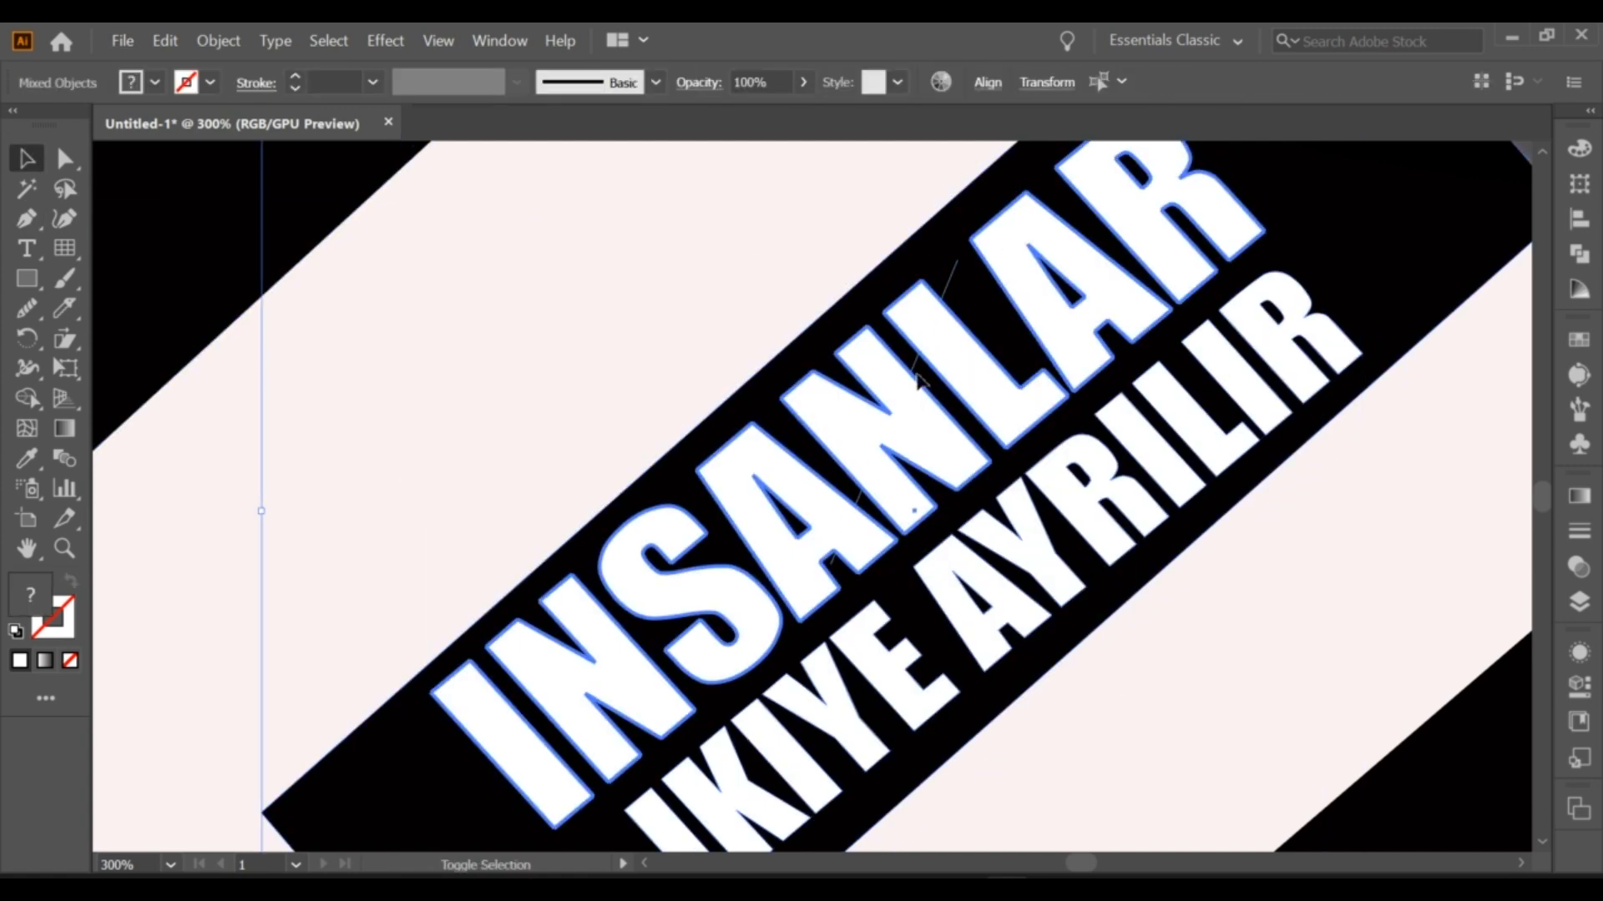
pyautogui.hotkey('ctrl', 'shift', 'a')
pyautogui.click(916, 357)
pyautogui.keyDown('shift'); pyautogui.click(938, 367); pyautogui.keyUp('shift')
pyautogui.click(28, 399)
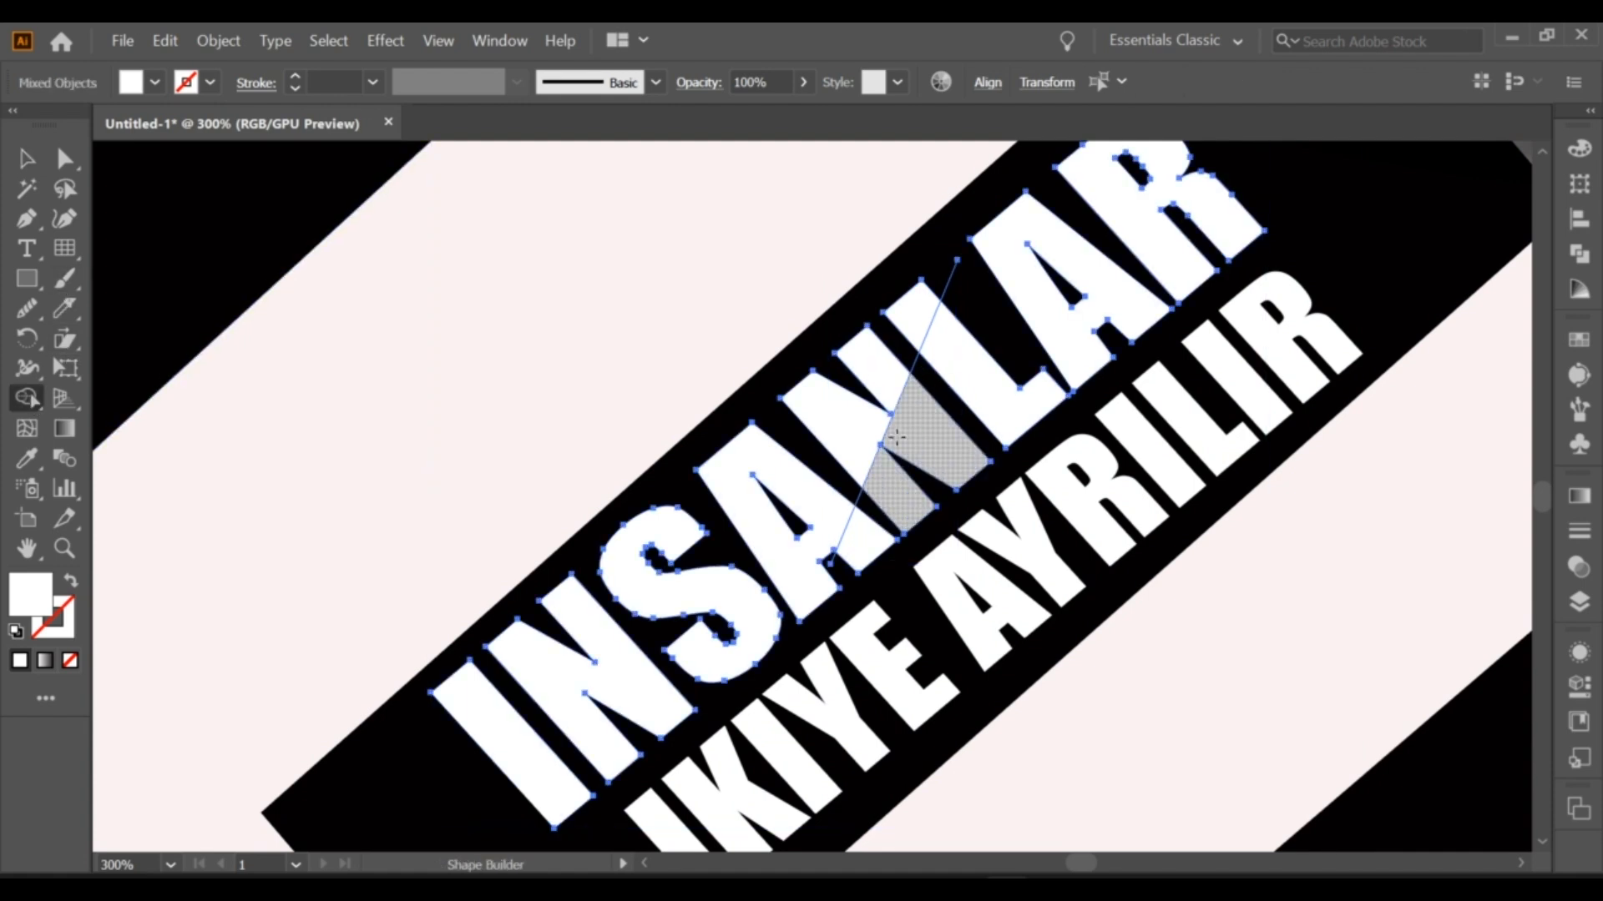
pyautogui.click(27, 158)
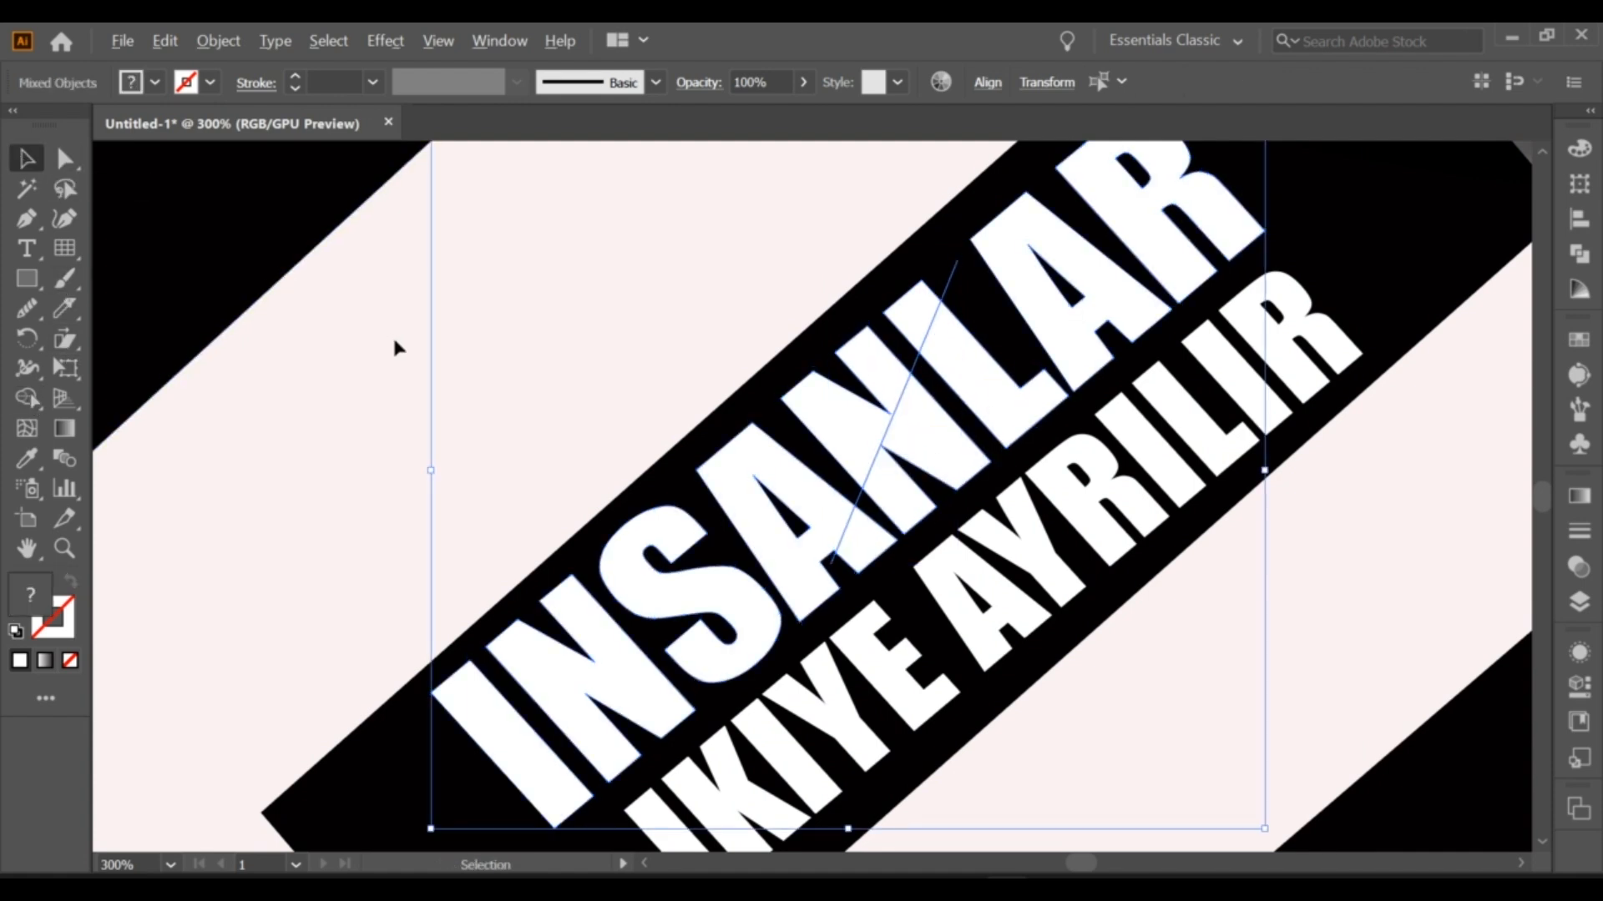
# Step: Ungroup the split INSANLAR lettering into separate letter pieces
pyautogui.hotkey('ctrl', '-')
pyautogui.hotkey('ctrl', 'g')
pyautogui.rightClick(792, 430)
pyautogui.click(873, 595)
# Step: Shift the letter pieces beyond the cut slightly to the right, opening a narrow diagonal gap, and adjust the final letters to match
pyautogui.click(758, 487)
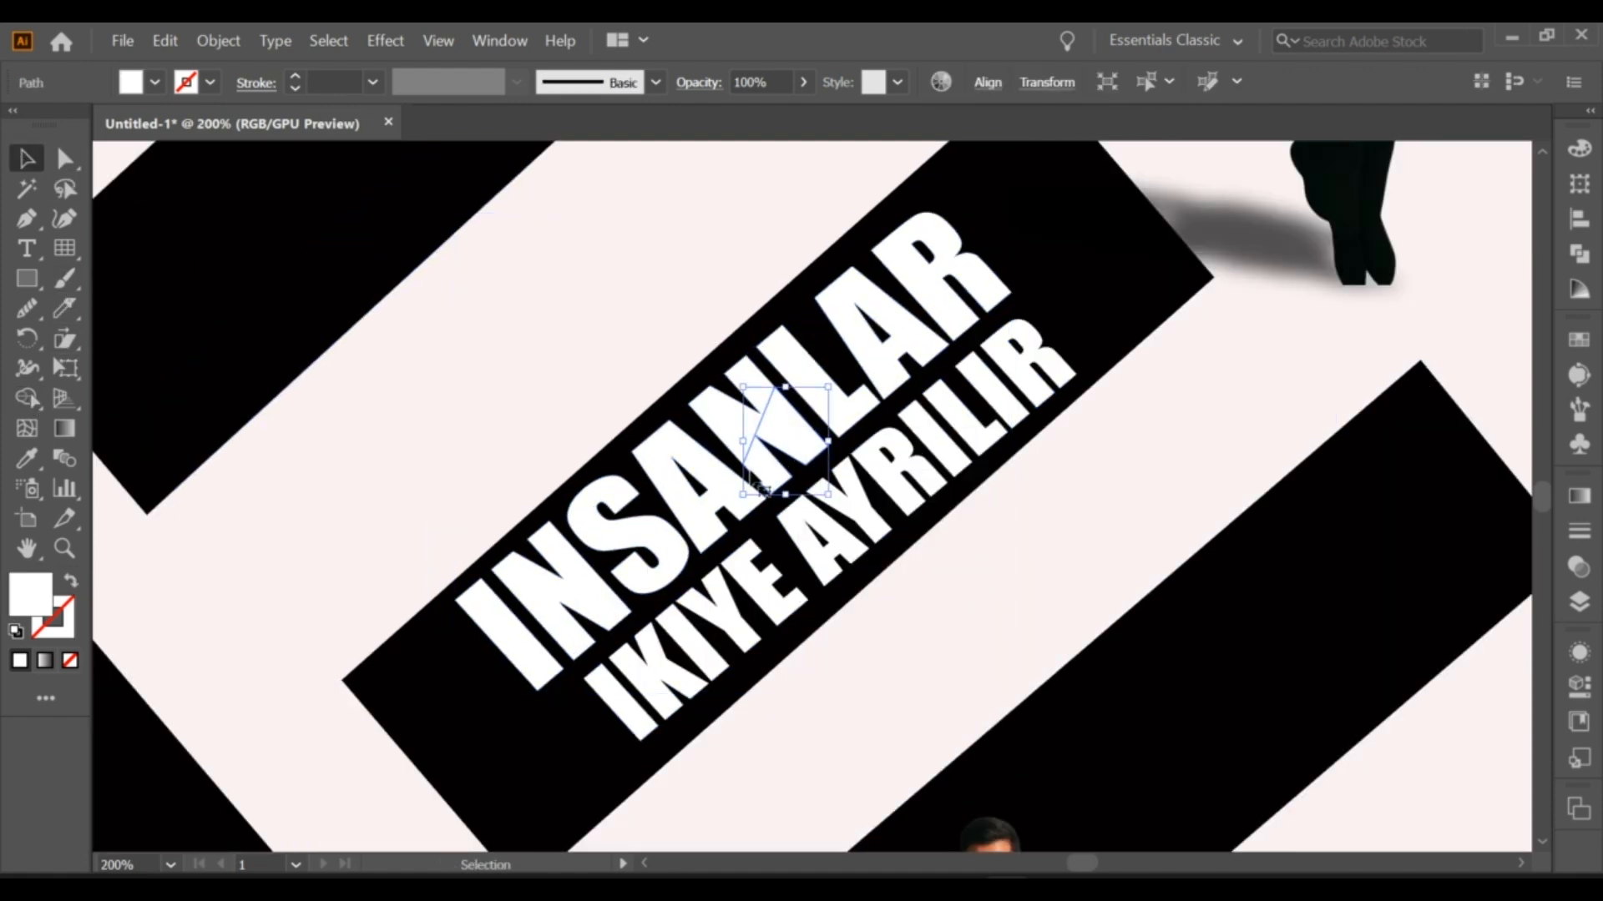
pyautogui.click(839, 422)
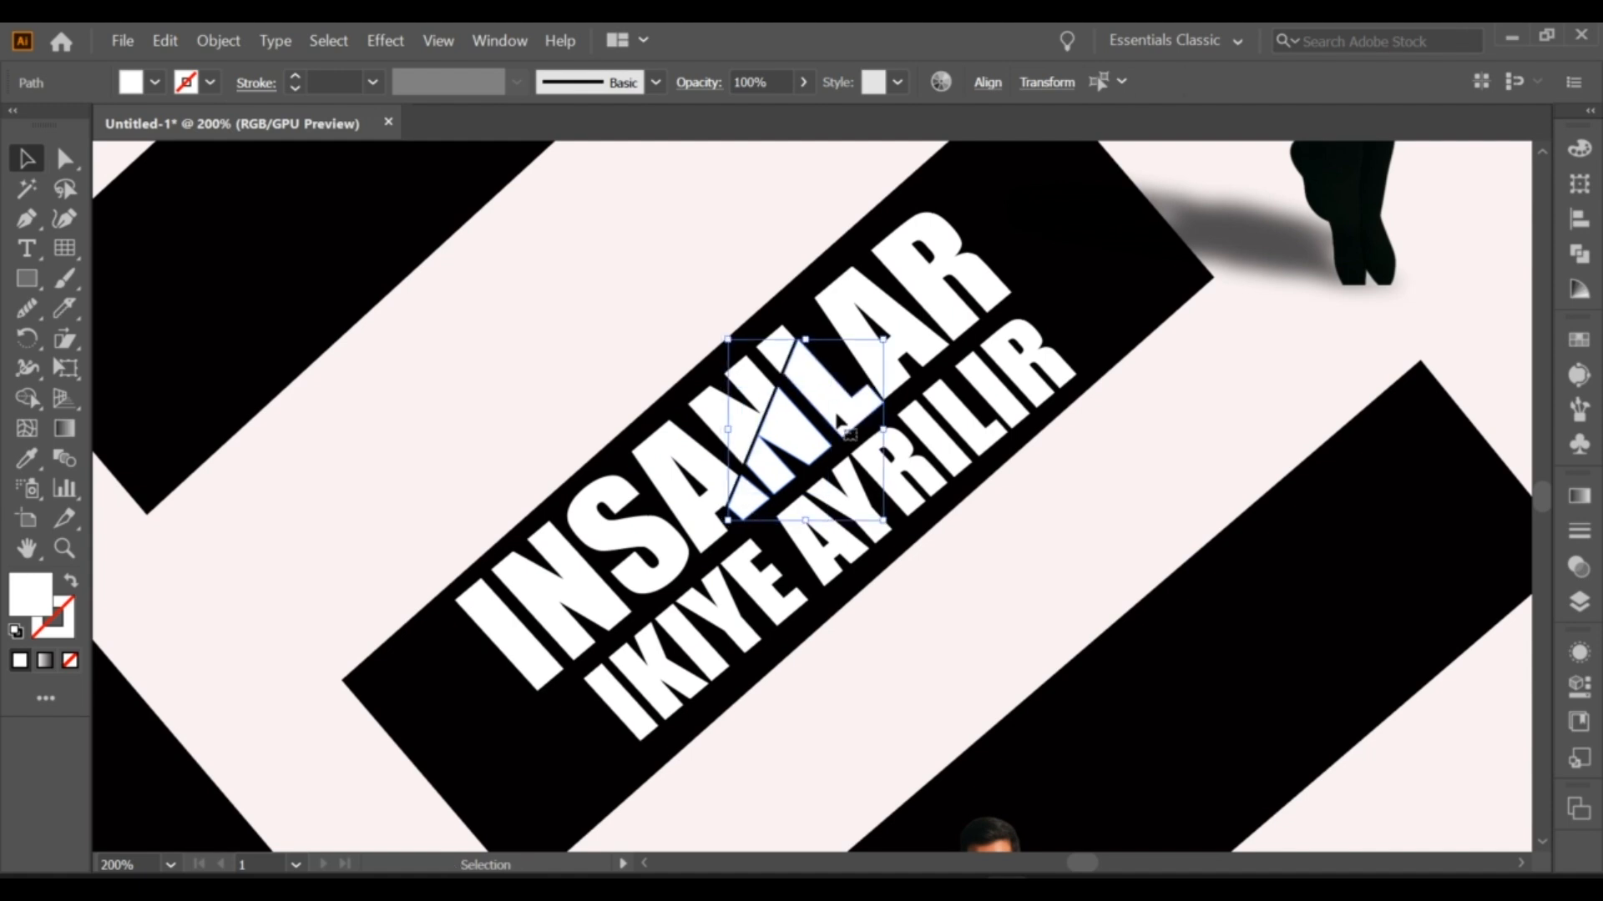
pyautogui.press('Right')
pyautogui.press('Right')
pyautogui.press('Right')
pyautogui.press('Right')
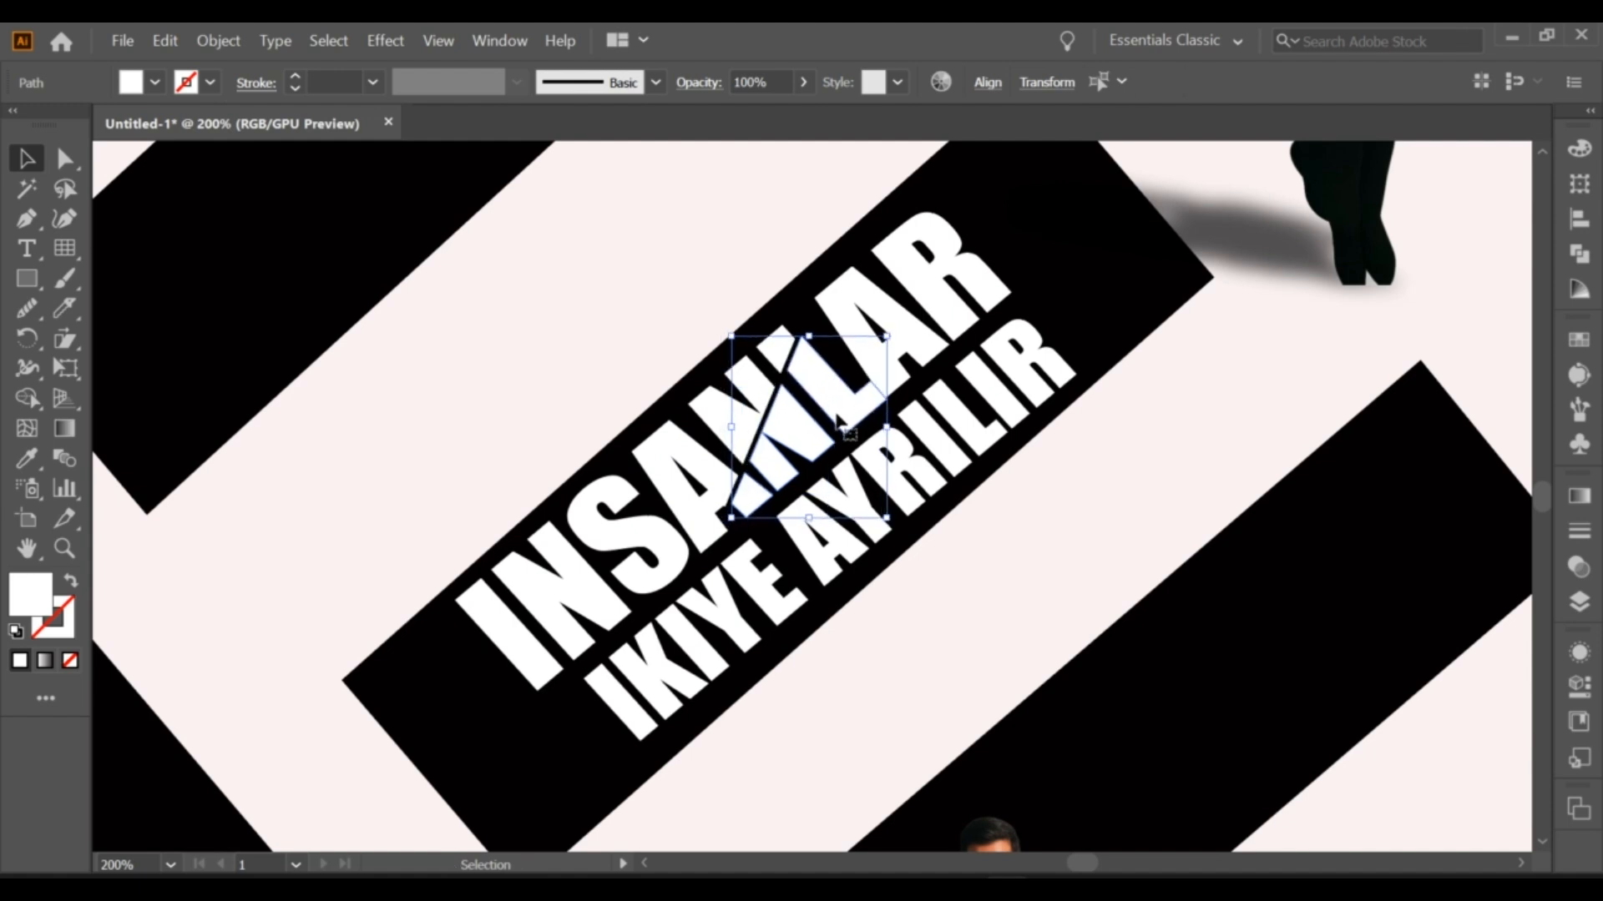
pyautogui.moveTo(836, 417); pyautogui.dragTo(809, 396)
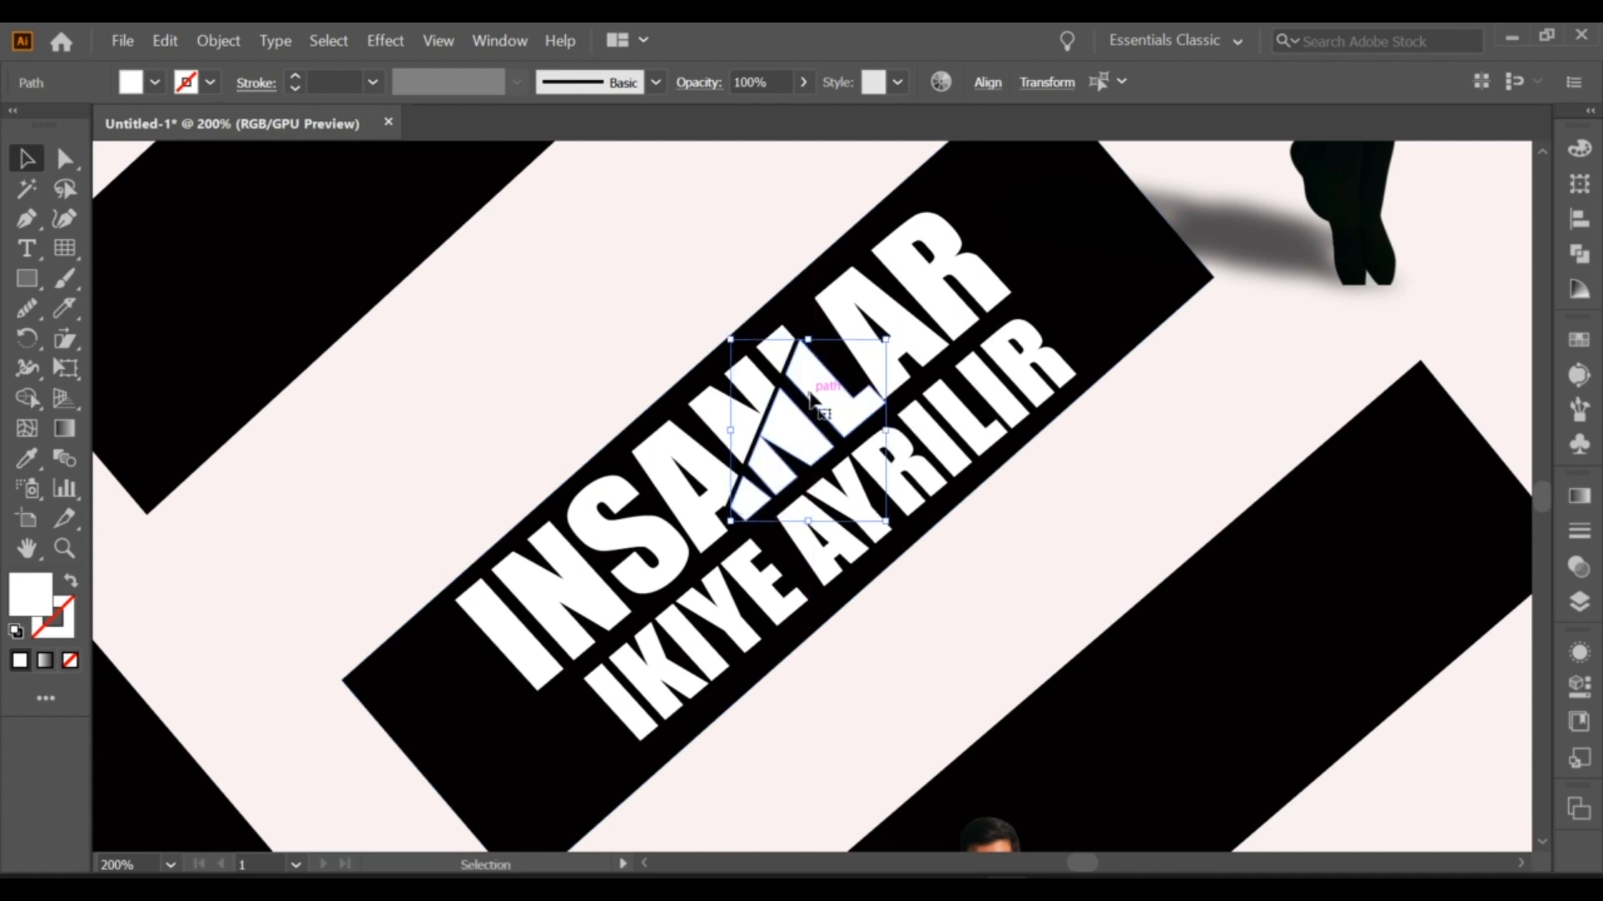
pyautogui.click(868, 302)
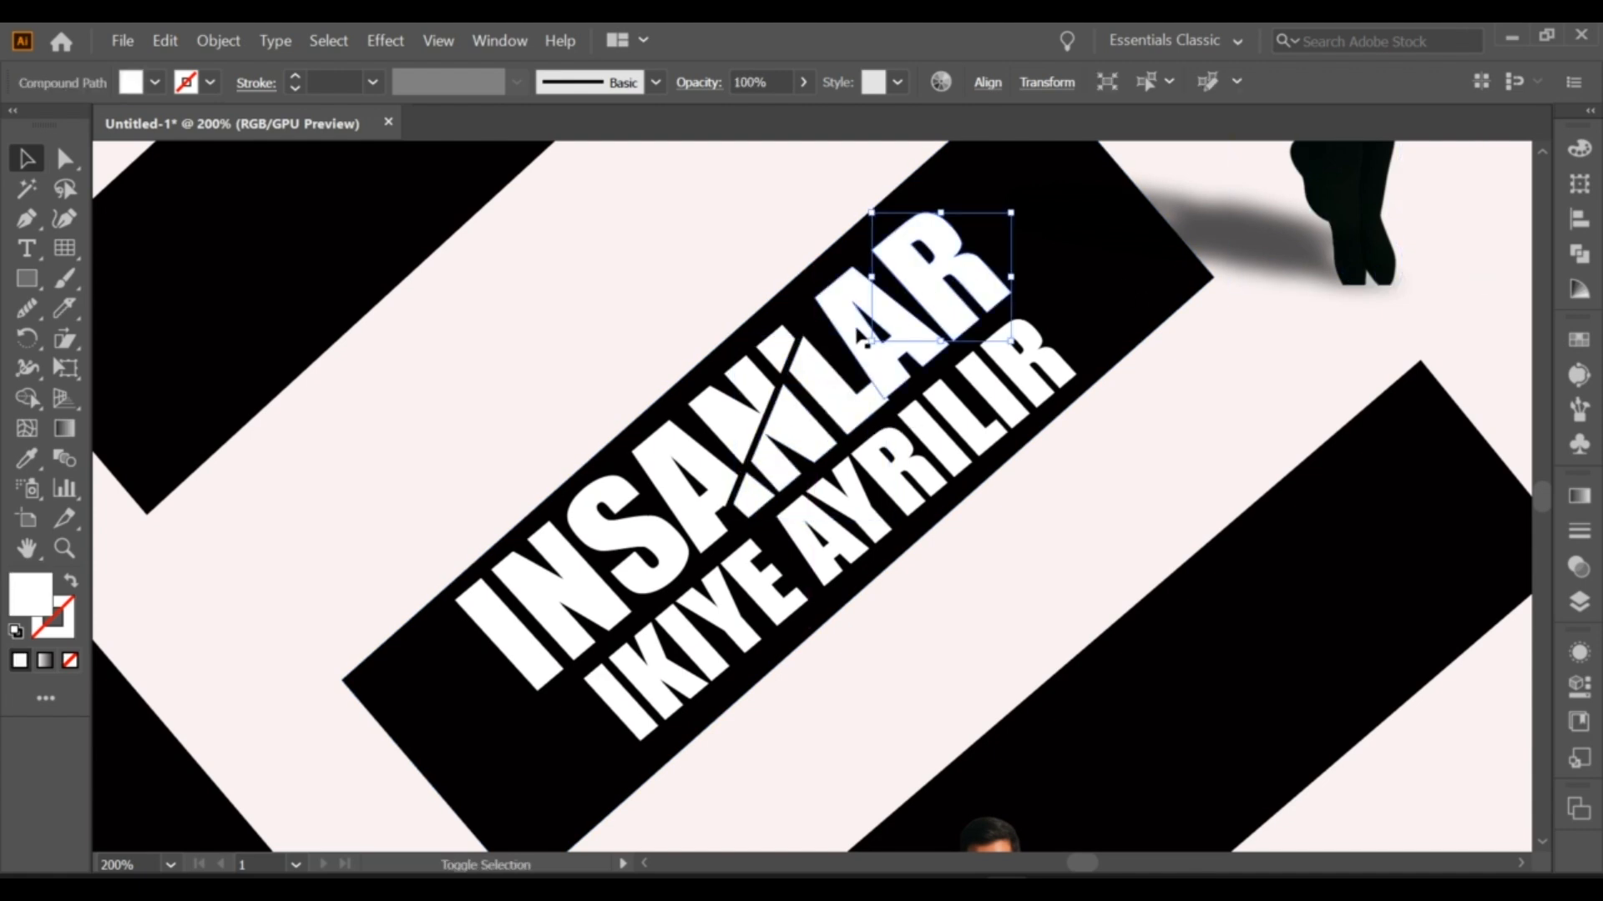
pyautogui.moveTo(908, 292); pyautogui.dragTo(921, 281)
# Step: Add a small text object with the first actor's first name on the empty canvas beside the poster
pyautogui.click(1242, 280)
pyautogui.scroll(-3, 1121, 389)
pyautogui.moveTo(1120, 389); pyautogui.dragTo(1025, 416)
pyautogui.scroll(-1, 1025, 415)
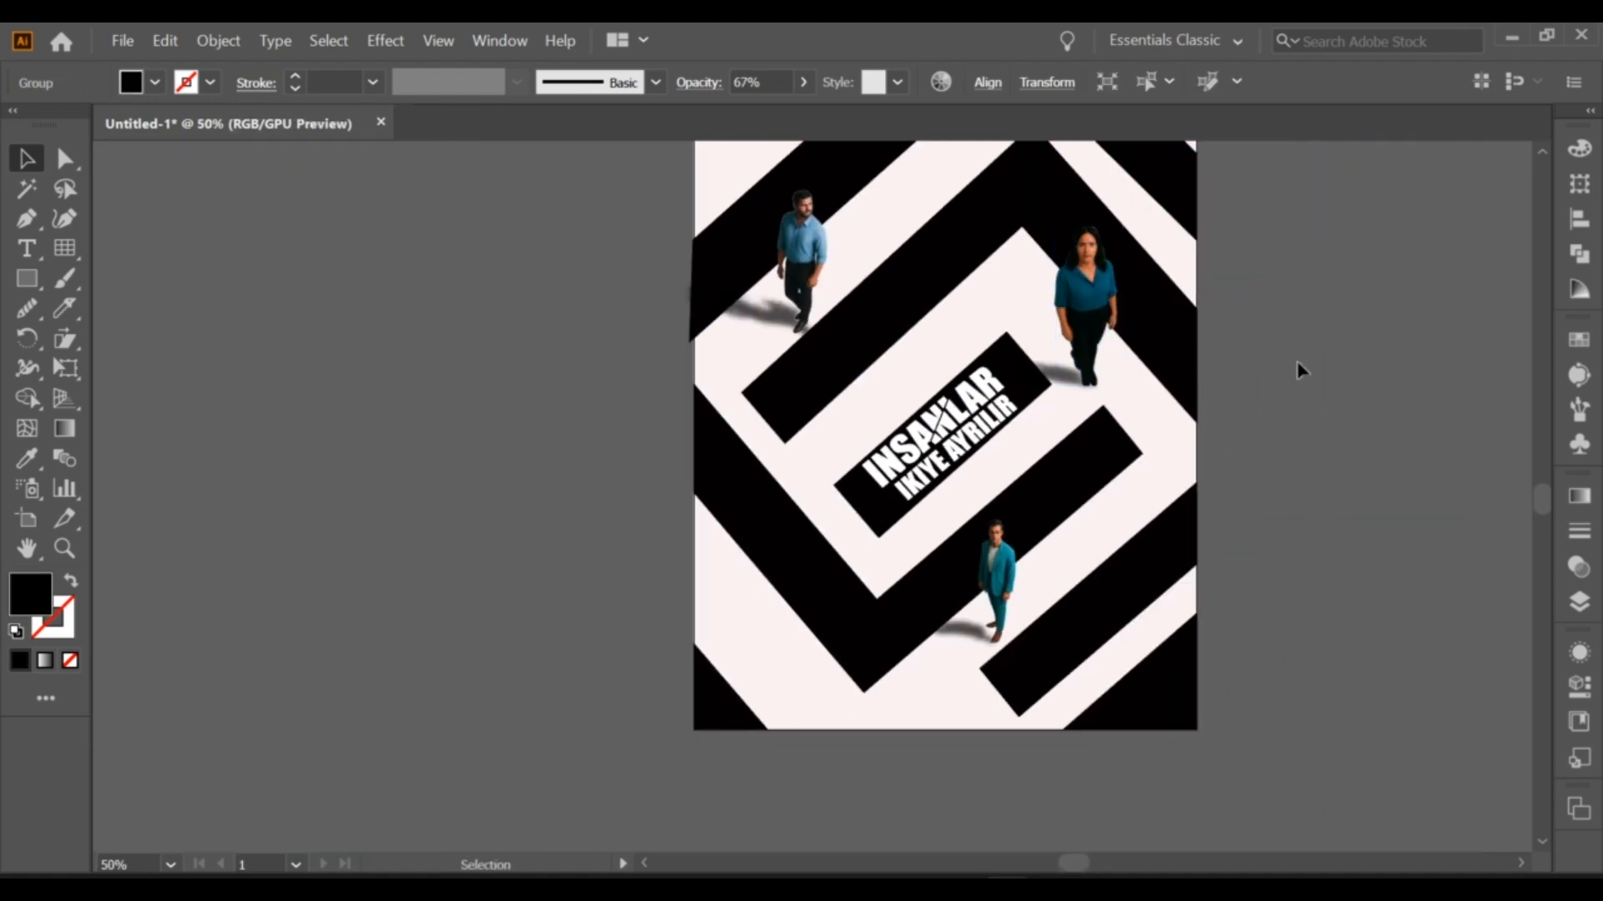
pyautogui.click(1299, 368)
pyautogui.scroll(1, 1185, 386)
pyautogui.press('t')
pyautogui.click(282, 414)
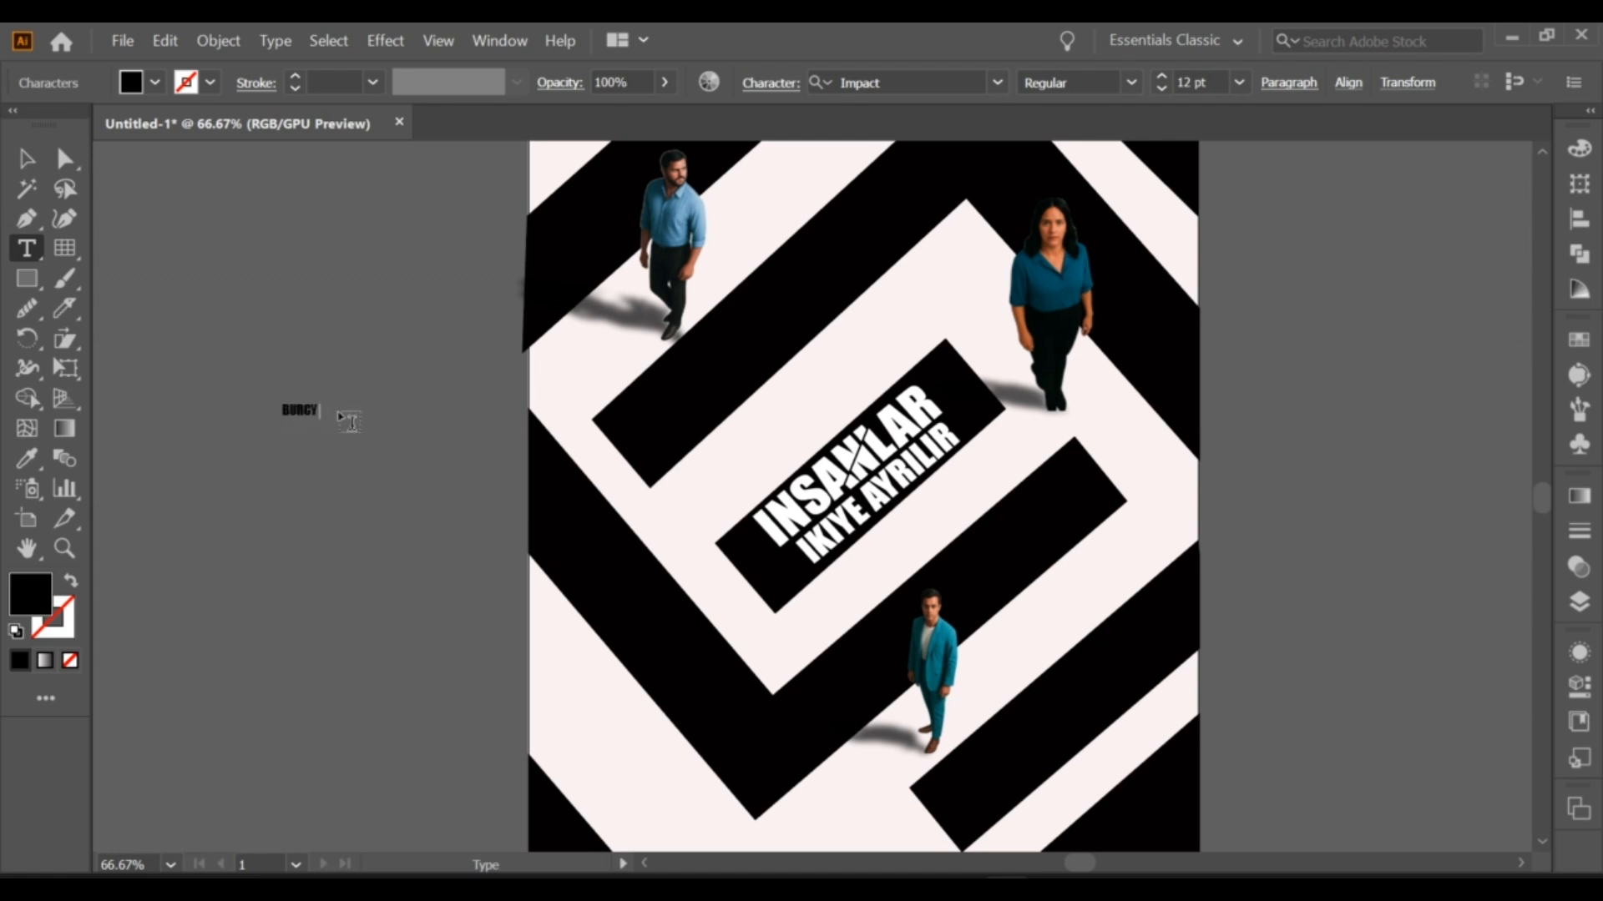
pyautogui.press('Escape')
# Step: Change the font of the first-name text to Montserrat SemiBold
pyautogui.click(768, 82)
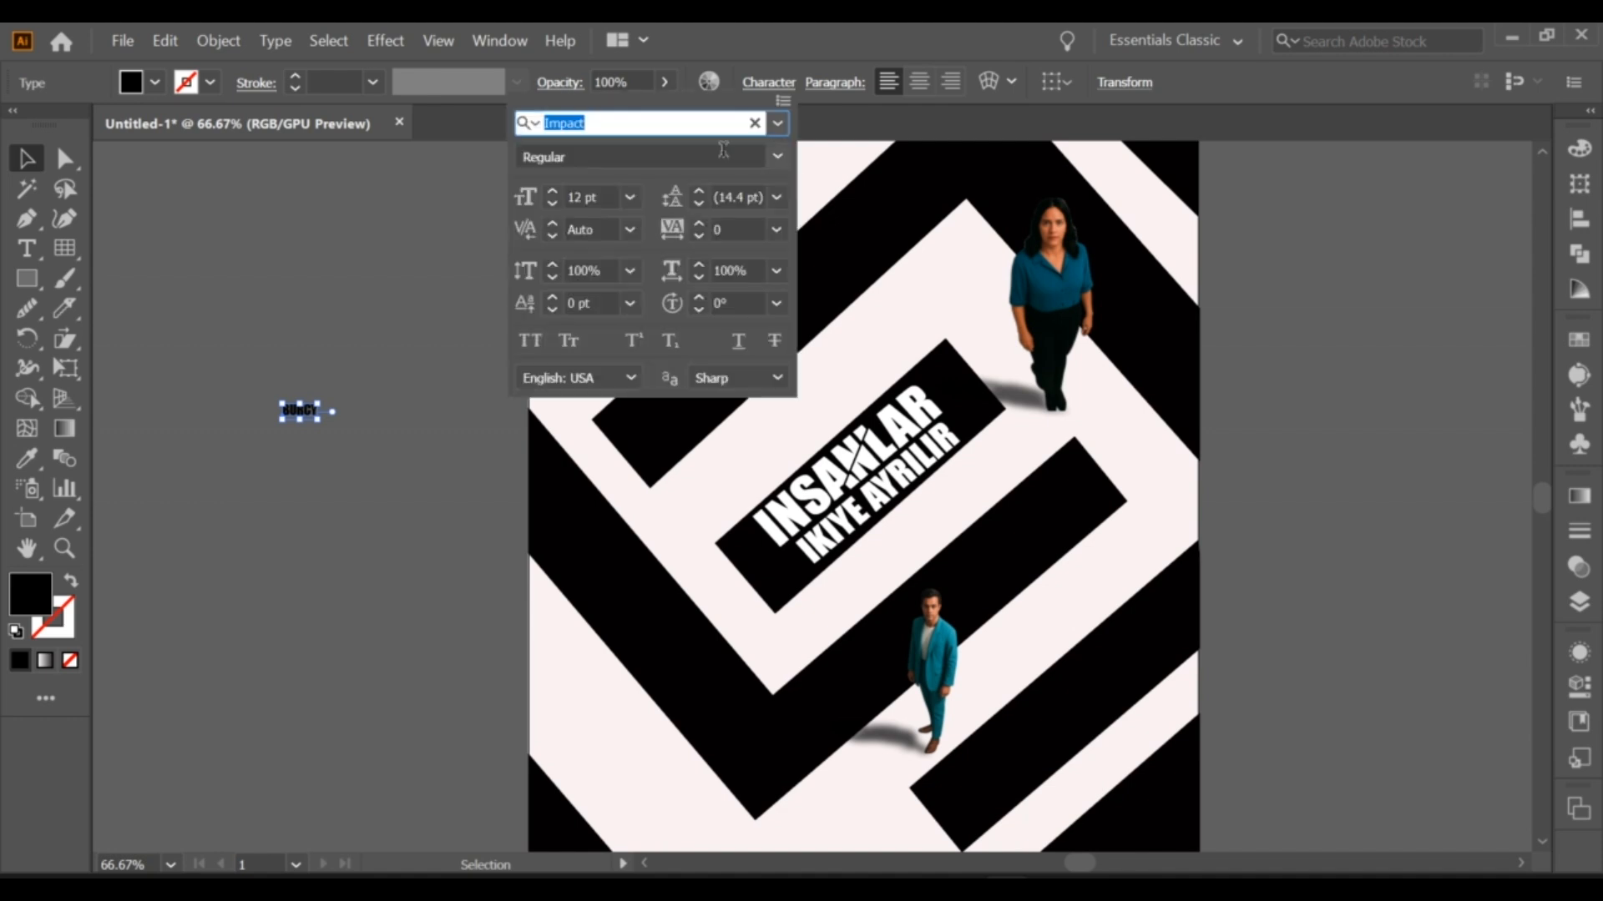
pyautogui.write('MON')
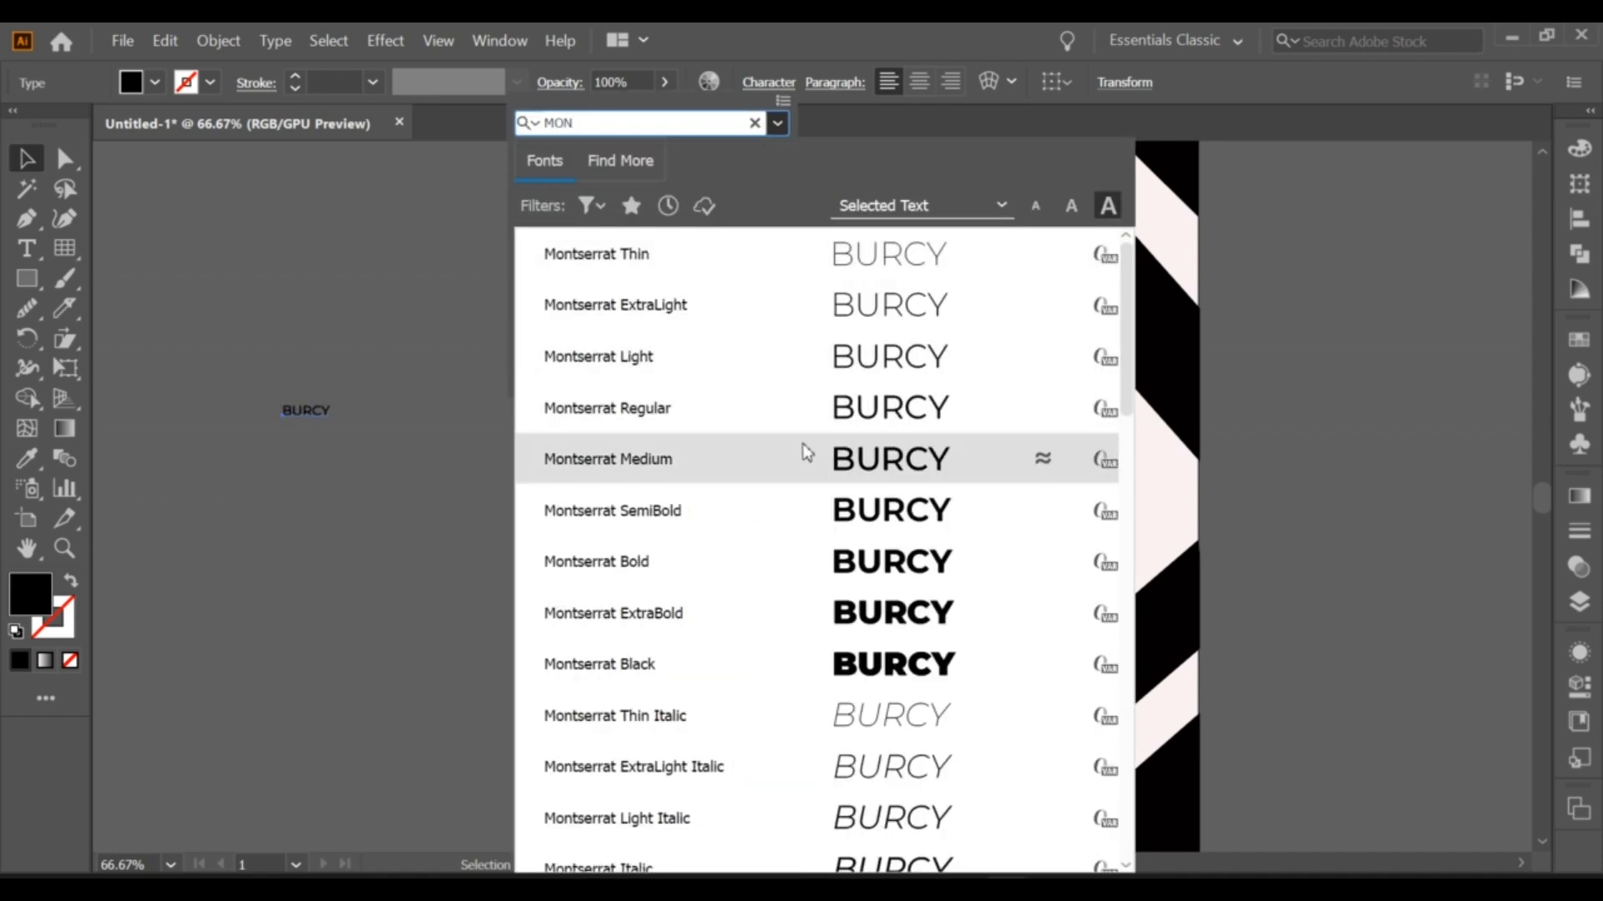
pyautogui.click(823, 513)
# Step: Scale and rotate the first-name text to the title's angle and place it just above the central black bar's lower end
pyautogui.click(323, 415)
pyautogui.moveTo(330, 417); pyautogui.dragTo(441, 450)
pyautogui.moveTo(392, 444); pyautogui.dragTo(426, 384)
pyautogui.moveTo(386, 438); pyautogui.dragTo(804, 446)
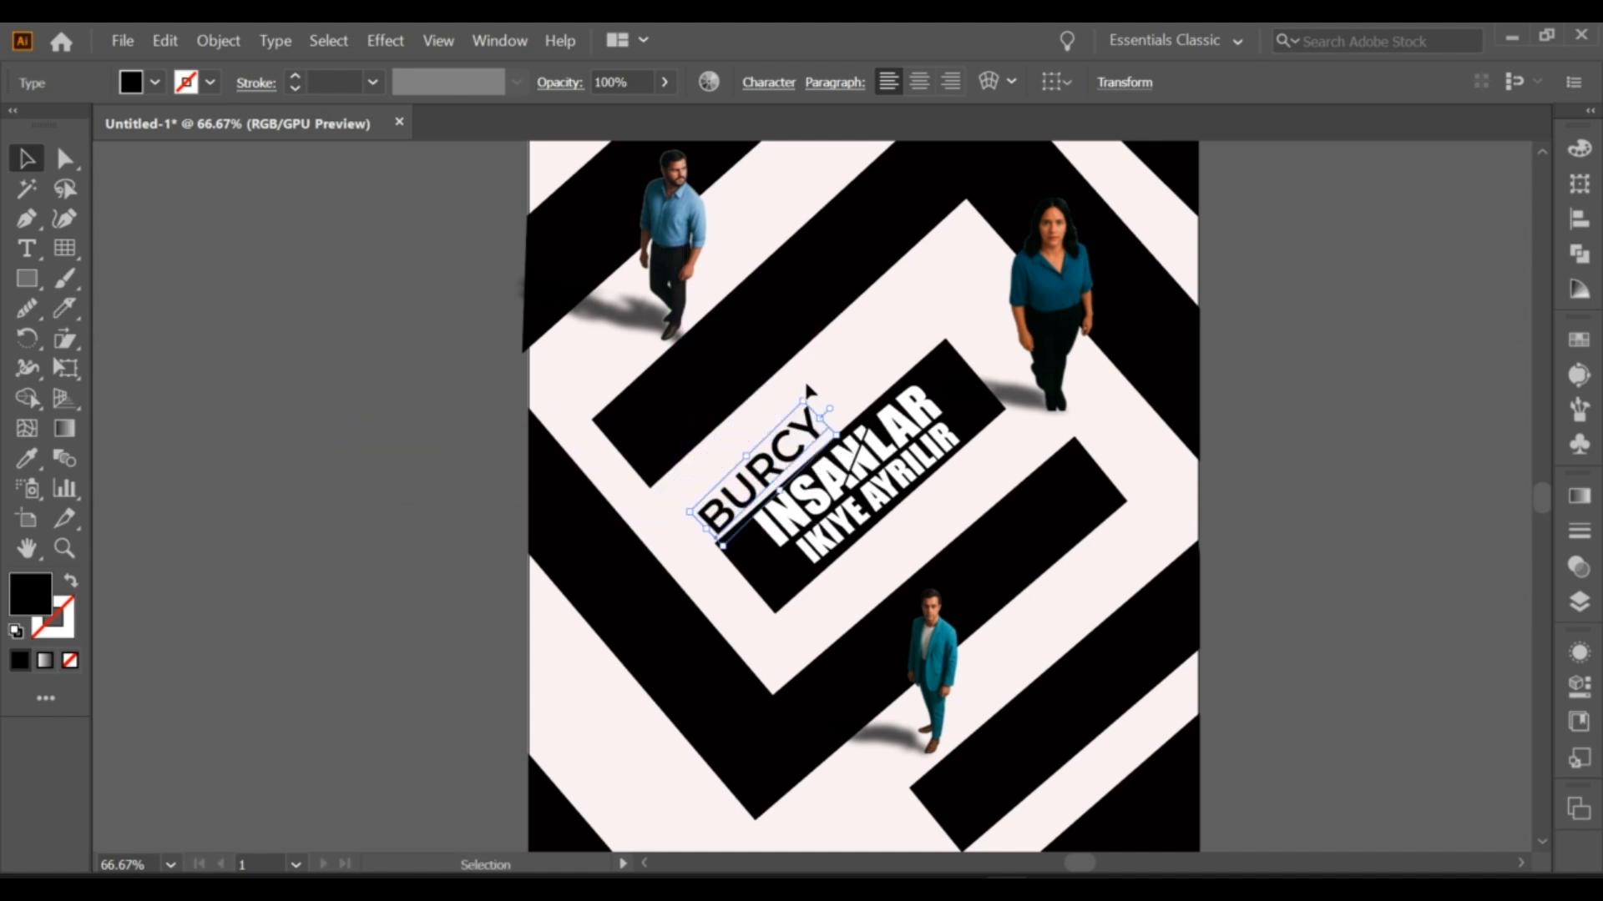
pyautogui.moveTo(822, 423); pyautogui.dragTo(768, 468)
pyautogui.click(435, 496)
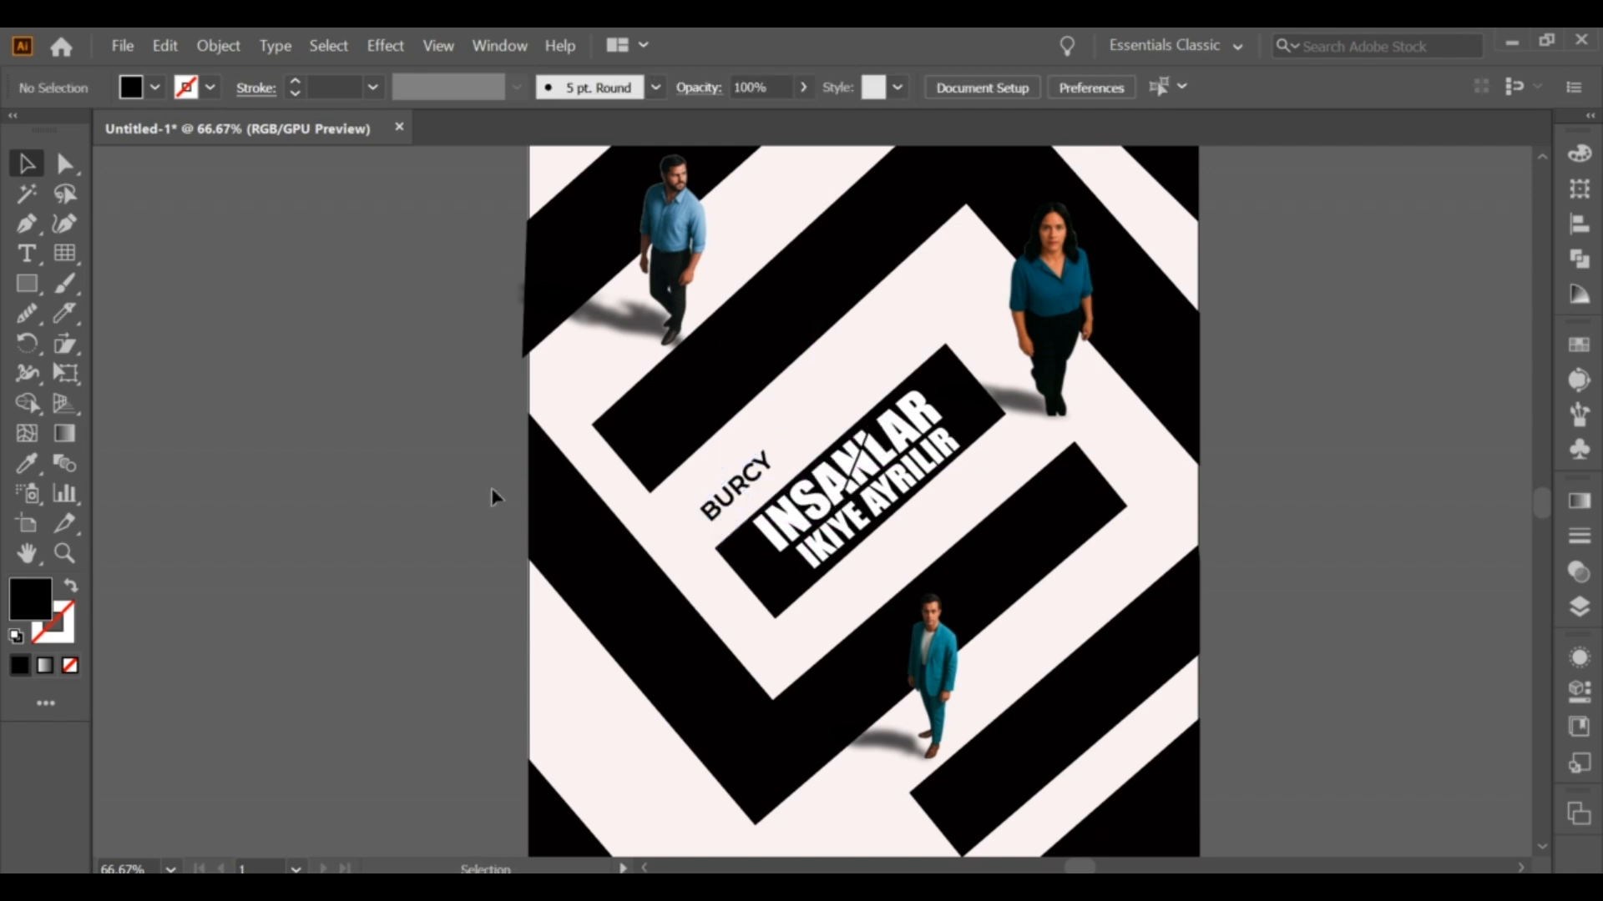
# Step: Duplicate the first-name text further along the diagonal and replace the copy's wording with the actor's surname
pyautogui.click(725, 519)
pyautogui.scroll(2, 705, 522)
pyautogui.moveTo(692, 511); pyautogui.dragTo(692, 516)
pyautogui.moveTo(749, 480); pyautogui.dragTo(916, 413)
pyautogui.moveTo(909, 397); pyautogui.dragTo(919, 409)
pyautogui.doubleClick(907, 379)
pyautogui.write('BIRICIKI')
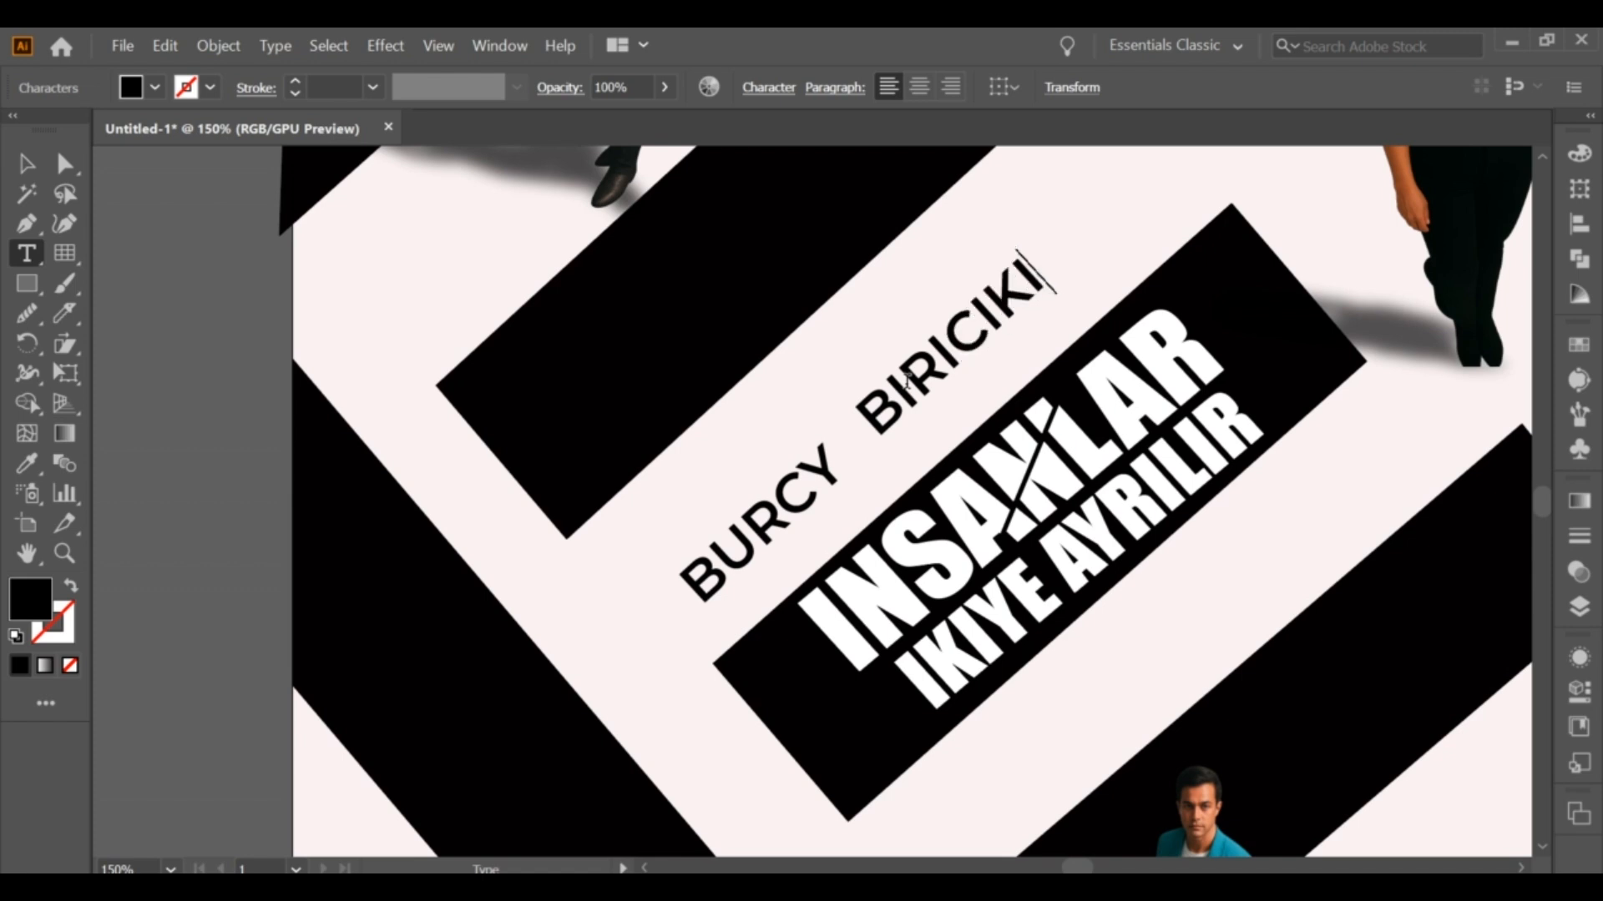
# Step: Align the surname text directly after the first name along the diagonal
pyautogui.click(27, 163)
pyautogui.moveTo(916, 379); pyautogui.dragTo(1100, 283)
pyautogui.click(317, 347)
# Step: Add the second actor's full name after the surname on the diagonal and match it to the existing name style
pyautogui.click(962, 406)
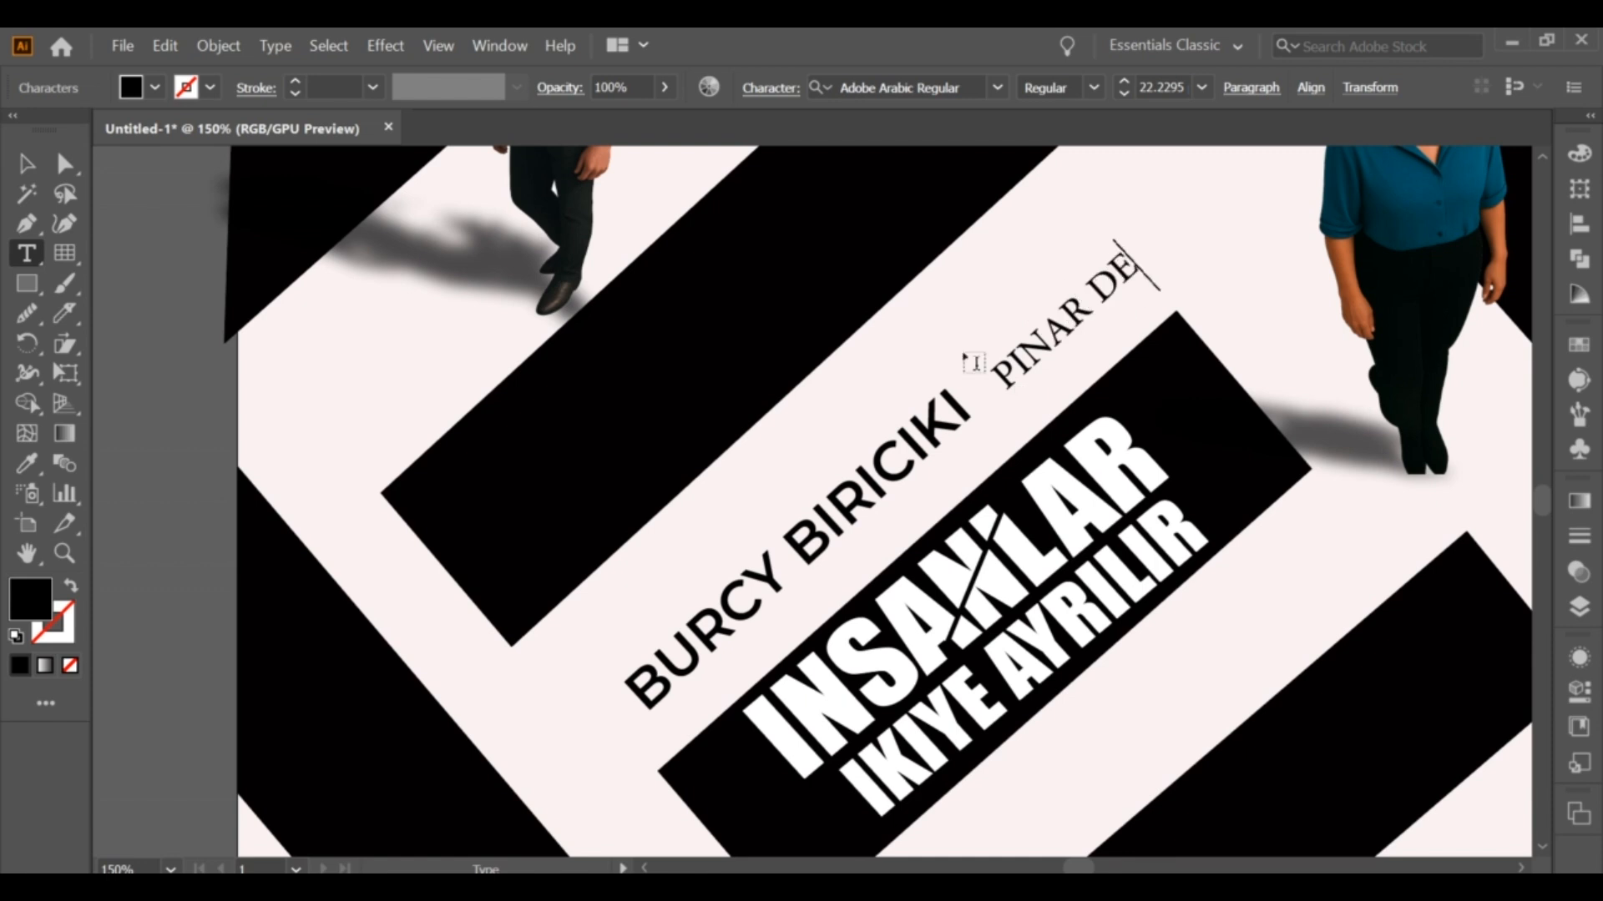
pyautogui.press('Escape')
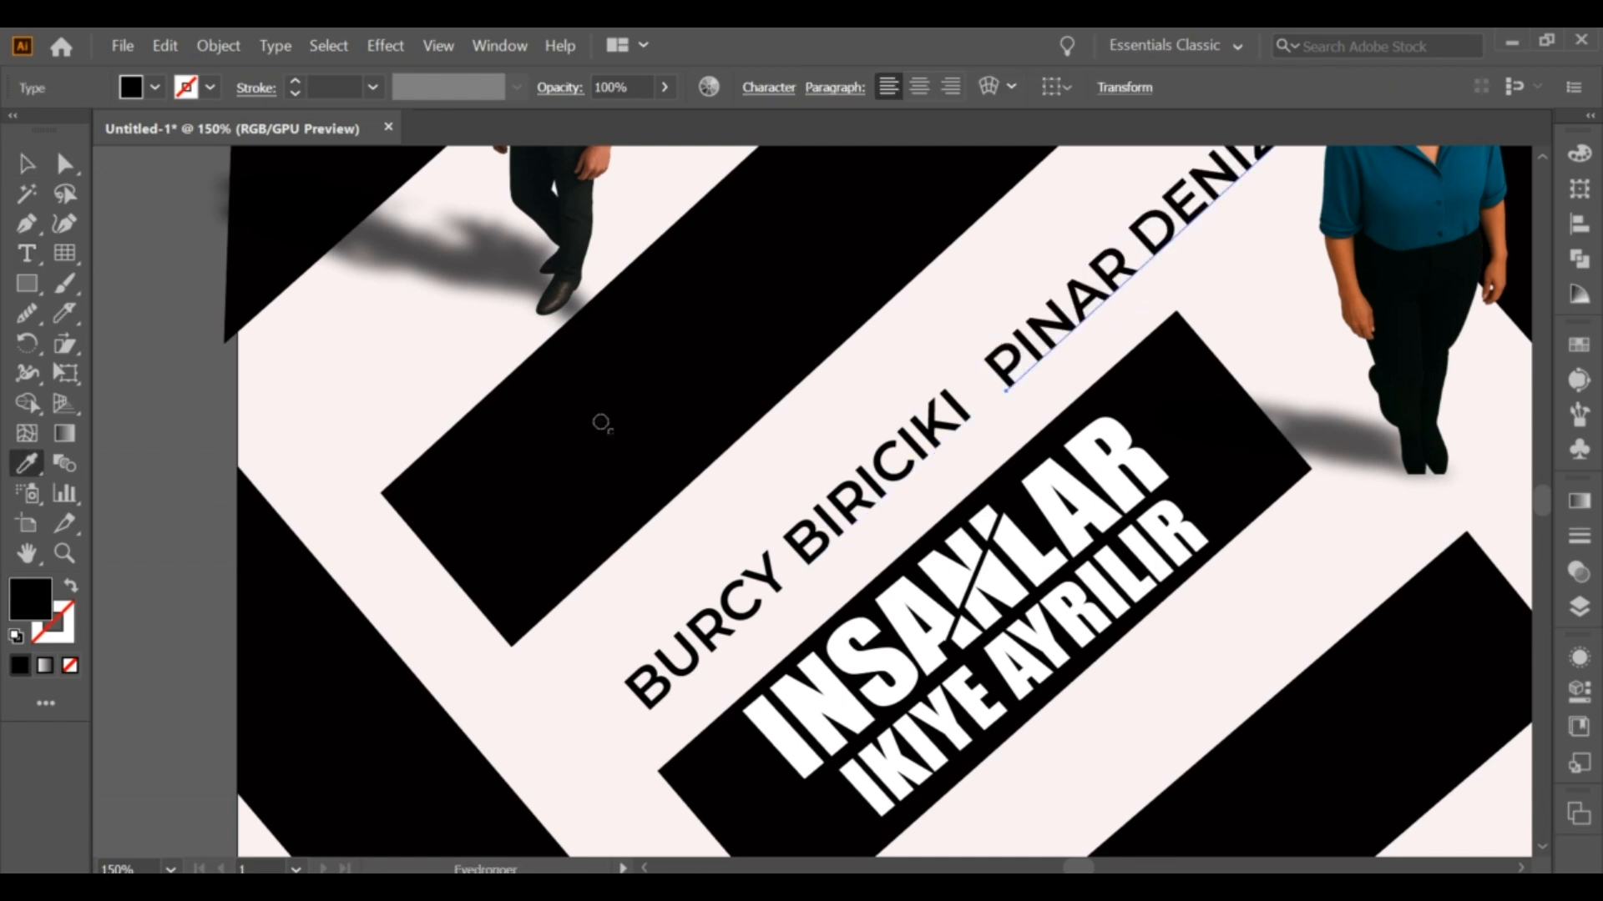
pyautogui.moveTo(423, 161); pyautogui.dragTo(698, 368)
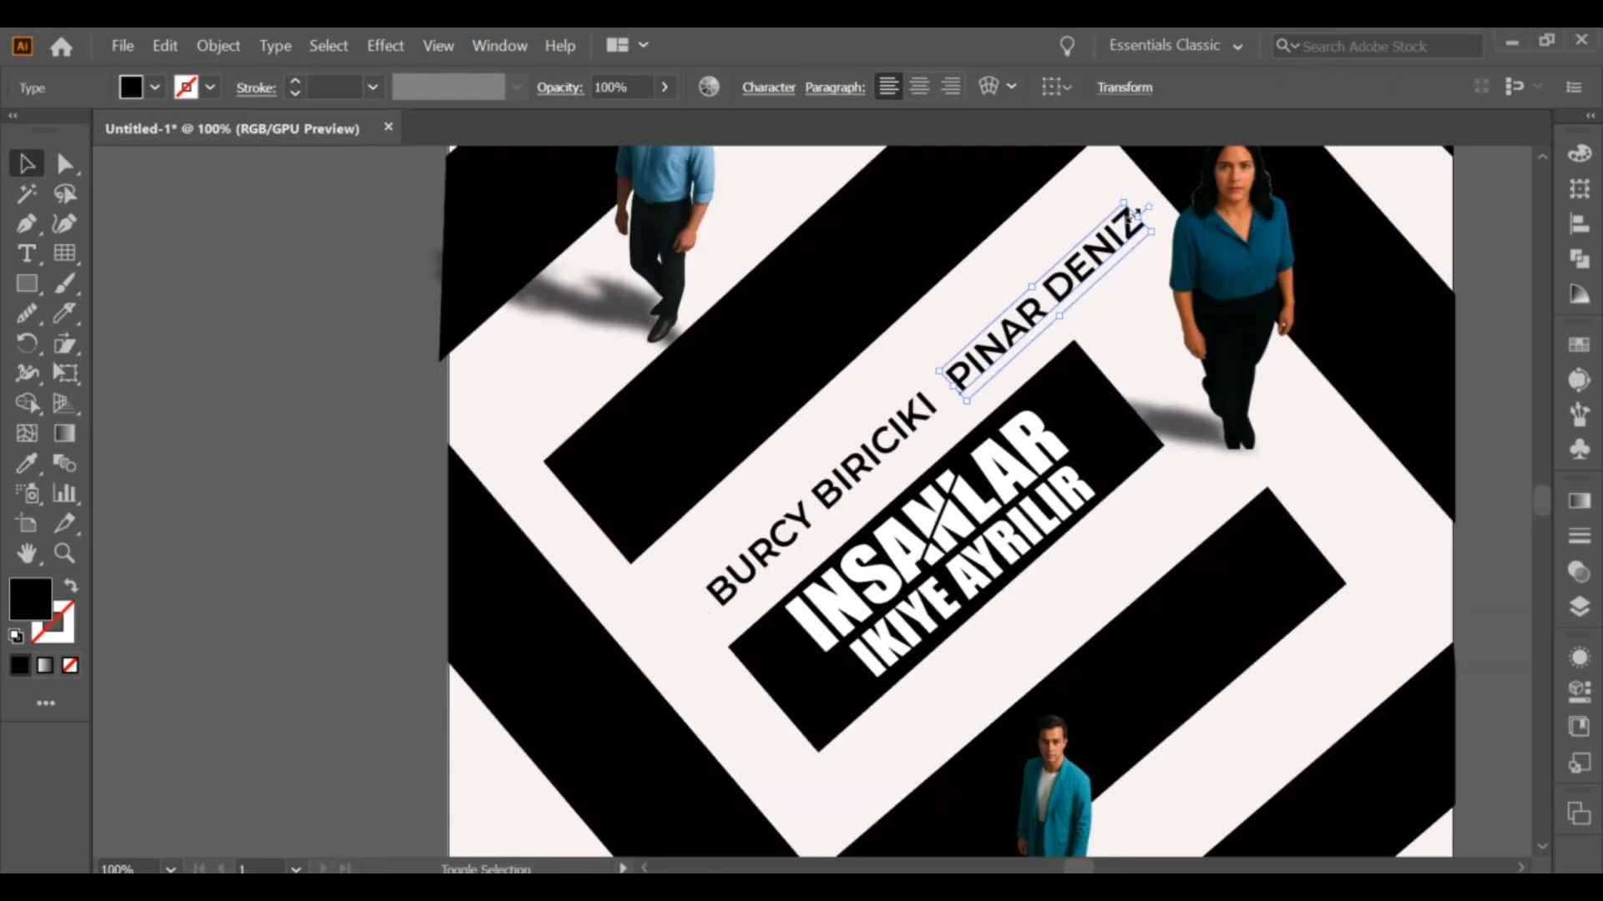
# Step: Scale down the second actor's name and match both parts of the first actor's name to it with the Eyedropper
pyautogui.moveTo(1136, 216); pyautogui.dragTo(1032, 313)
pyautogui.click(916, 414)
pyautogui.press('i')
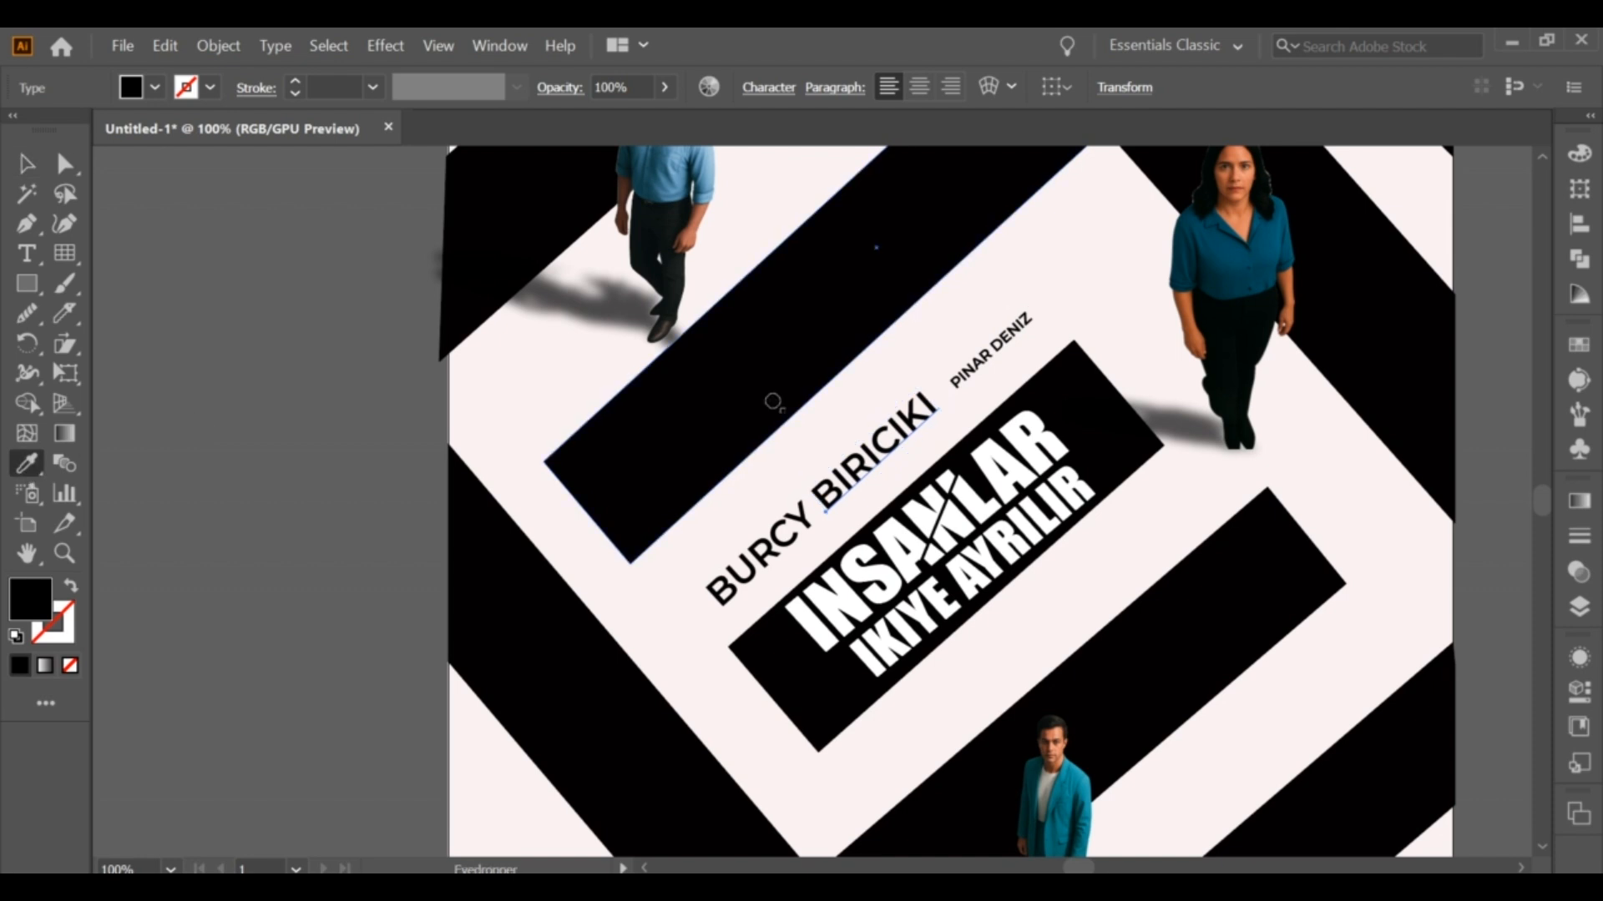
pyautogui.click(954, 382)
pyautogui.click(28, 163)
pyautogui.click(284, 292)
pyautogui.click(762, 551)
pyautogui.click(65, 463)
pyautogui.click(837, 484)
# Step: Move the first actor's first name closer to the surname and match the name formatting with the Eyedropper
pyautogui.press('v')
pyautogui.hotkey('ctrl', '=')
pyautogui.moveTo(755, 570); pyautogui.dragTo(842, 501)
pyautogui.click(935, 402)
pyautogui.click(40, 461)
pyautogui.click(755, 578)
pyautogui.press('v')
# Step: Bring the two actors' names together in one diagonal line above the title and match the second name's formatting
pyautogui.moveTo(926, 429); pyautogui.dragTo(889, 542)
pyautogui.moveTo(939, 516); pyautogui.dragTo(879, 602)
pyautogui.moveTo(1130, 310); pyautogui.dragTo(1048, 408)
pyautogui.click(35, 464)
pyautogui.click(927, 514)
pyautogui.click(32, 169)
pyautogui.moveTo(1118, 337); pyautogui.dragTo(1046, 451)
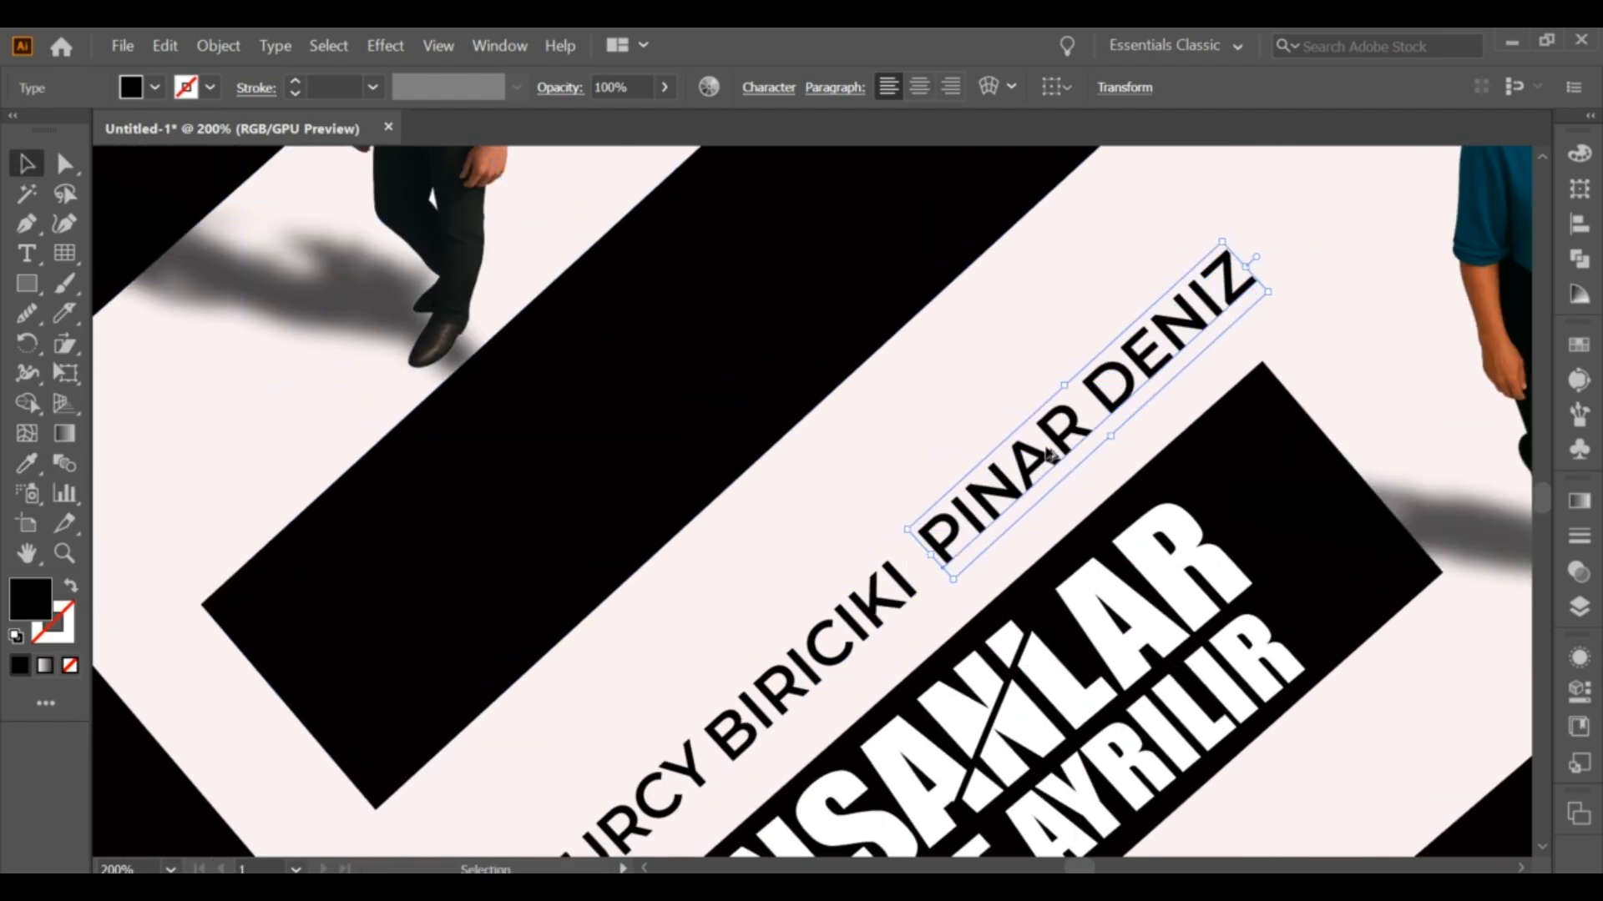
pyautogui.scroll(-2, 1045, 449)
pyautogui.click(1175, 398)
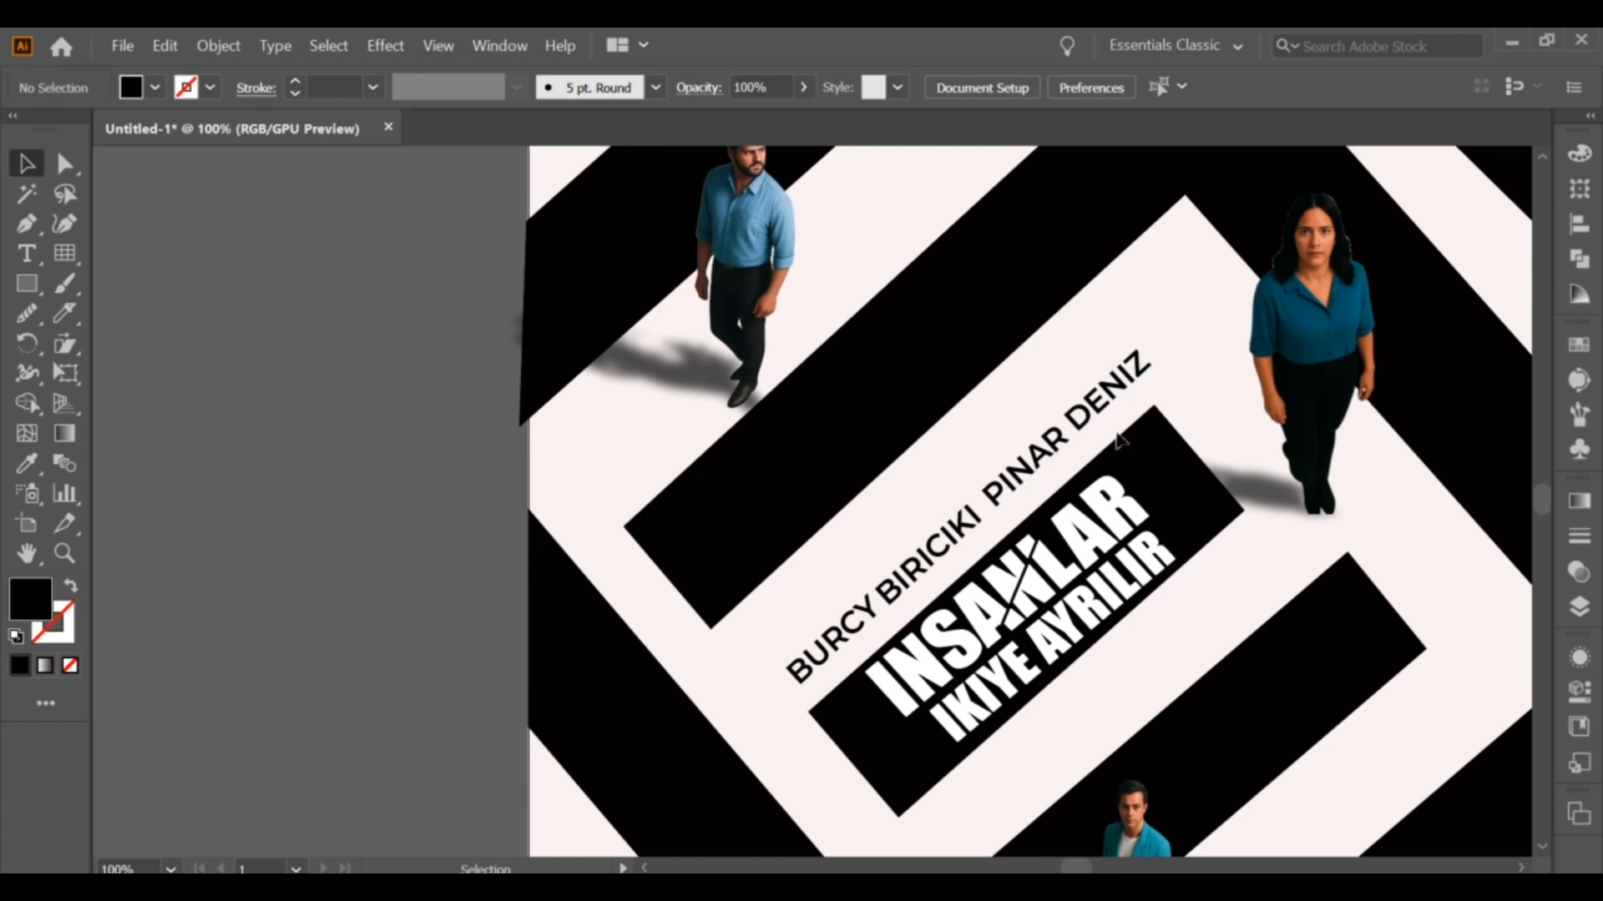
# Step: Fine-tune the spacing between the surname and the second actor's name above the title
pyautogui.moveTo(1053, 425); pyautogui.dragTo(1055, 427)
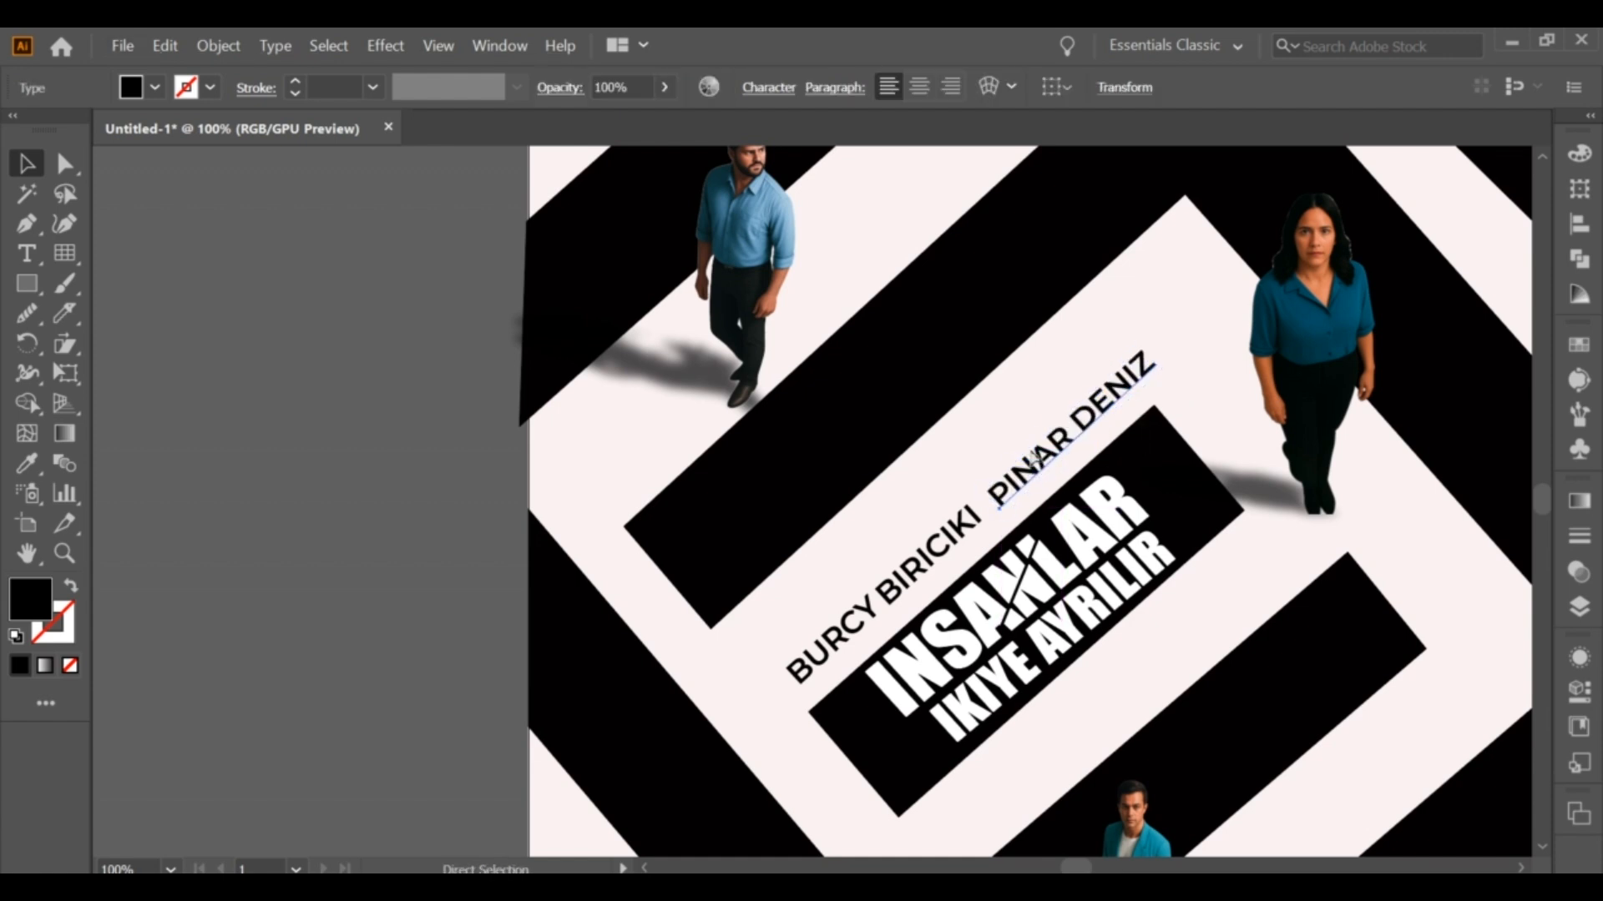
pyautogui.scroll(1, 1010, 461)
pyautogui.scroll(-2, 884, 501)
pyautogui.click(546, 525)
pyautogui.scroll(-2, 543, 517)
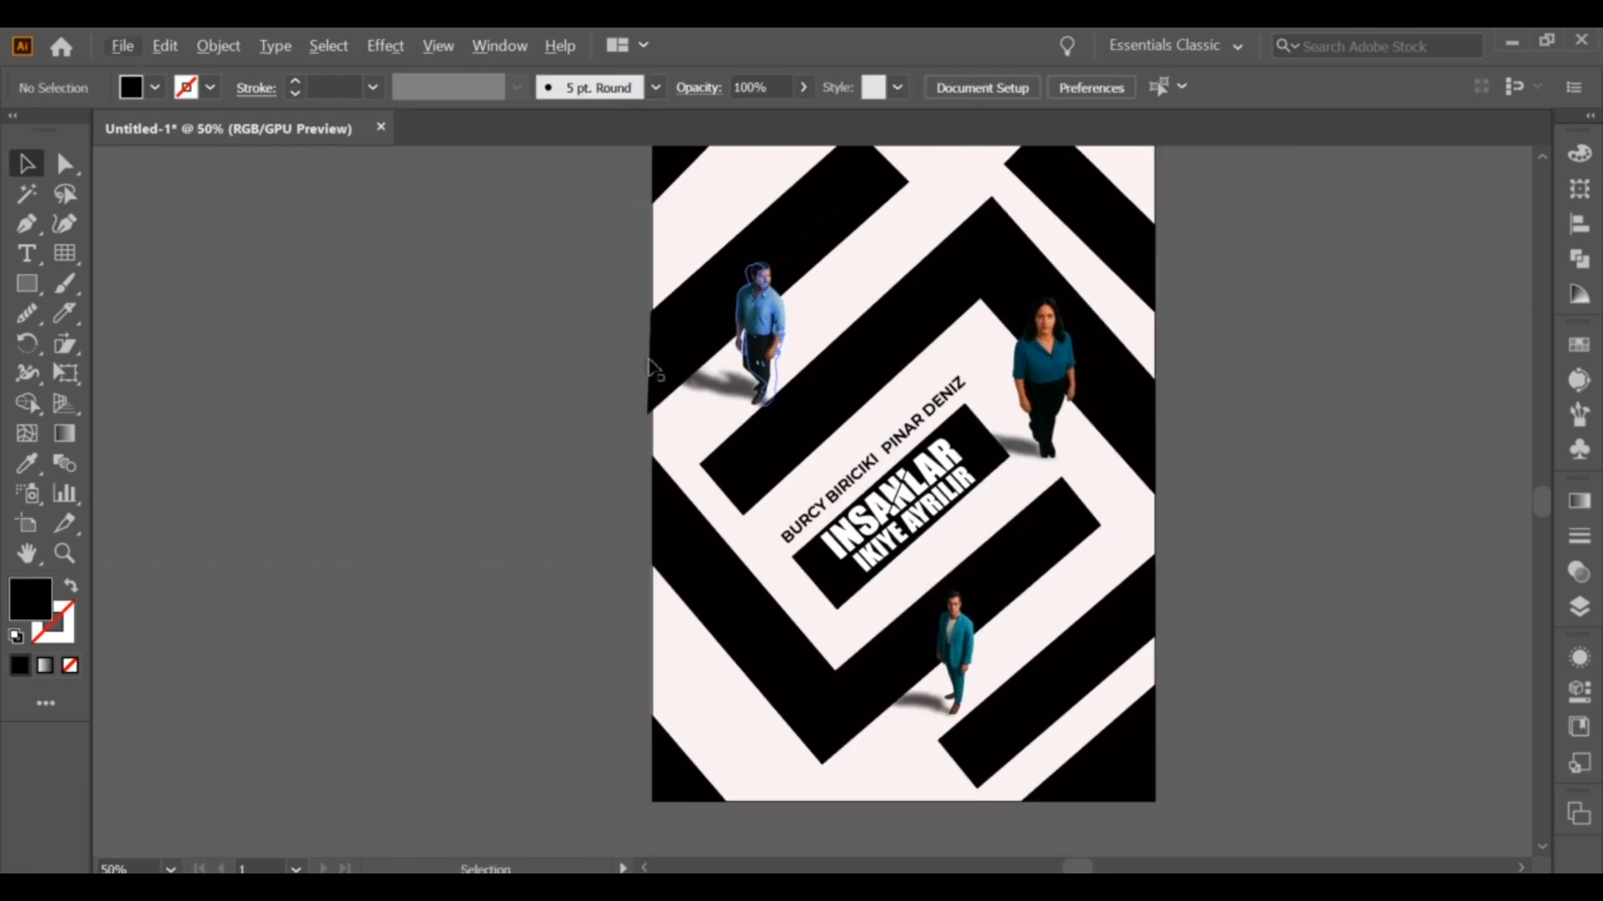
pyautogui.scroll(5, 862, 434)
pyautogui.click(822, 547)
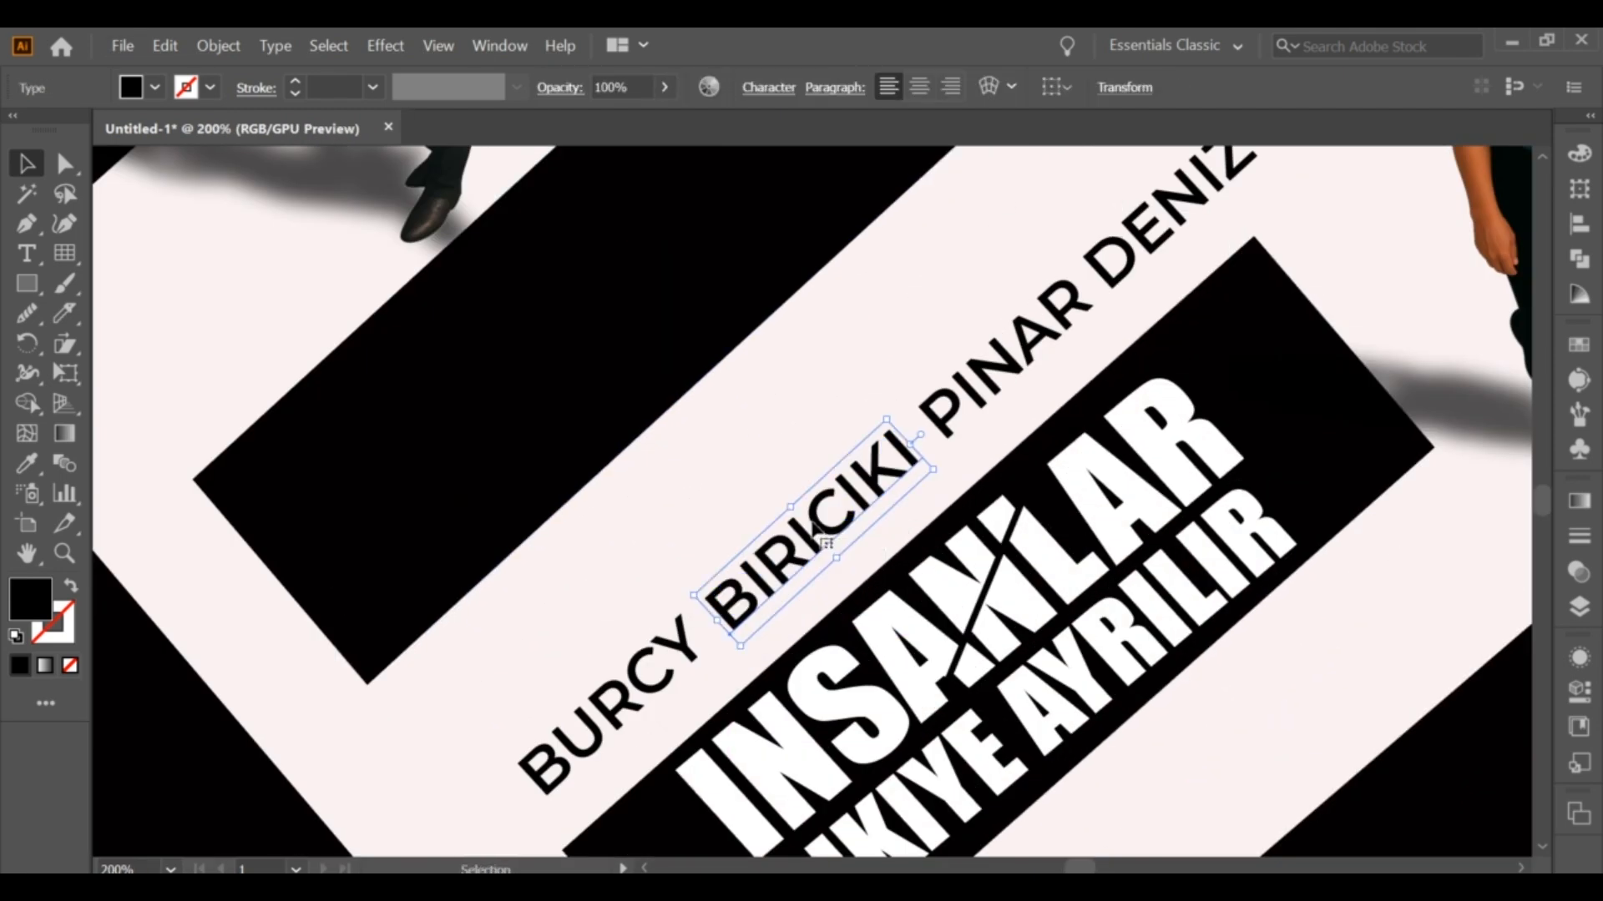
pyautogui.moveTo(943, 427); pyautogui.dragTo(949, 422)
pyautogui.click(865, 384)
pyautogui.scroll(-4, 862, 380)
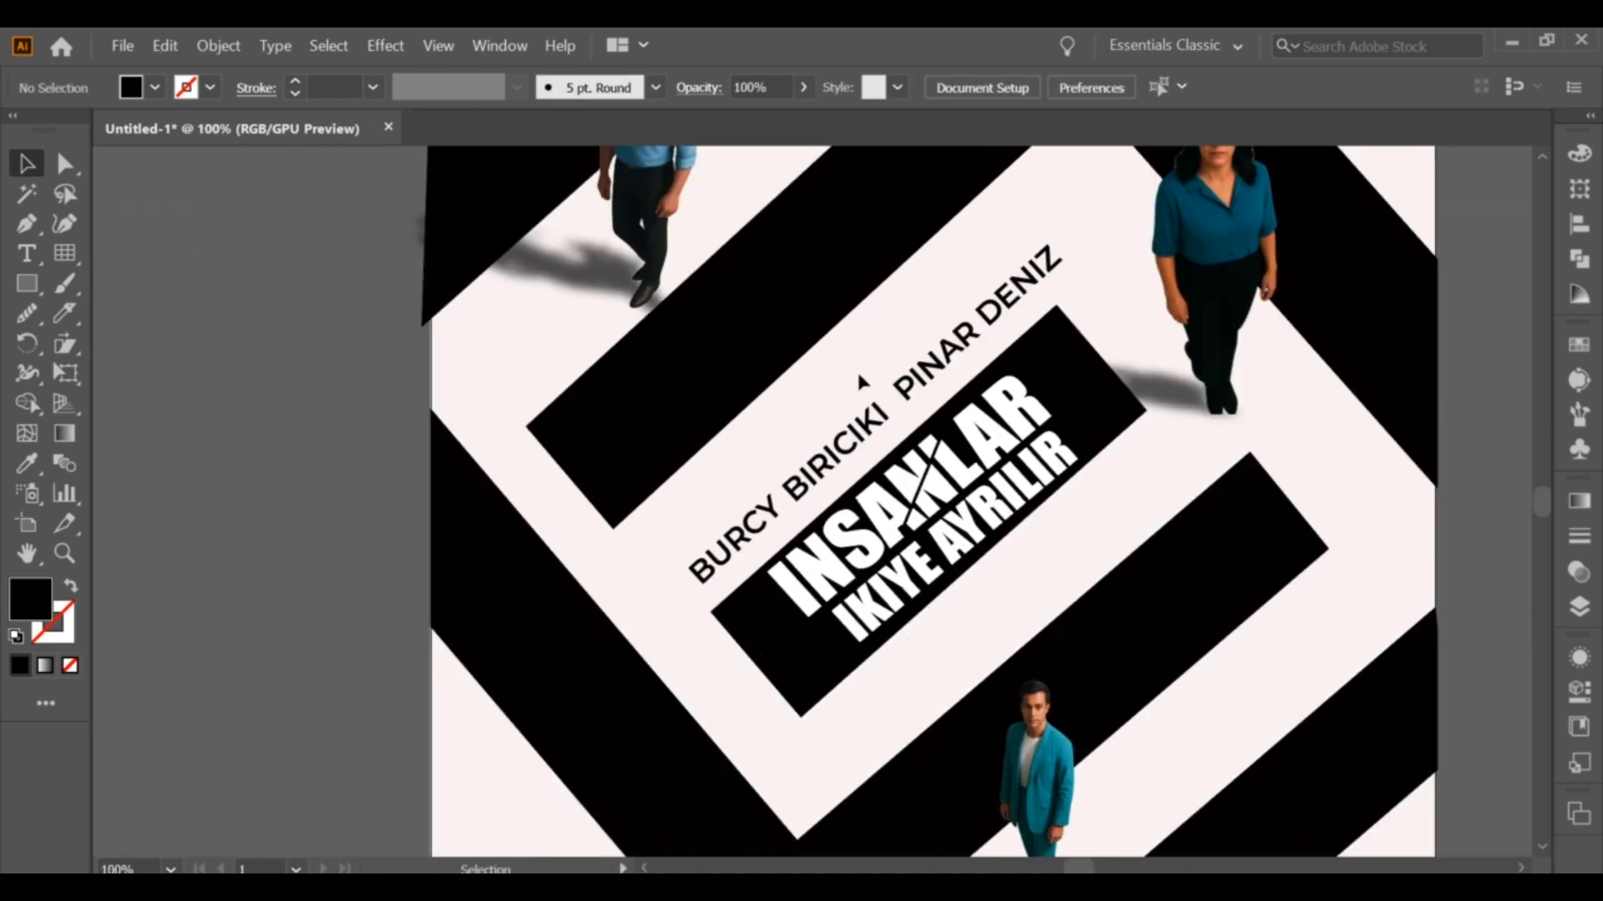
# Step: Place a copy of the second actor's name along the pale band below the central black bar
pyautogui.scroll(-1, 862, 383)
pyautogui.scroll(2, 956, 490)
pyautogui.moveTo(848, 248); pyautogui.dragTo(866, 418)
pyautogui.scroll(2, 866, 419)
pyautogui.moveTo(944, 329); pyautogui.dragTo(948, 334)
pyautogui.moveTo(806, 462); pyautogui.dragTo(905, 386)
pyautogui.click(1212, 528)
# Step: Duplicate the lower name onto the pale band beside the man in the teal suit and change its text to YAKINDIA SINEMALARDA
pyautogui.scroll(-3, 1223, 528)
pyautogui.moveTo(1222, 531); pyautogui.dragTo(1042, 478)
pyautogui.moveTo(974, 448); pyautogui.dragTo(1044, 528)
pyautogui.scroll(3, 1092, 504)
pyautogui.doubleClick(1044, 527)
pyautogui.hotkey('ctrl', 'a')
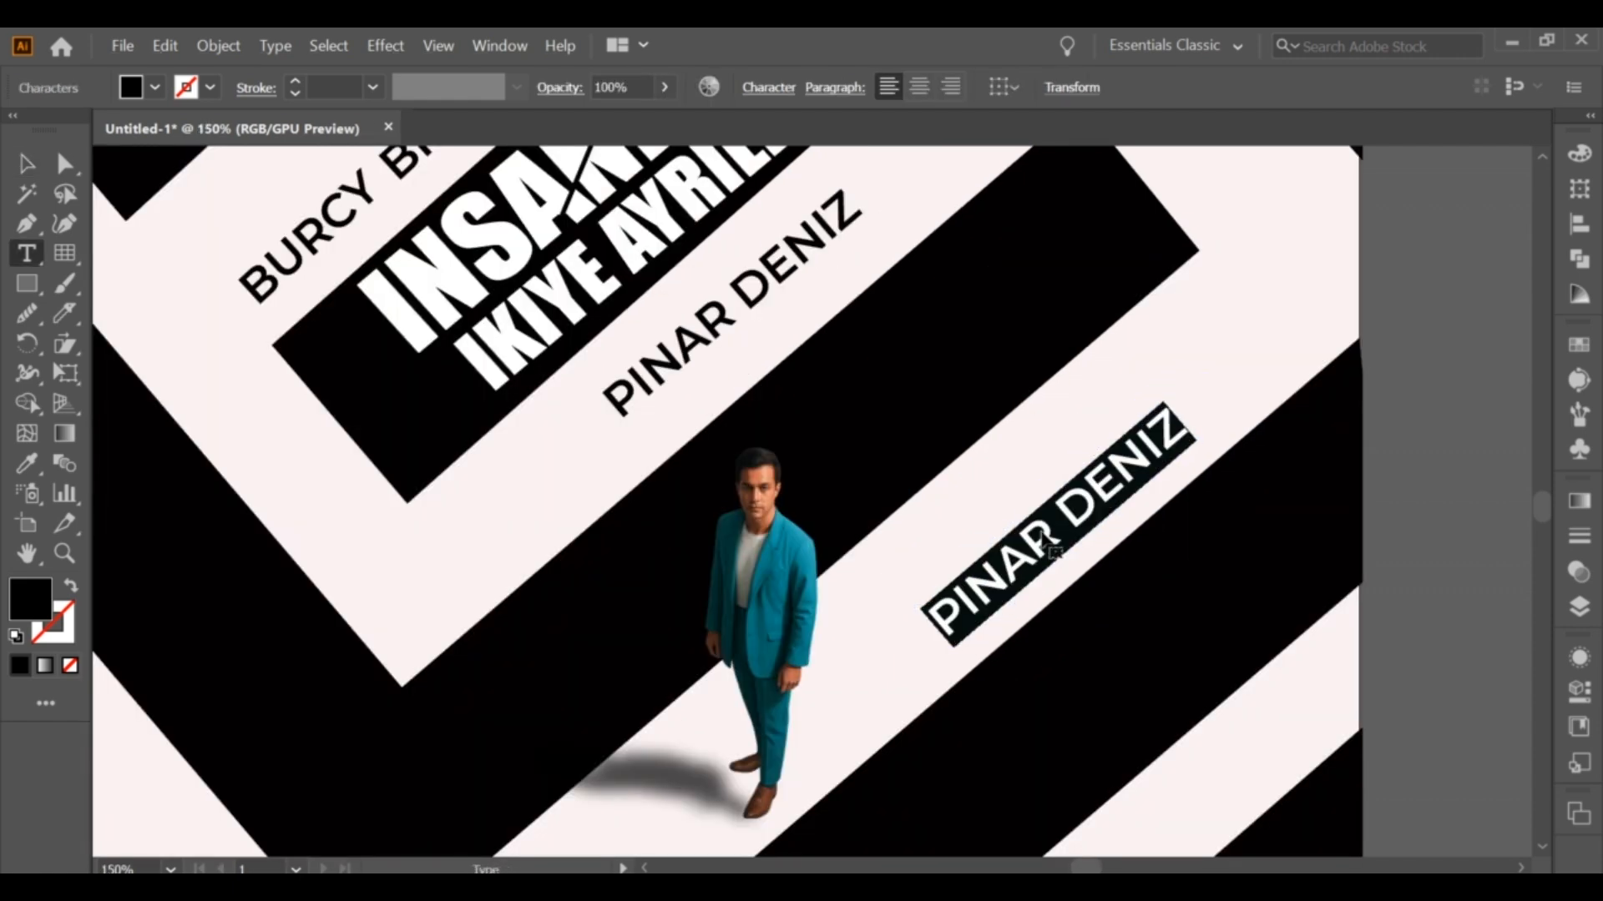
pyautogui.write('YAKINDIA SINEMALARDA')
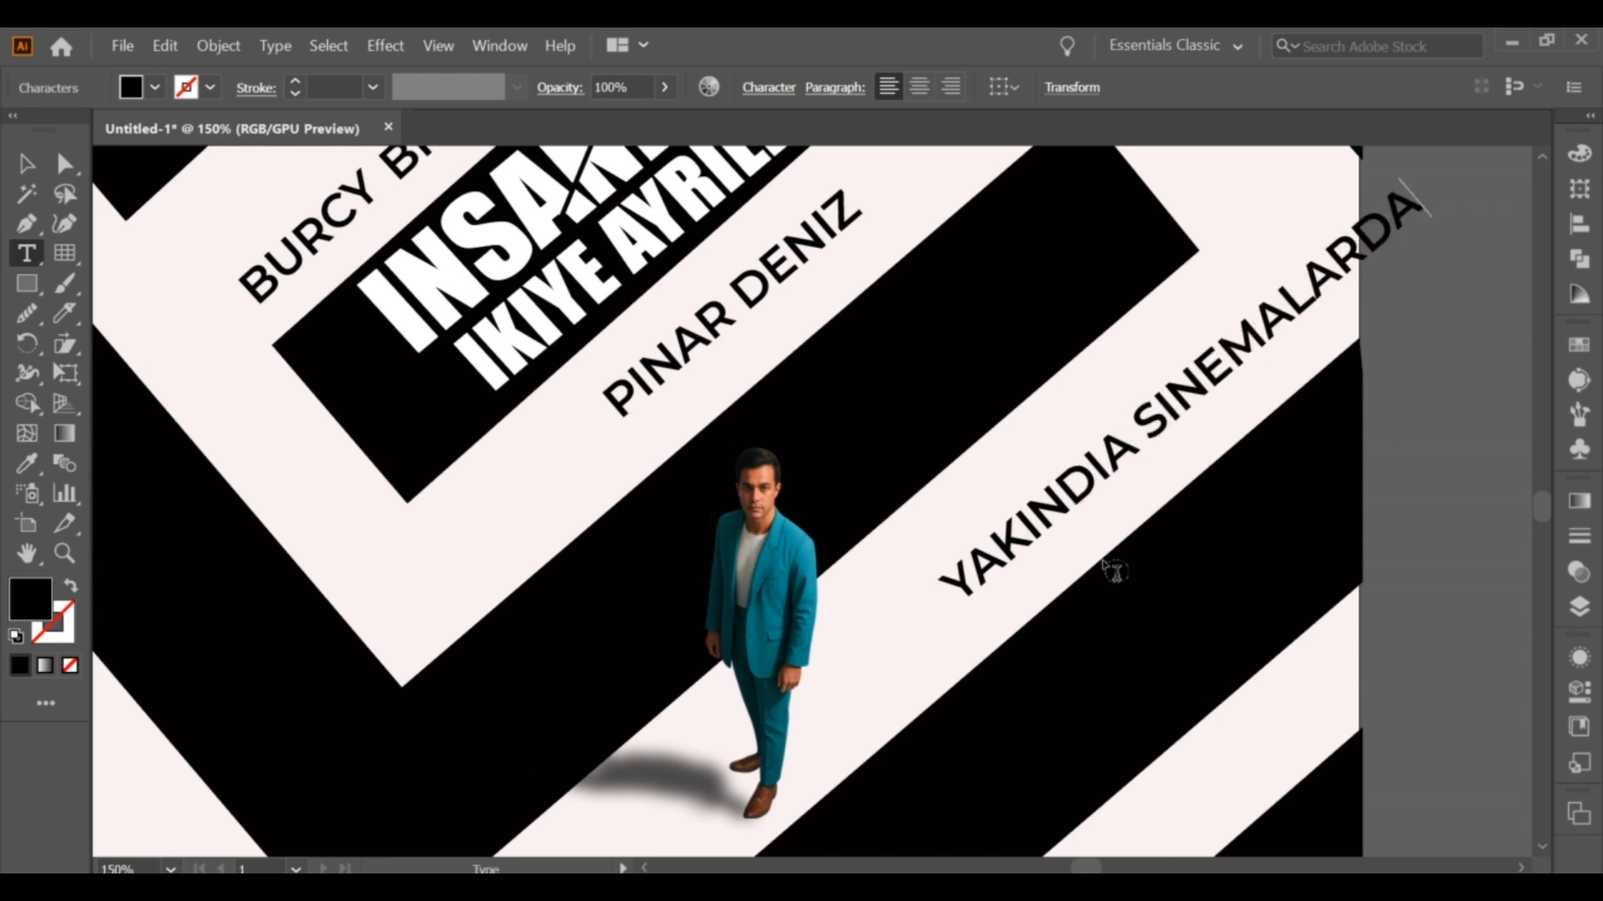
pyautogui.press('Escape')
# Step: Scale down the YAKINDIA SINEMALARDA line and center it within its pale diagonal band
pyautogui.moveTo(1406, 203); pyautogui.dragTo(1236, 343)
pyautogui.moveTo(1126, 425); pyautogui.dragTo(1086, 505)
pyautogui.hotkey('ctrl', '-')
pyautogui.hotkey('ctrl', '-')
pyautogui.hotkey('ctrl', '-')
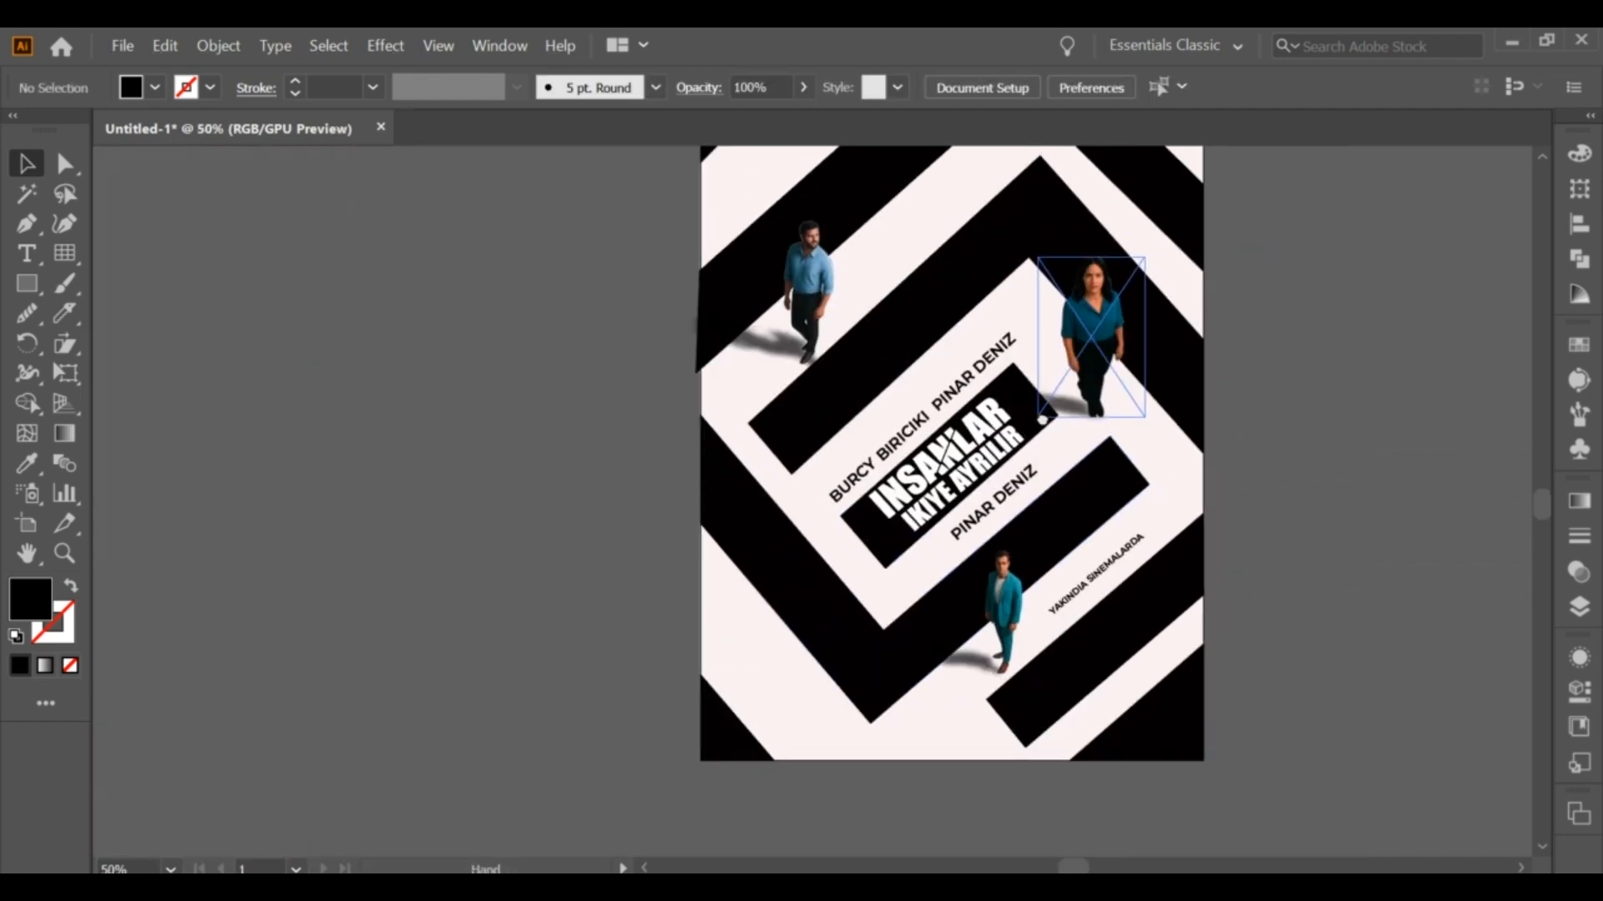
# Step: Place the dark wall texture image over the poster
pyautogui.click(1579, 607)
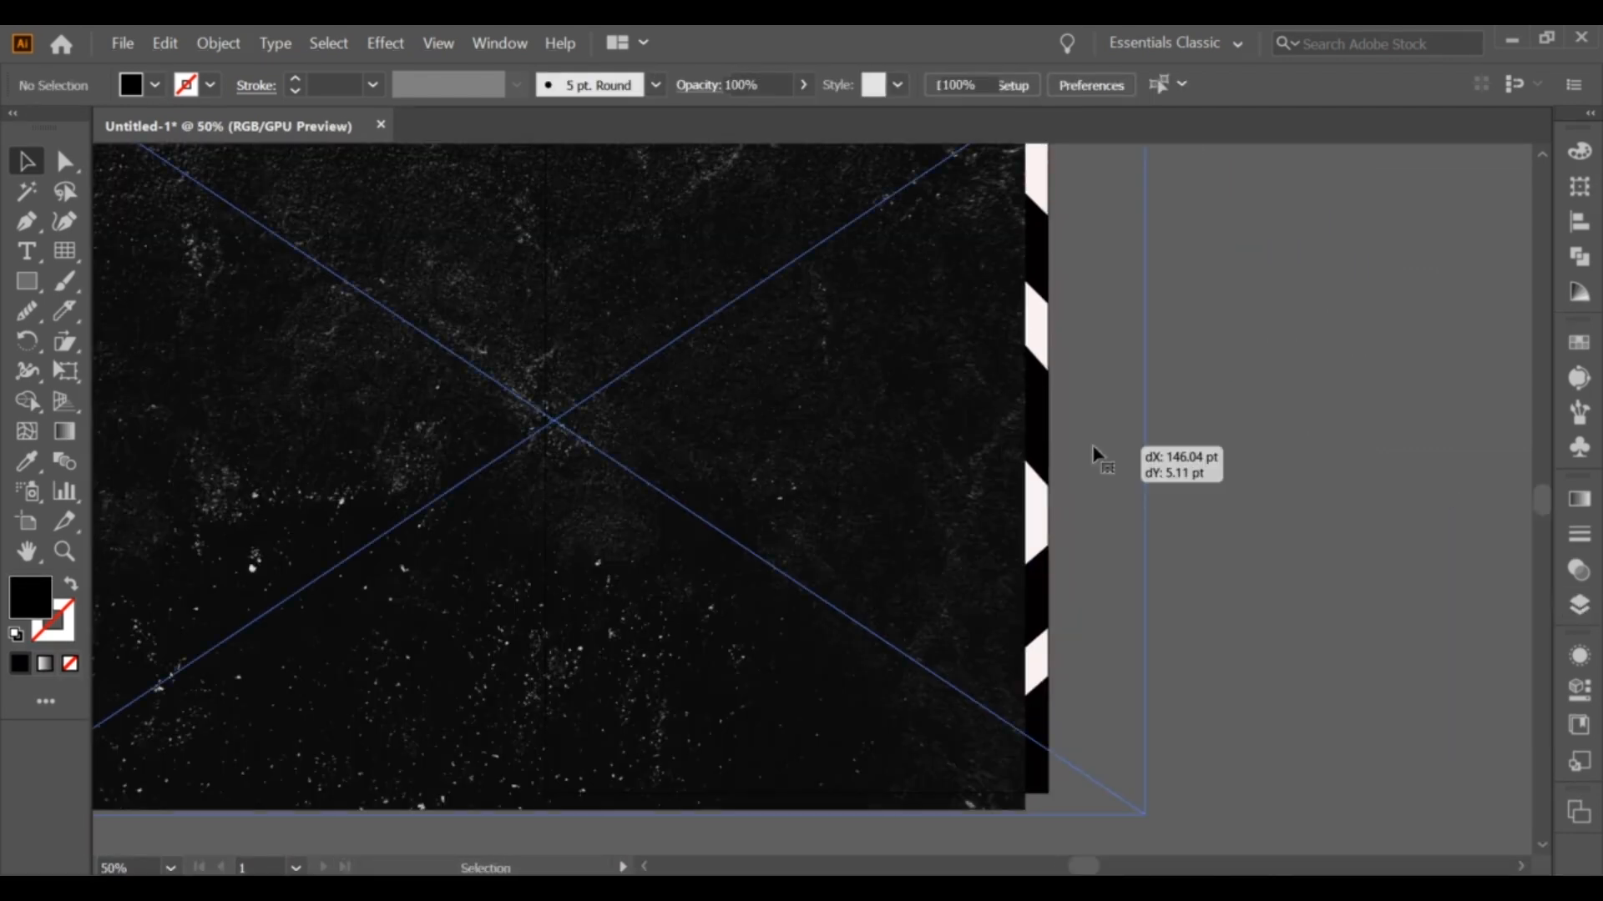
pyautogui.click(1094, 454)
pyautogui.hotkey('ctrl', '-')
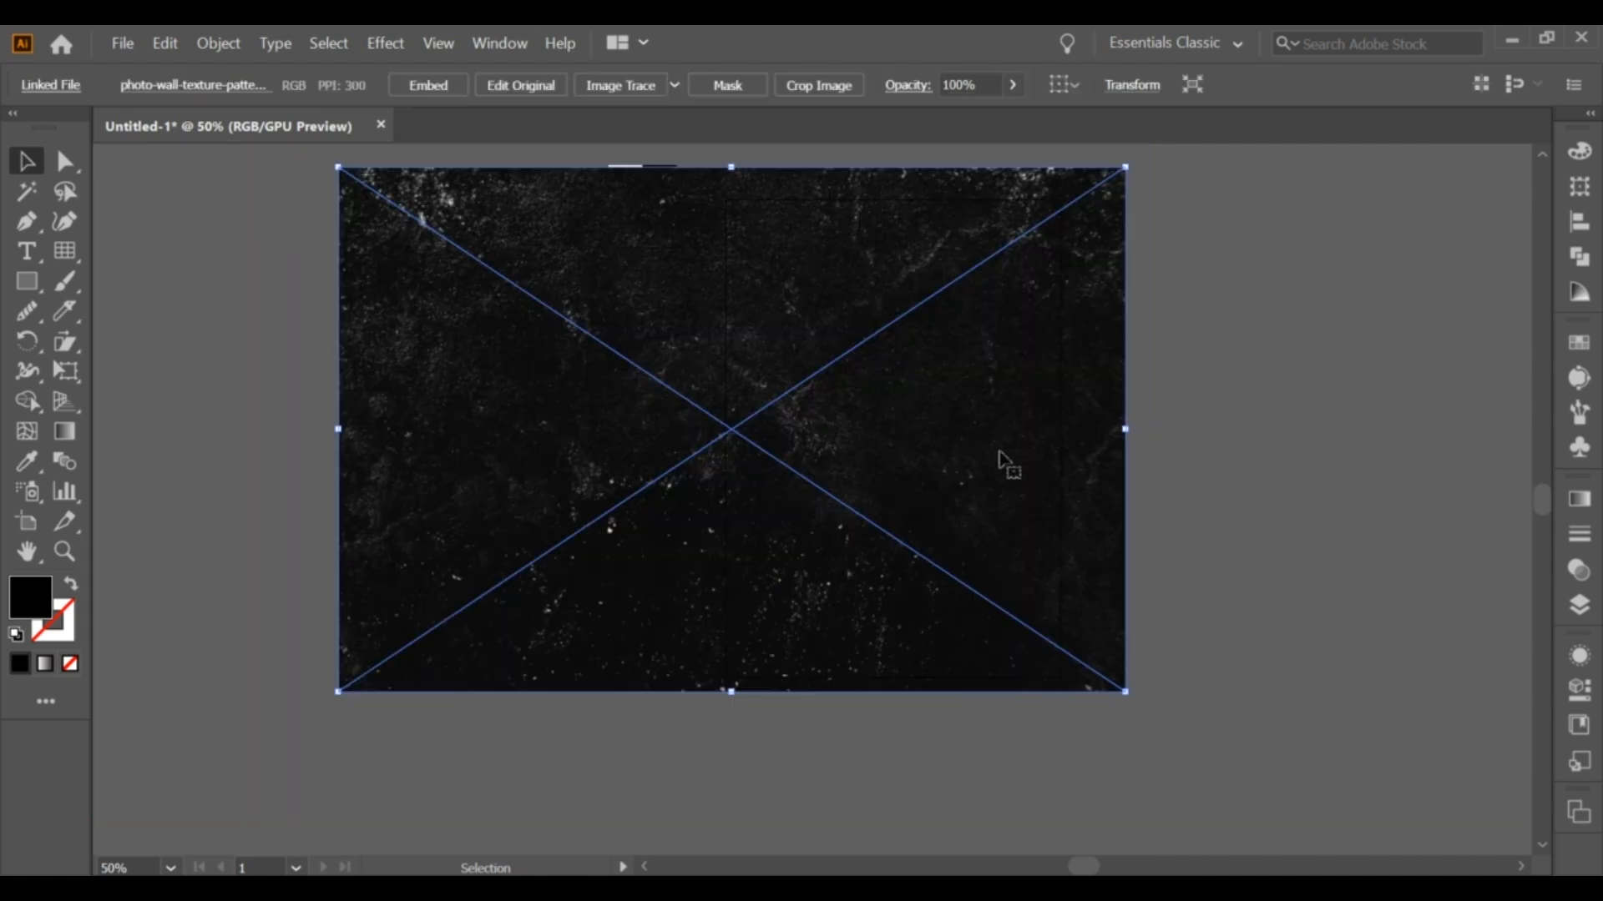
pyautogui.moveTo(1254, 435); pyautogui.dragTo(1068, 435)
pyautogui.moveTo(469, 435); pyautogui.dragTo(723, 435)
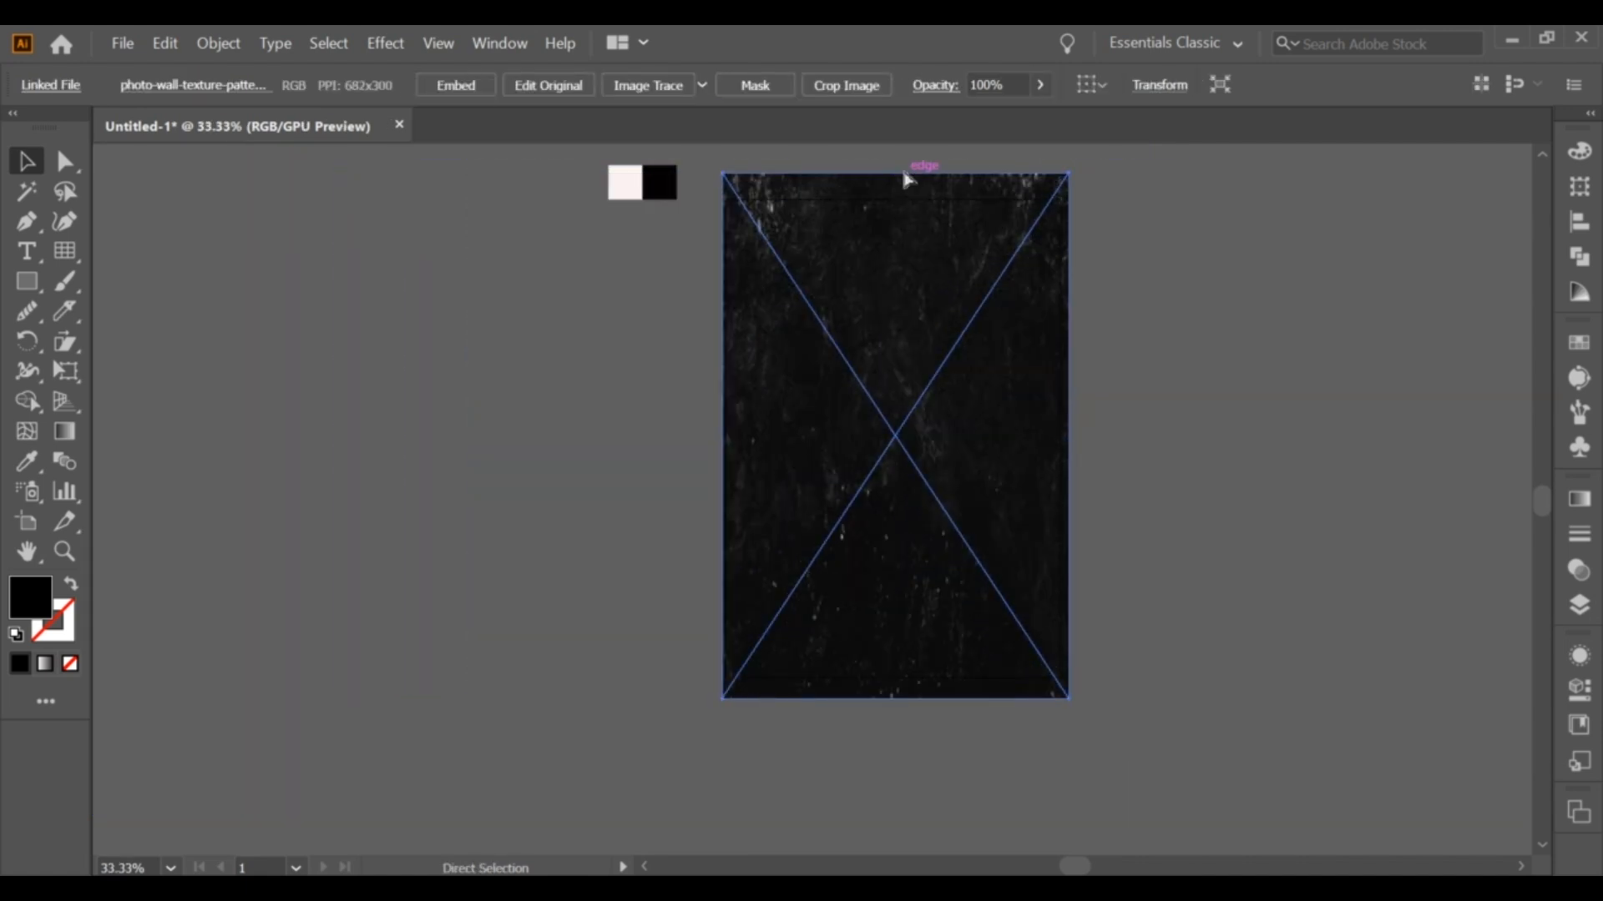
pyautogui.hotkey('ctrl', 'z')
pyautogui.hotkey('ctrl', 'z')
pyautogui.hotkey('ctrl', 'z')
# Step: Resize and reposition the wall texture image over the poster artwork
pyautogui.moveTo(396, 424); pyautogui.dragTo(484, 435)
pyautogui.moveTo(630, 429); pyautogui.dragTo(710, 413)
pyautogui.moveTo(872, 612); pyautogui.dragTo(883, 680)
# Step: Send the wall texture image backward in the stacking order, behind the people and the title
pyautogui.rightClick(871, 381)
pyautogui.moveTo(935, 551)
pyautogui.click(1208, 622)
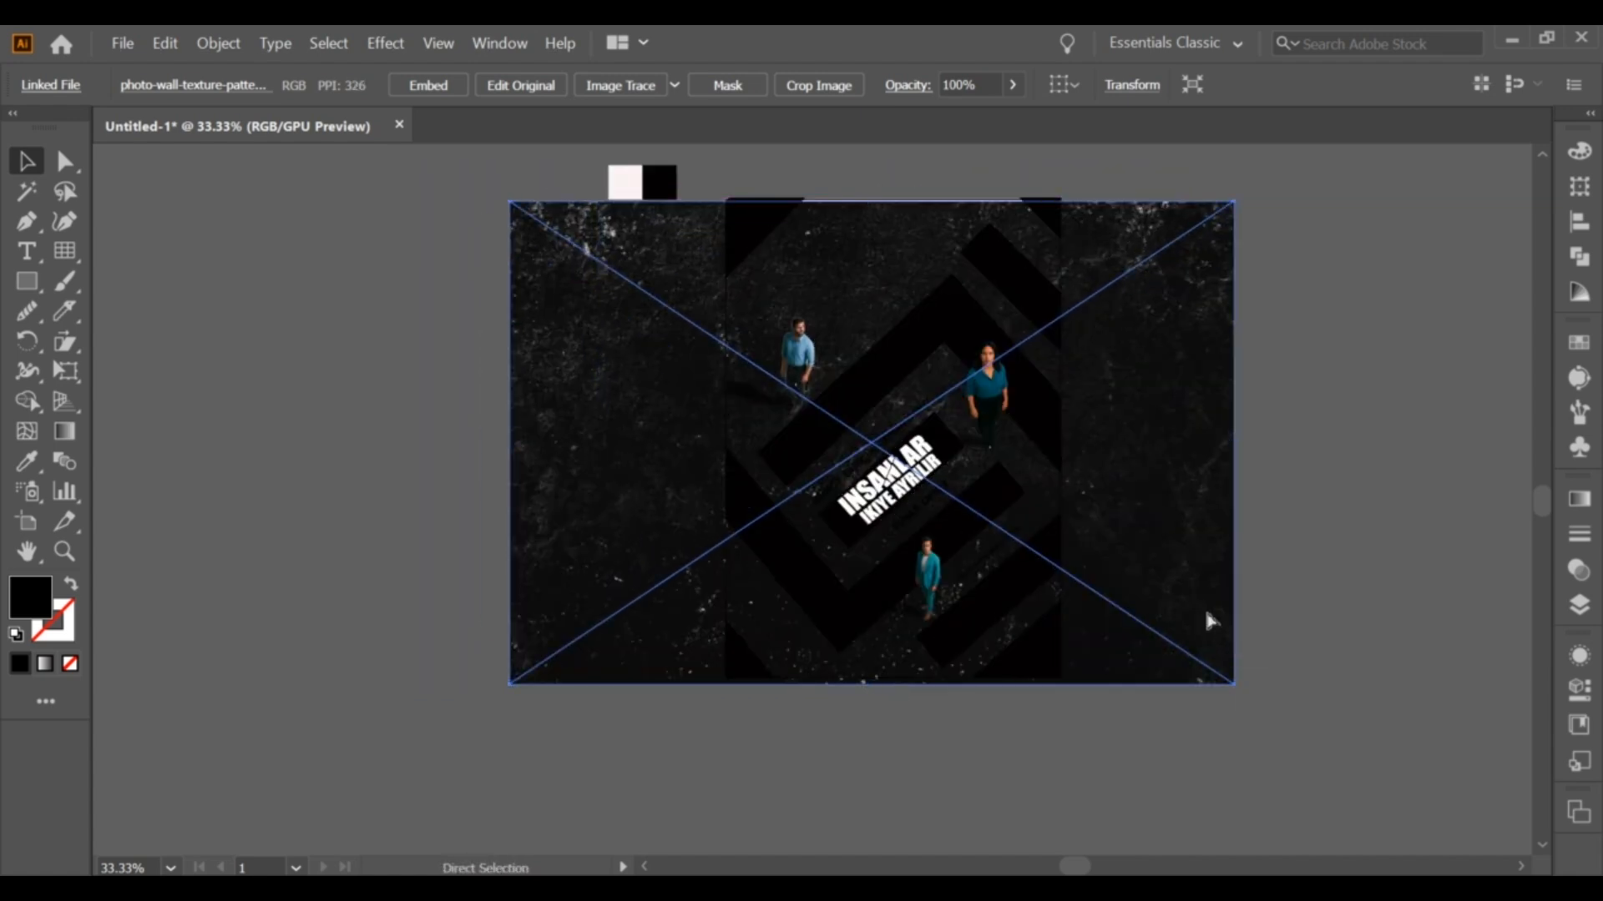
pyautogui.hotkey('ctrl', '[')
pyautogui.hotkey('ctrl', '[')
pyautogui.hotkey('ctrl', ']')
# Step: Set the wall texture's blending mode to Screen and its opacity to 73%
pyautogui.click(1585, 499)
pyautogui.click(1410, 489)
pyautogui.click(1369, 525)
pyautogui.click(1336, 124)
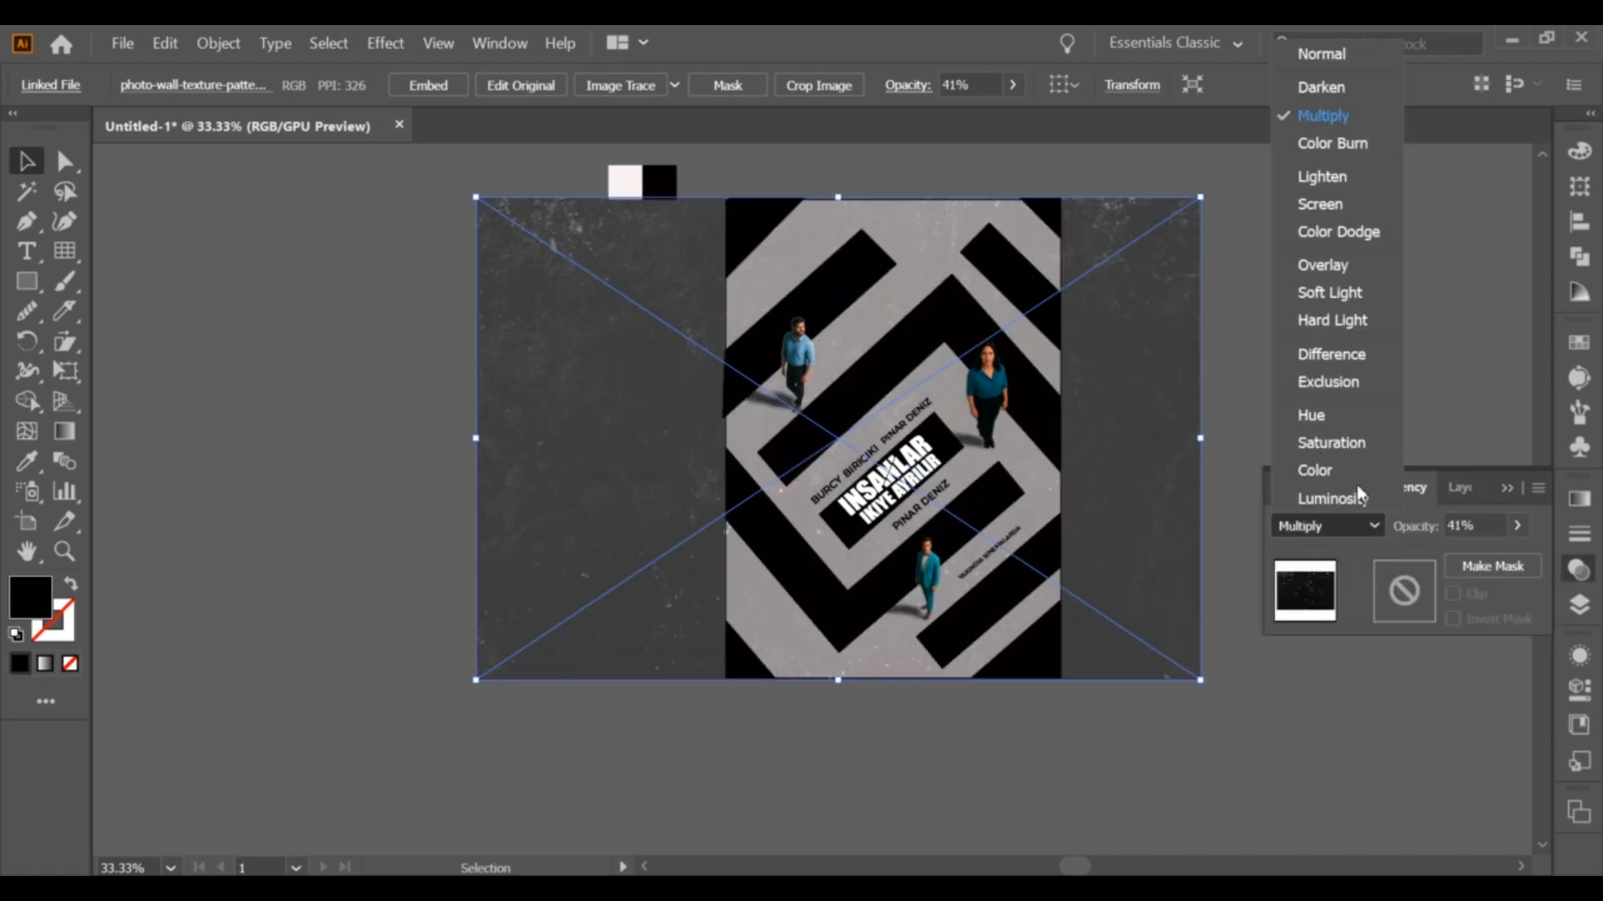
pyautogui.click(1333, 216)
pyautogui.click(1517, 525)
pyautogui.moveTo(1455, 556); pyautogui.dragTo(1500, 564)
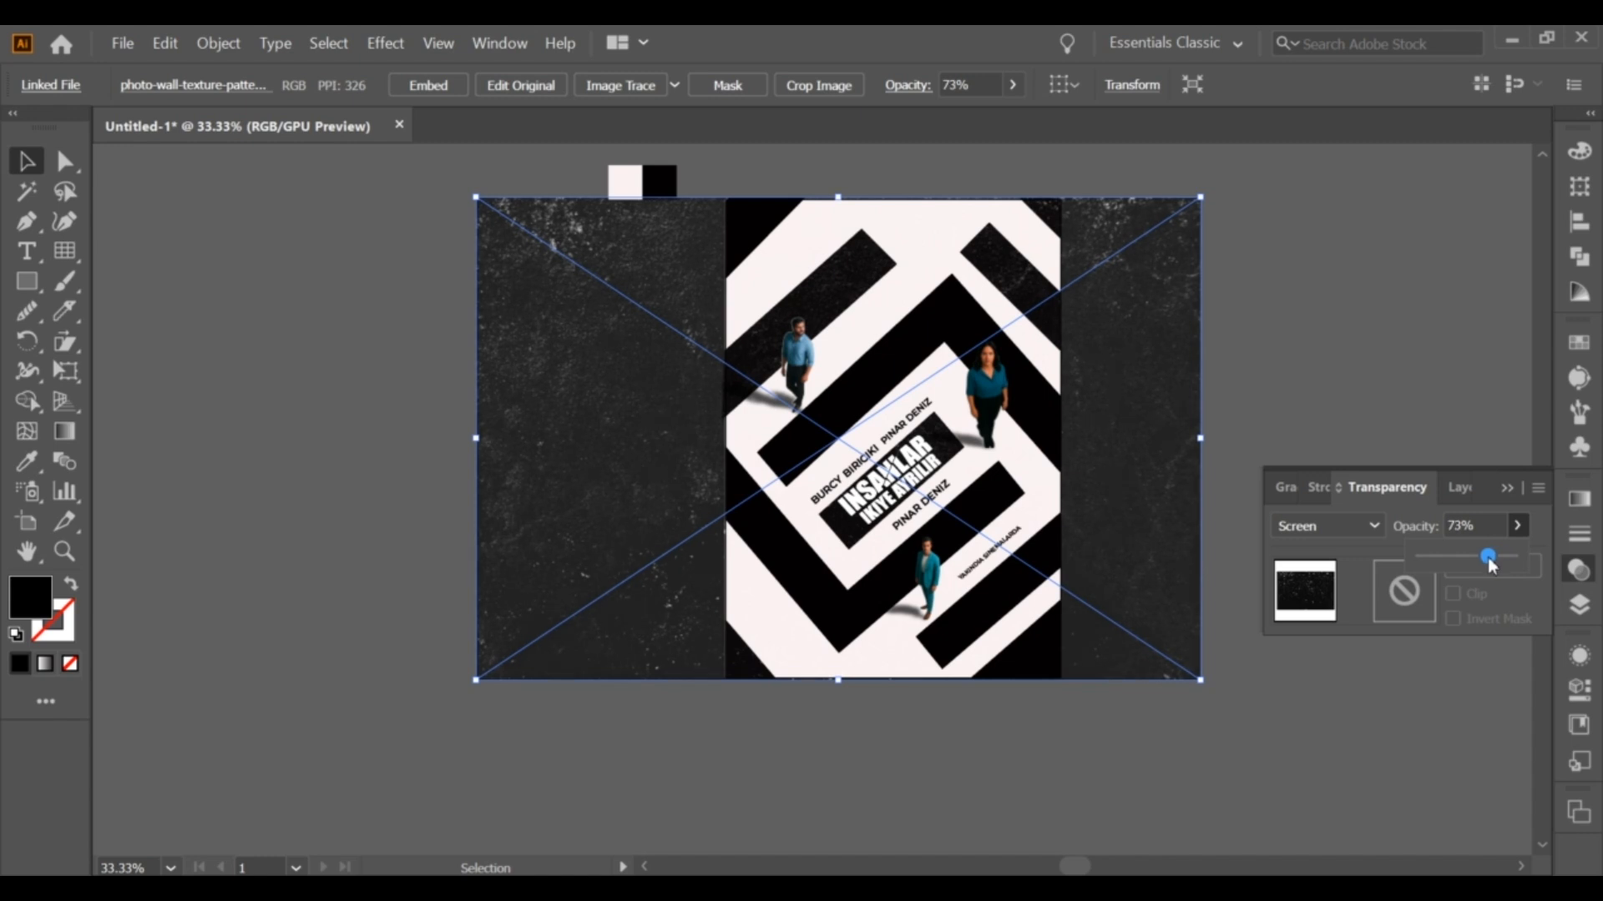
pyautogui.click(1400, 417)
# Step: Draw a rectangle covering exactly the poster area
pyautogui.click(1119, 415)
pyautogui.press('a')
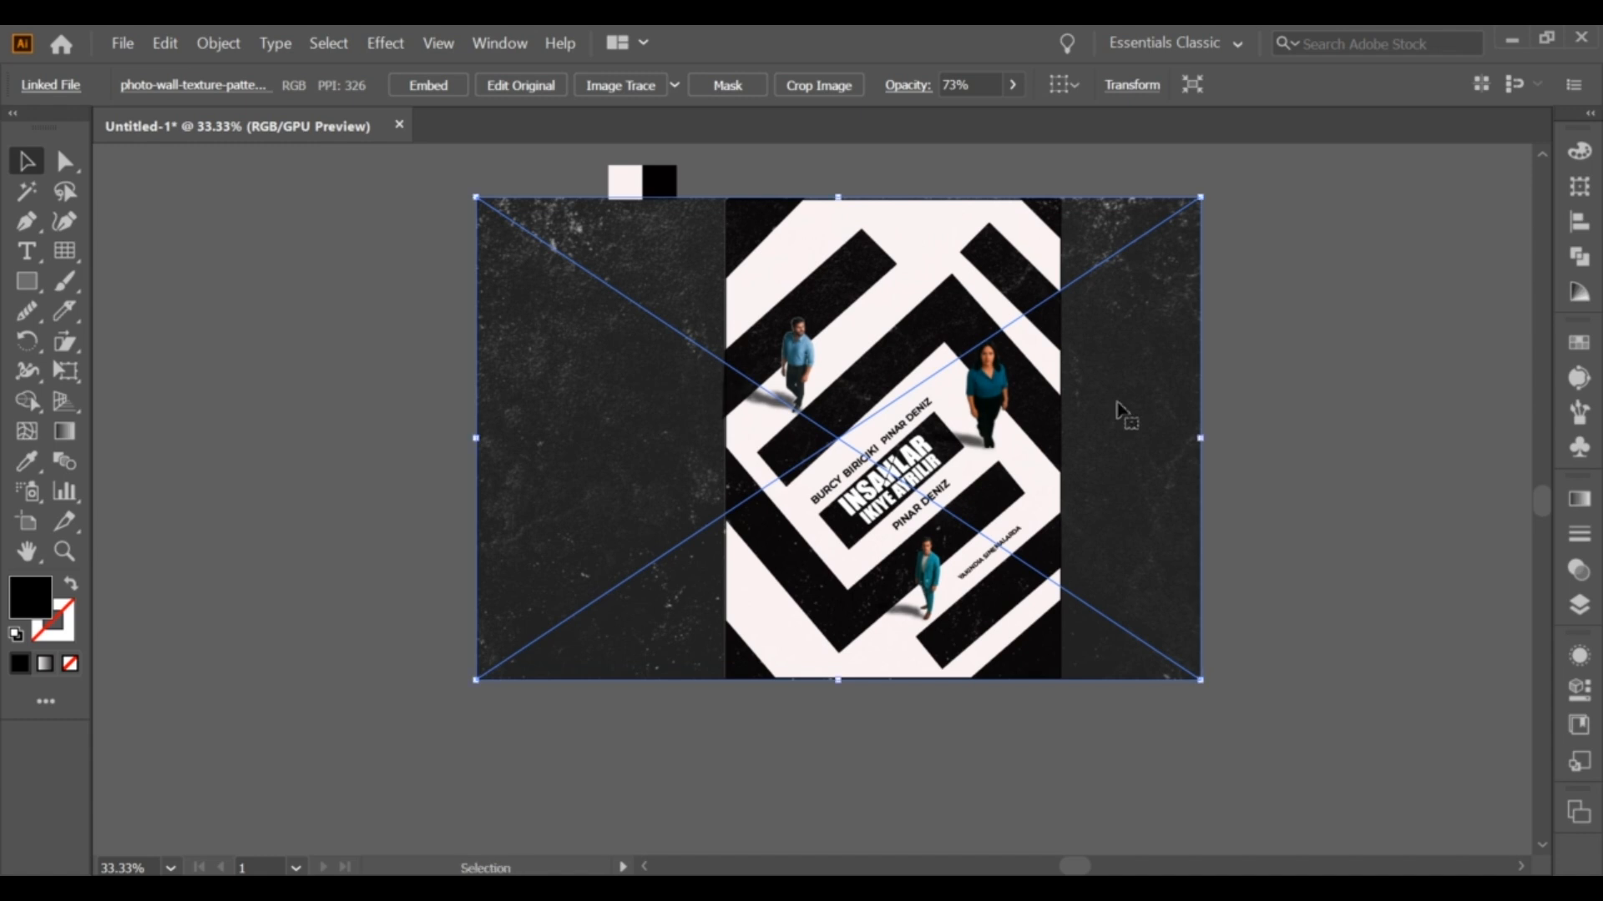
pyautogui.click(1210, 418)
pyautogui.press('m')
pyautogui.moveTo(725, 199)
pyautogui.mouseDown()
pyautogui.moveTo(1012, 665)
pyautogui.moveTo(1059, 677)
pyautogui.mouseUp()
pyautogui.press('v')
# Step: Select all the artwork and clip it to the poster-sized rectangle with a clipping mask
pyautogui.hotkey('ctrl', 'a')
pyautogui.click(1085, 714)
pyautogui.hotkey('ctrl', 'a')
pyautogui.rightClick(983, 404)
pyautogui.click(1079, 583)
pyautogui.click(1163, 473)
pyautogui.scroll(1, 1146, 439)
pyautogui.scroll(-1, 1048, 368)
pyautogui.scroll(1, 1074, 368)
pyautogui.scroll(-1, 1067, 365)
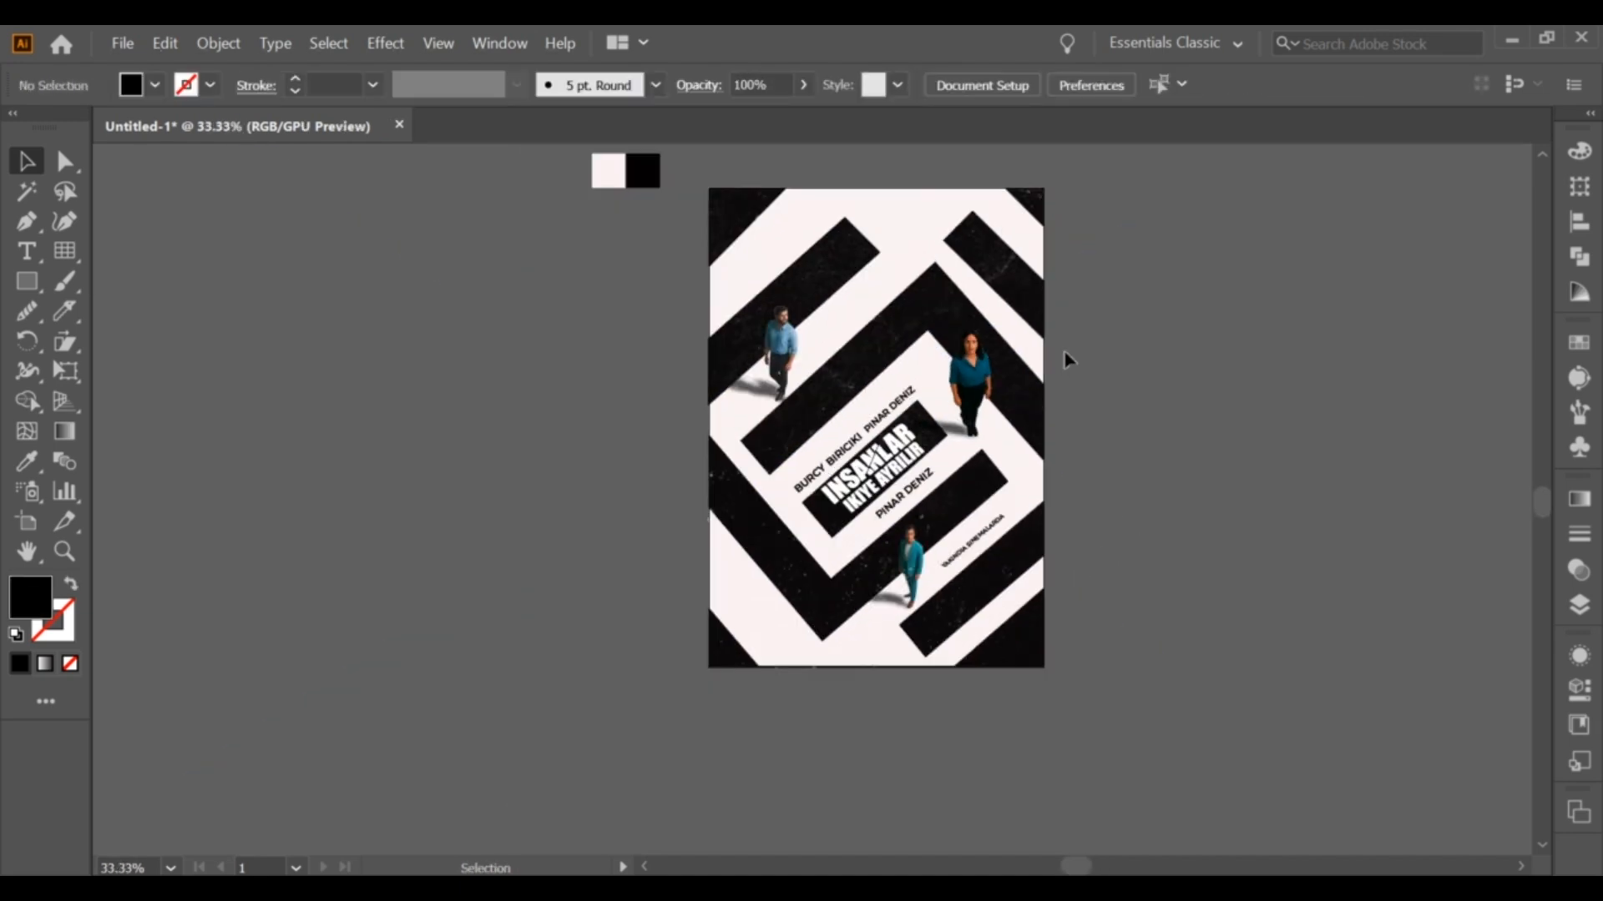